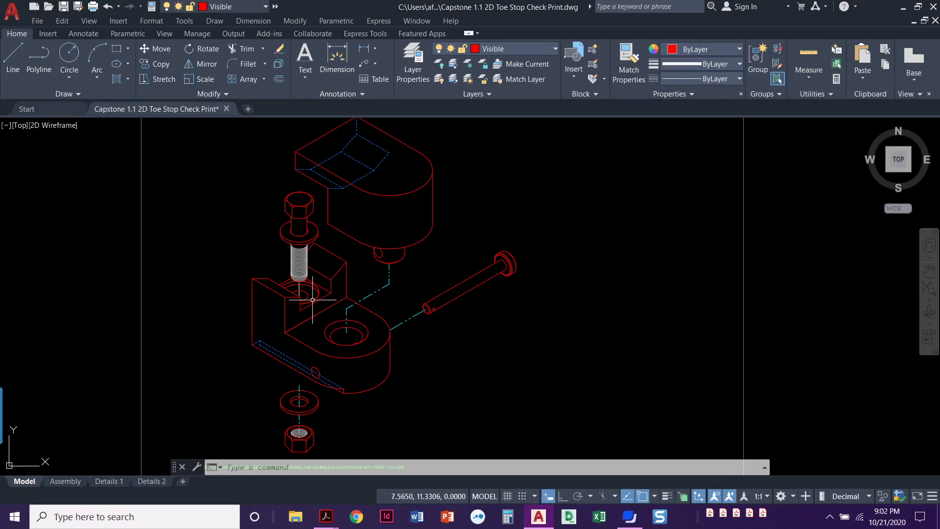
# Step: Zoom out and pan across the sheet to bring the DETAILS 1 and DETAILS 2 frames into view
pyautogui.scroll(-4, 520, 361)
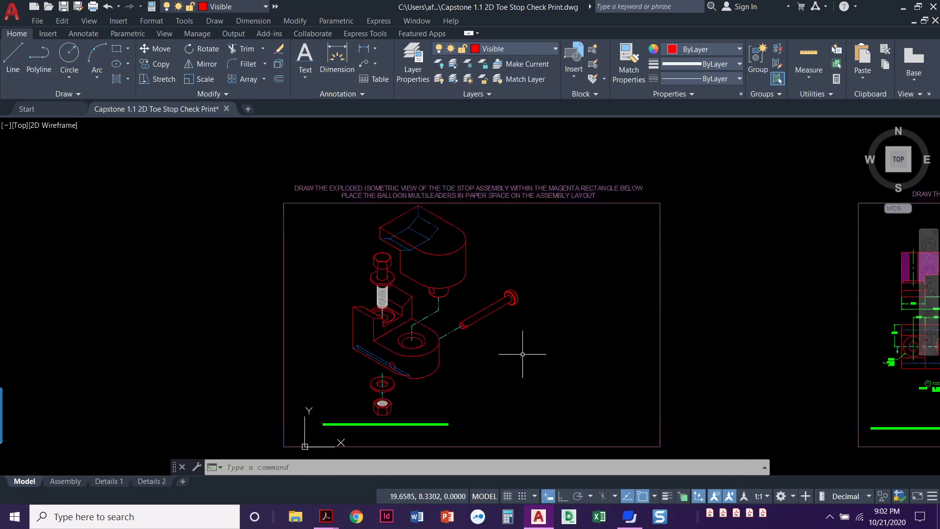
pyautogui.moveTo(455, 353); pyautogui.dragTo(294, 353, button='middle')
pyautogui.moveTo(456, 346); pyautogui.dragTo(305, 312, button='middle')
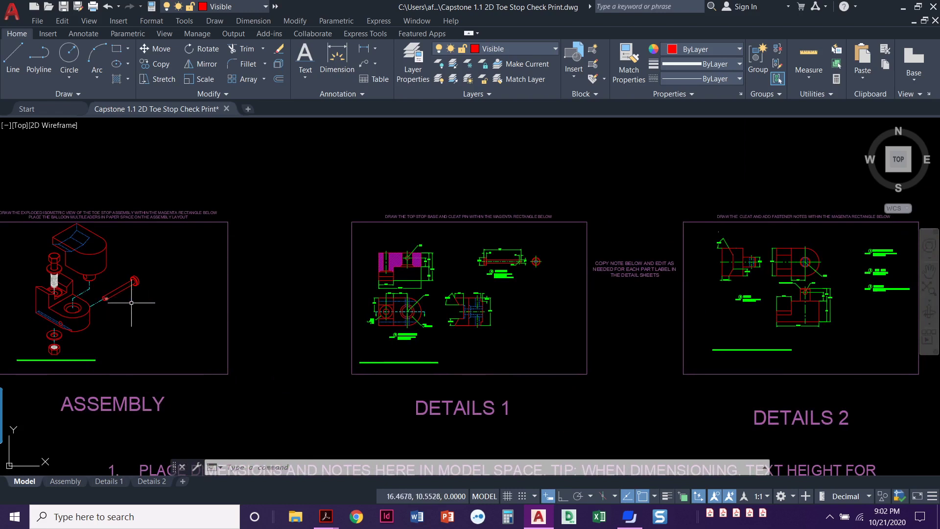
pyautogui.moveTo(311, 322); pyautogui.dragTo(76, 334, button='middle')
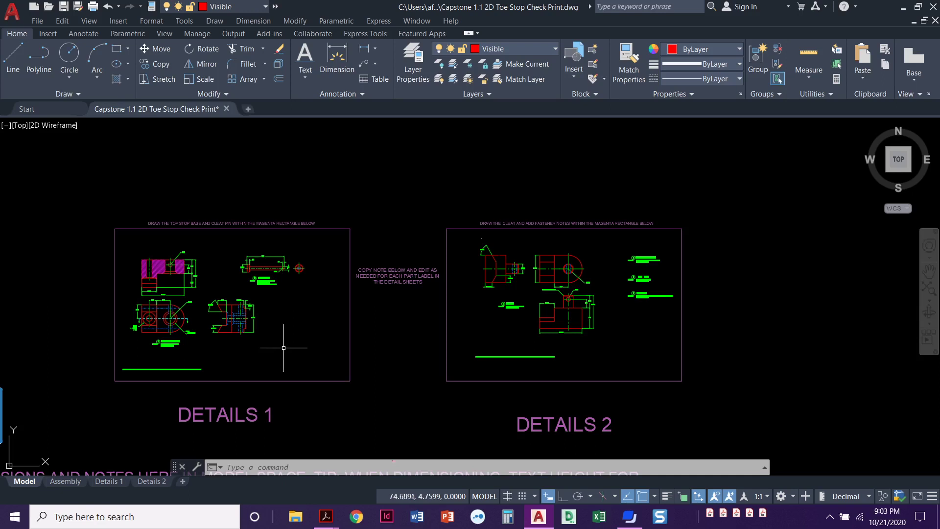
# Step: Centre the ASSEMBLY frame and zoom in on the exploded isometric view
pyautogui.moveTo(187, 336); pyautogui.dragTo(605, 343, button='middle')
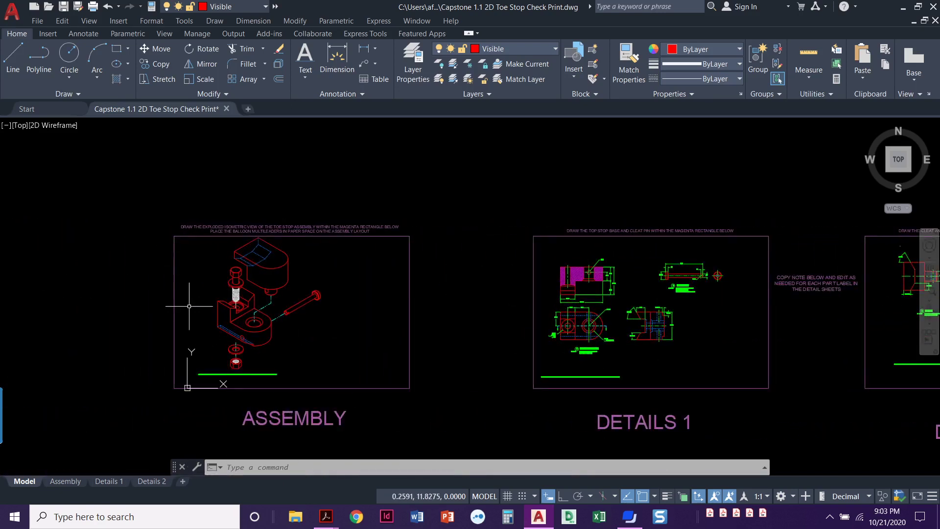
pyautogui.moveTo(189, 306); pyautogui.dragTo(409, 310, button='middle')
pyautogui.scroll(5, 409, 310)
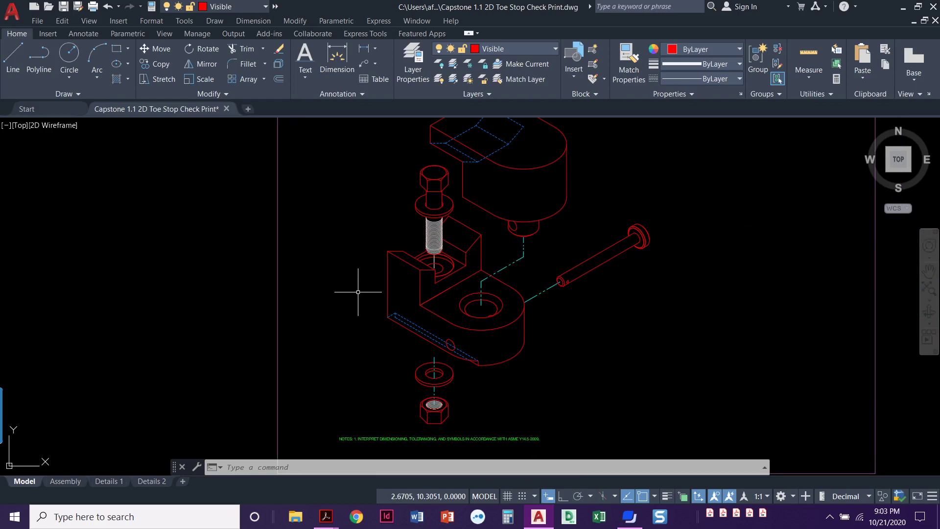
pyautogui.scroll(2, 426, 329)
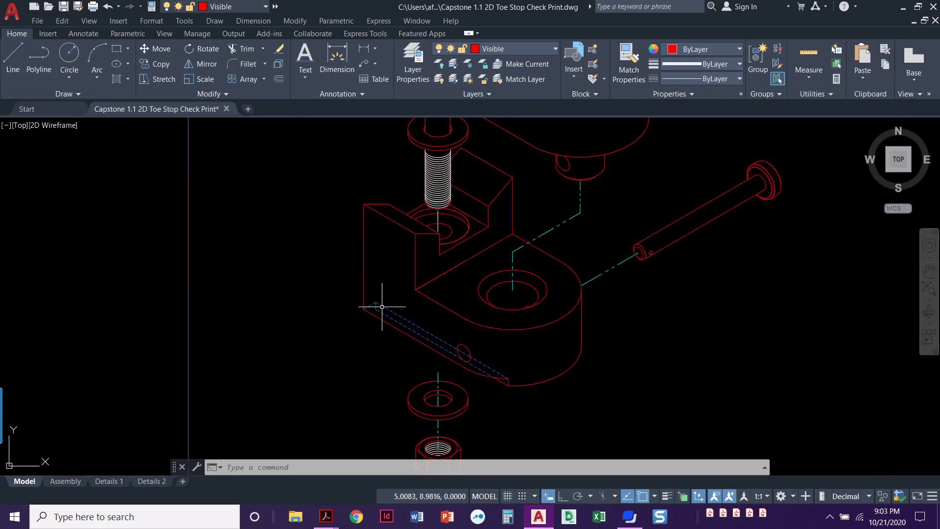
# Step: Zoom back out and pan the model aside to clear empty drawing space
pyautogui.scroll(-2, 336, 370)
pyautogui.moveTo(336, 369)
pyautogui.mouseDown(button='middle')
pyautogui.moveTo(391, 370)
pyautogui.moveTo(367, 357)
pyautogui.moveTo(658, 352)
pyautogui.mouseUp(button='middle')
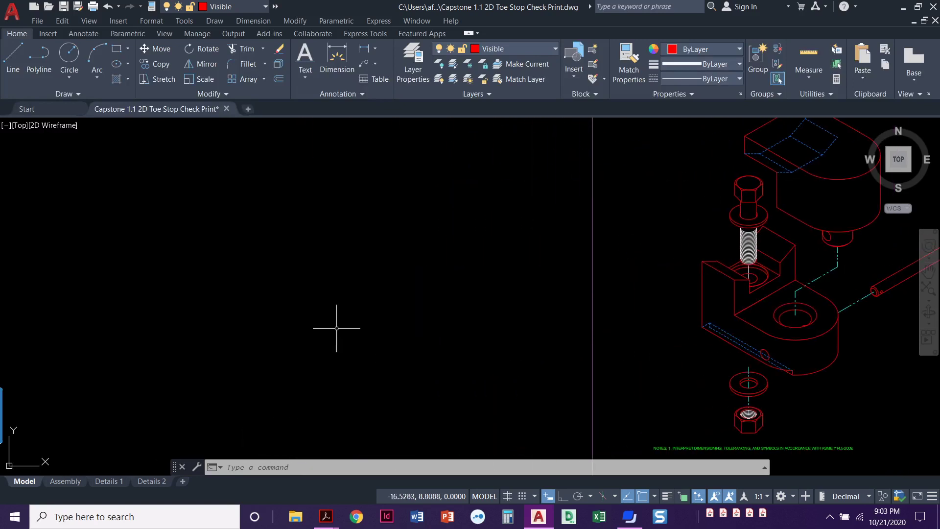
pyautogui.moveTo(336, 328)
pyautogui.mouseDown(button='middle')
pyautogui.moveTo(463, 320)
pyautogui.moveTo(671, 329)
pyautogui.mouseUp(button='middle')
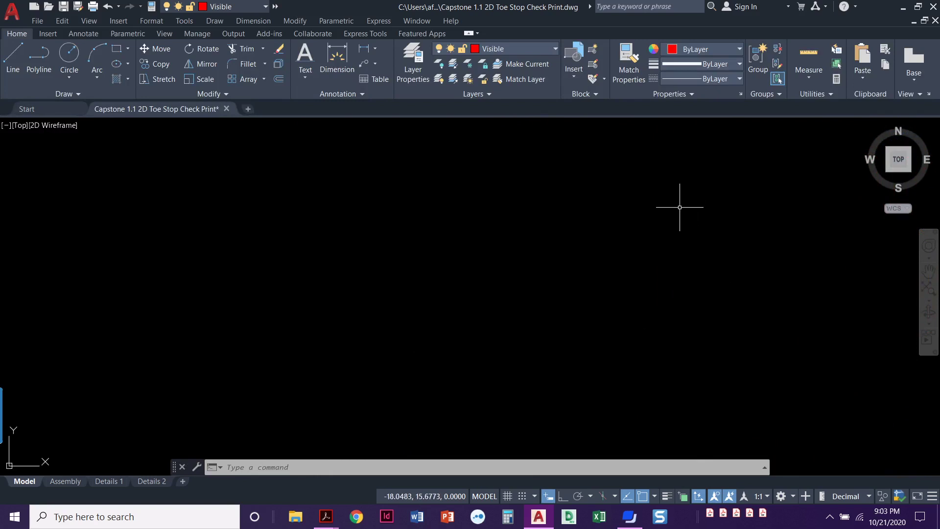
pyautogui.hotkey('alt', 'Tab')
pyautogui.hotkey('alt', 'Tab')
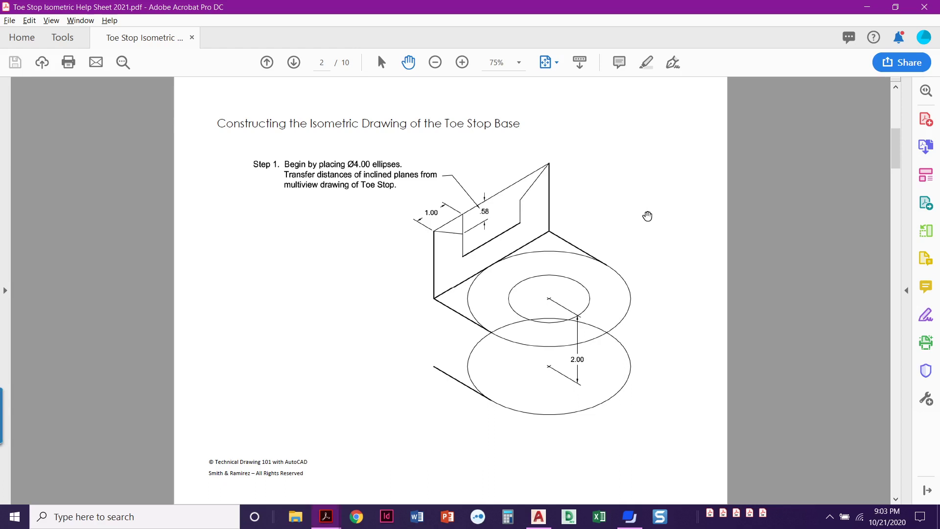
pyautogui.scroll(3, 587, 254)
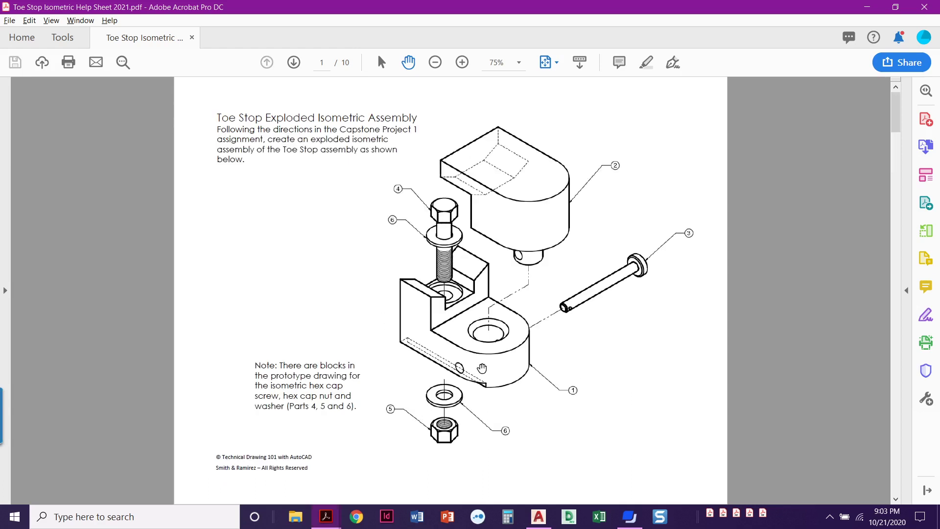
pyautogui.scroll(-3, 495, 366)
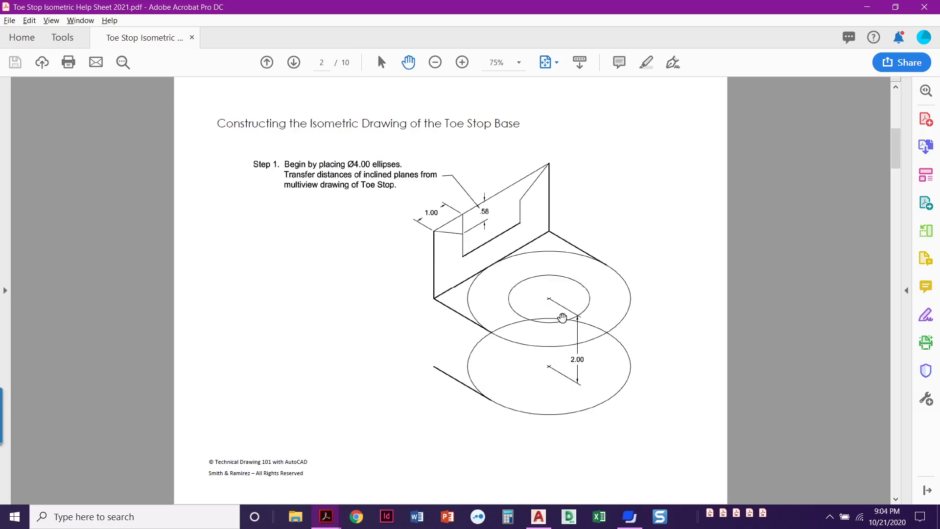
pyautogui.hotkey('alt', 'Tab')
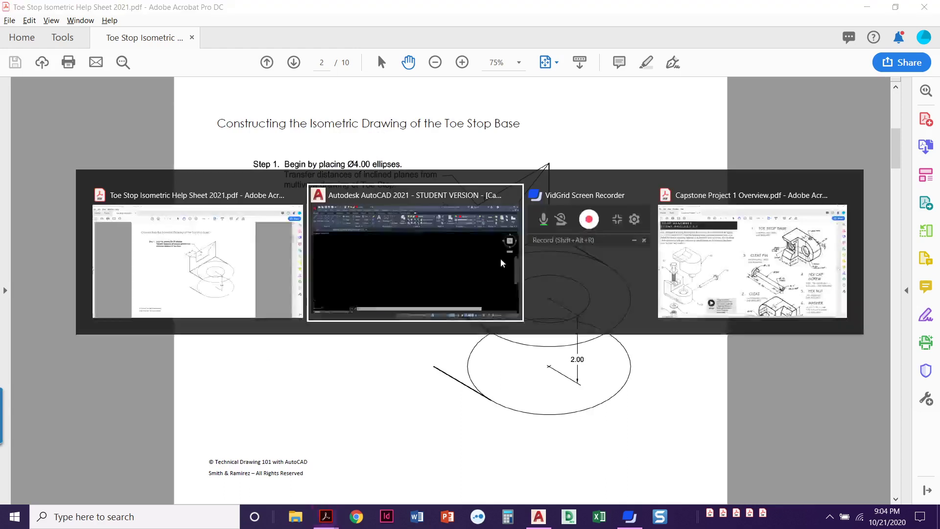
pyautogui.click(474, 273)
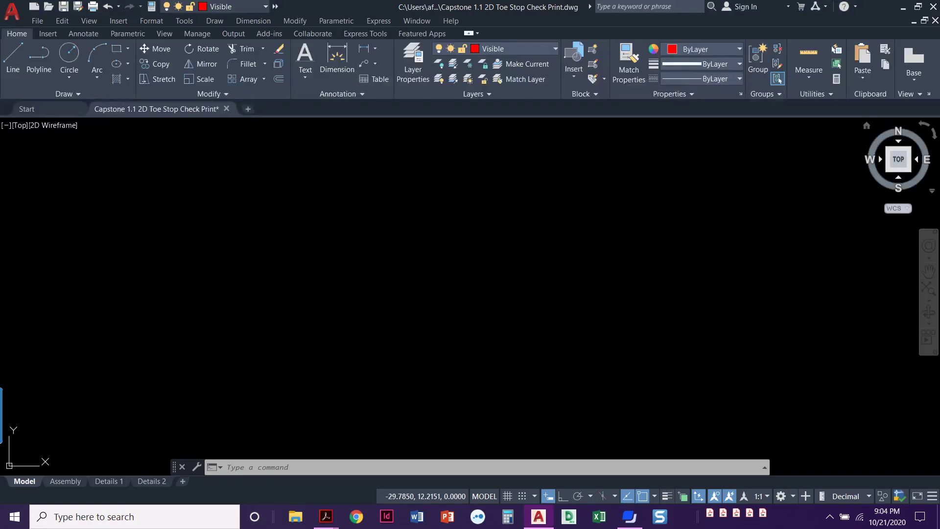
pyautogui.hotkey('alt', 'Tab')
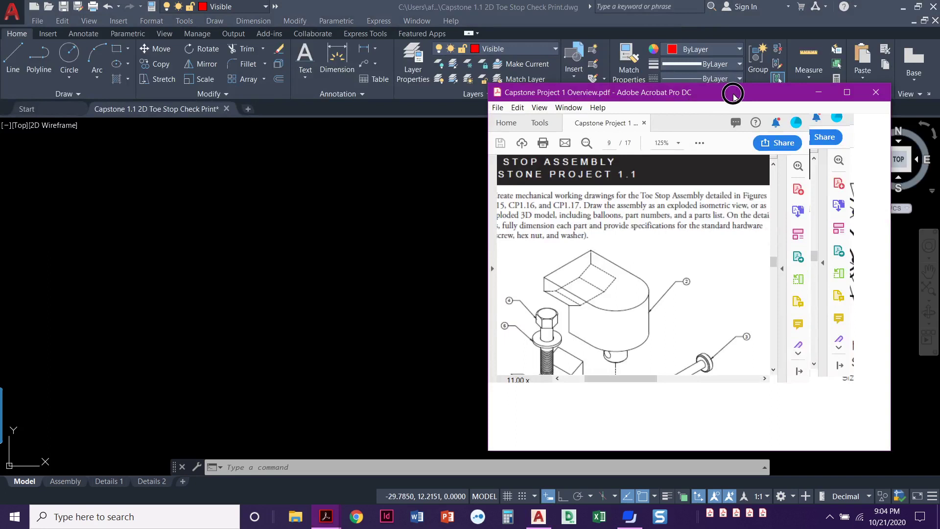
pyautogui.doubleClick(734, 94)
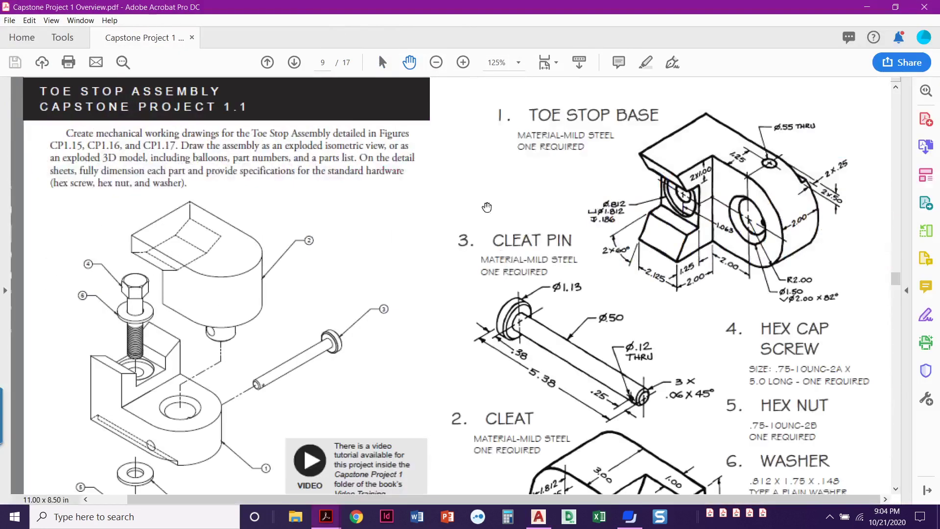
pyautogui.scroll(-1, 664, 321)
pyautogui.scroll(-1, 671, 279)
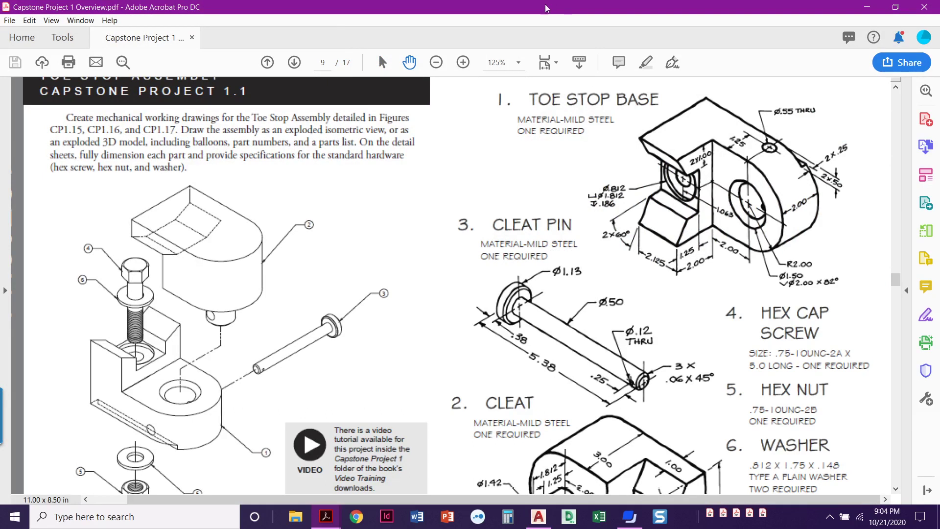
pyautogui.click(867, 7)
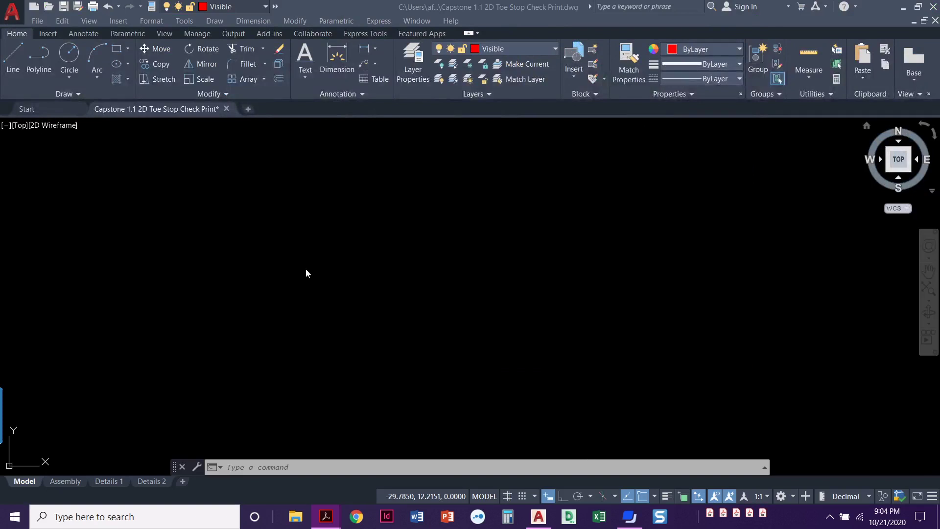
# Step: Turn on Isometric Drafting from the status bar, starting on the left isoplane
pyautogui.click(253, 309)
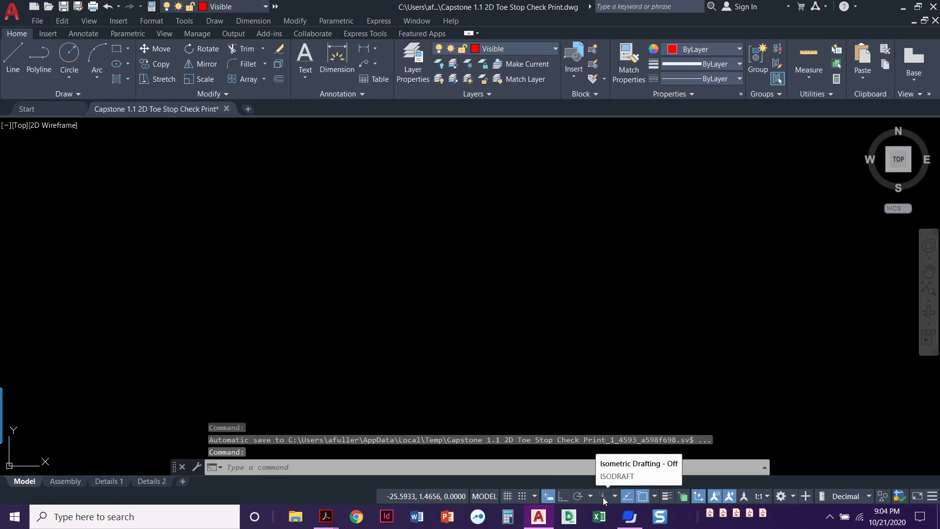
pyautogui.click(604, 497)
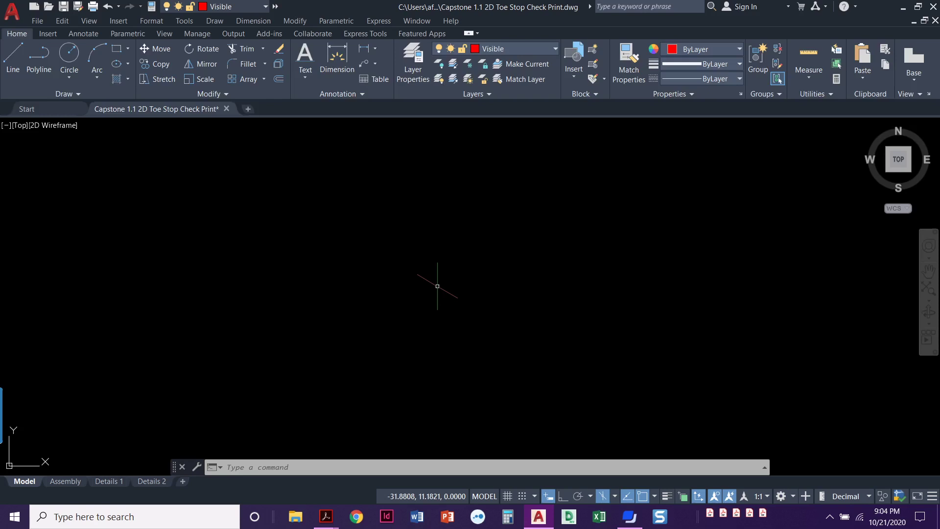
# Step: Turn on Ortho, switch the isoplane to Top, then bring up the toe stop help sheet PDF
pyautogui.click(563, 496)
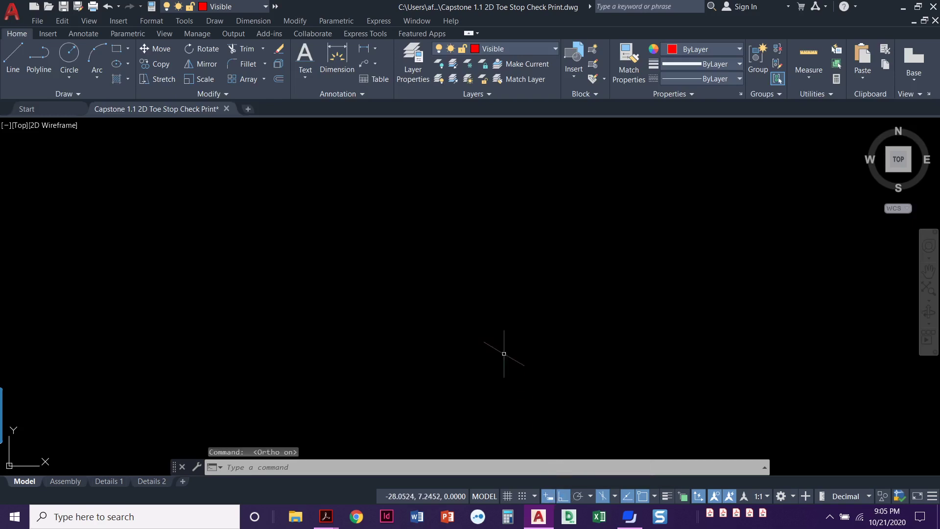
pyautogui.write('l')
pyautogui.press('Return')
pyautogui.click(495, 312)
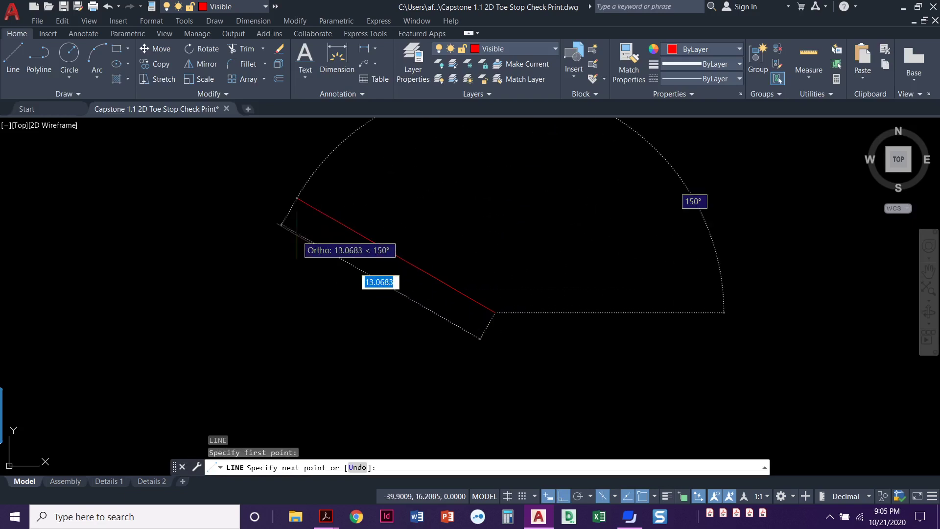
pyautogui.scroll(-5, 492, 309)
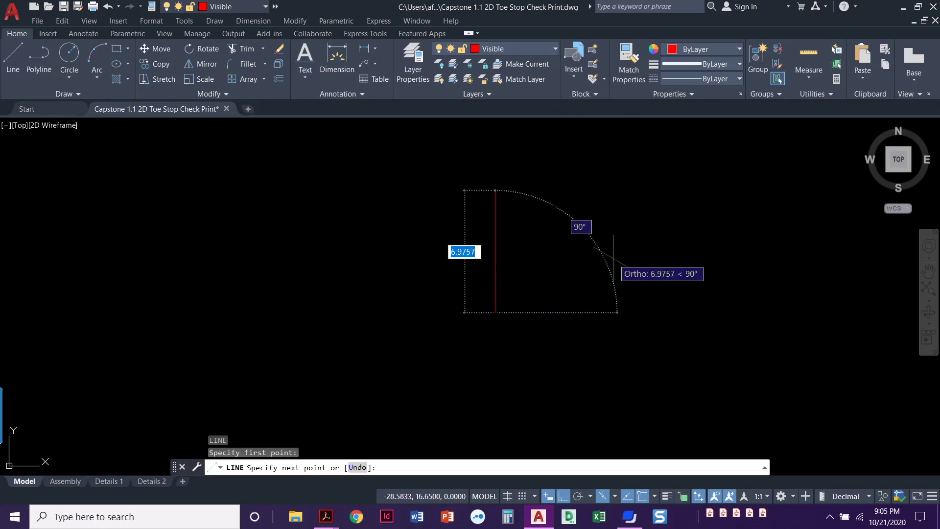
pyautogui.press('F5')
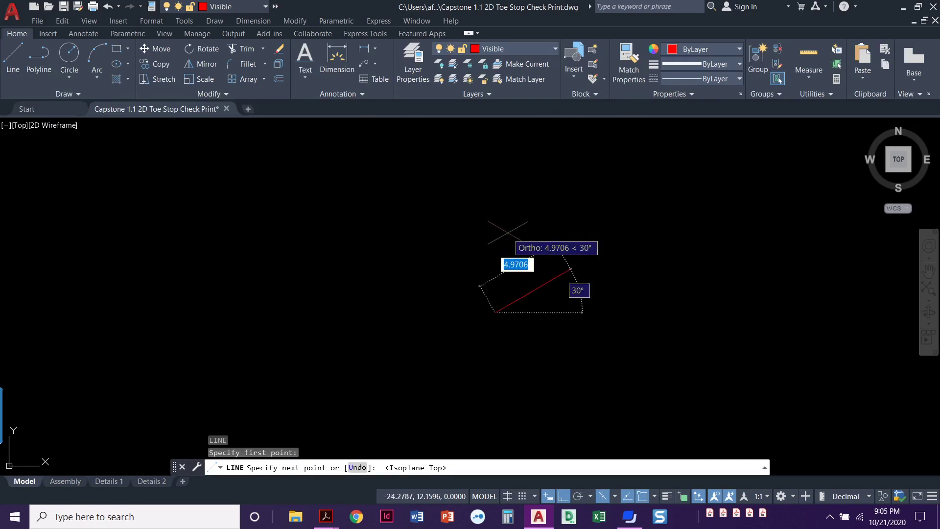
pyautogui.press('Escape')
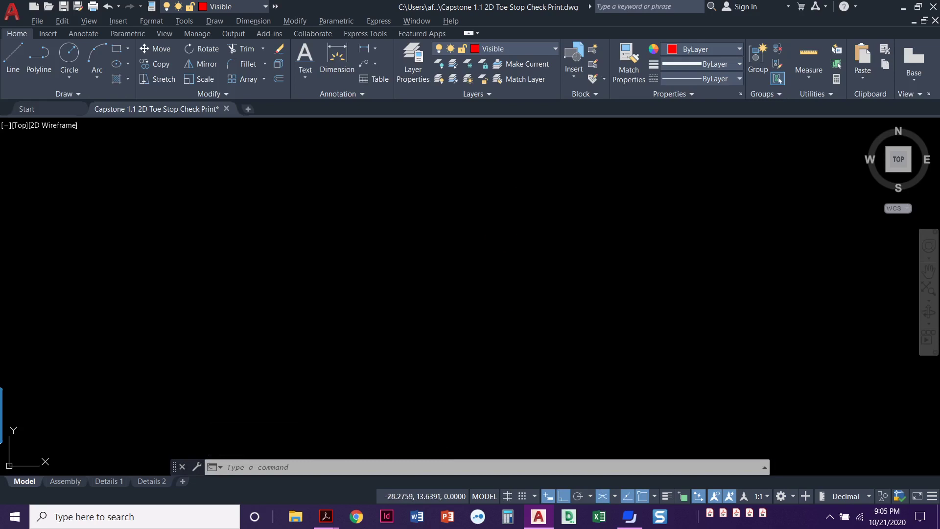
pyautogui.hotkey('alt', 'Tab')
pyautogui.press('Tab')
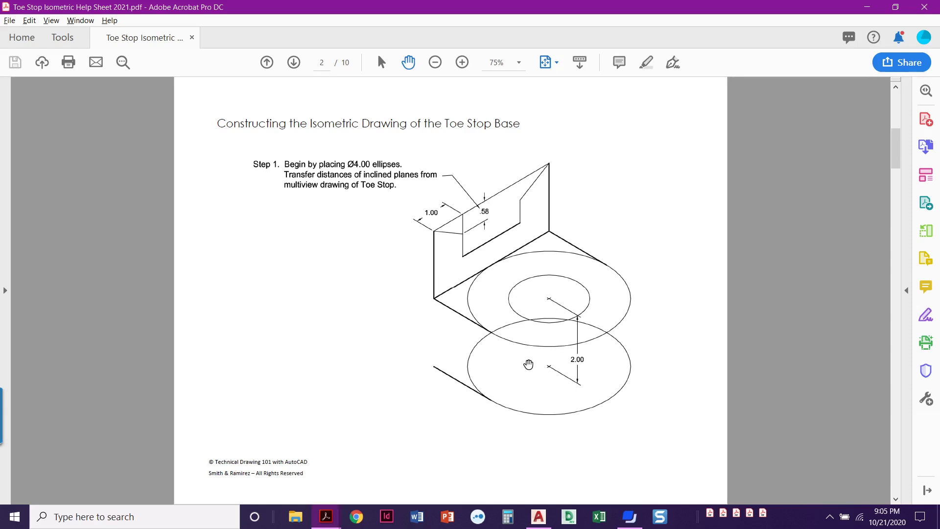
# Step: Return from the help sheet's base construction step to the AutoCAD drawing
pyautogui.hotkey('alt', 'Tab')
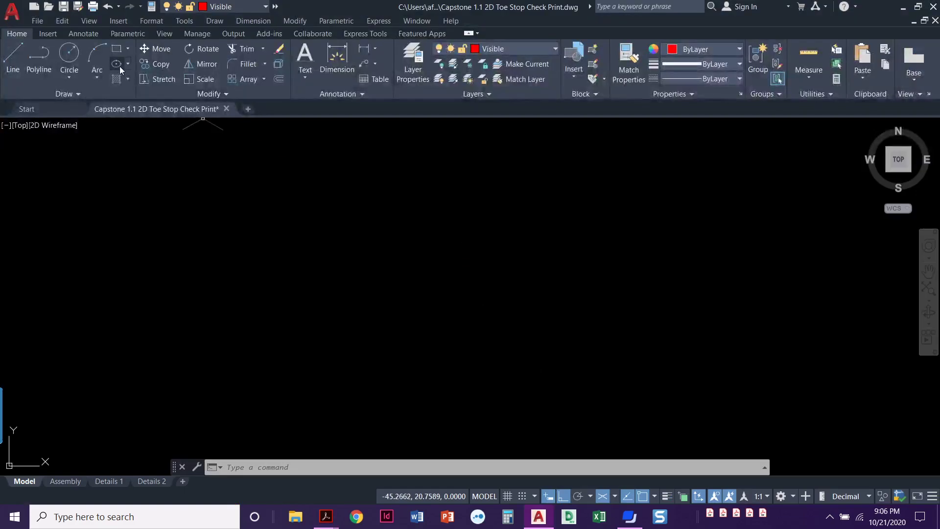
# Step: Start the Ellipse Axis, End tool and switch it to the Isocircle option
pyautogui.click(126, 63)
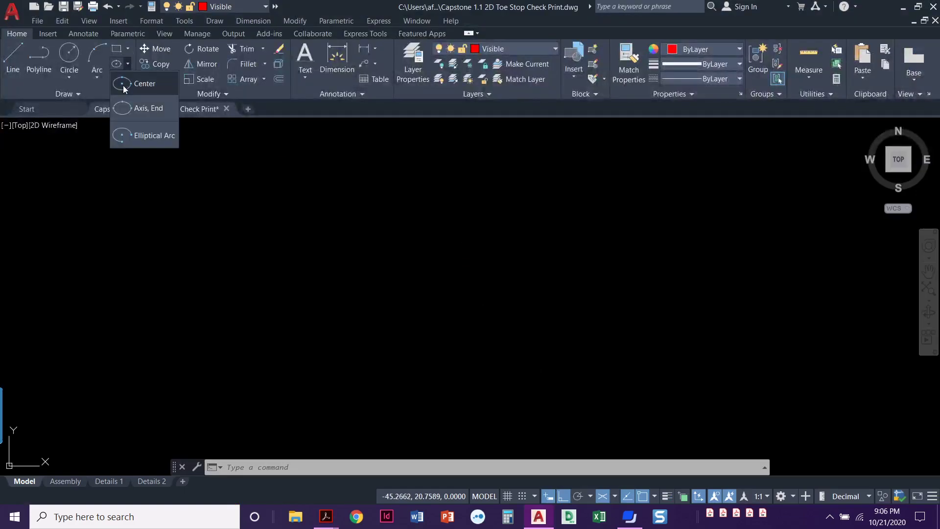
pyautogui.click(135, 107)
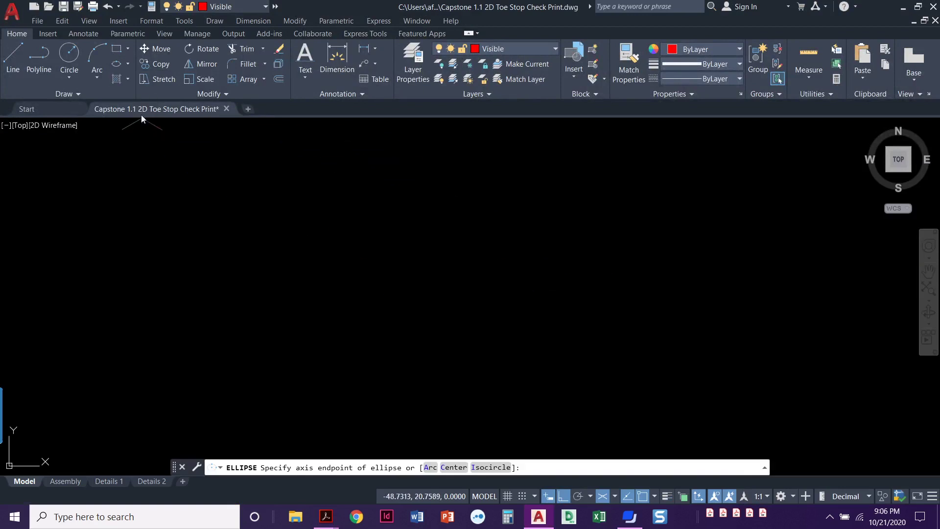
pyautogui.press('Escape')
pyautogui.click(127, 66)
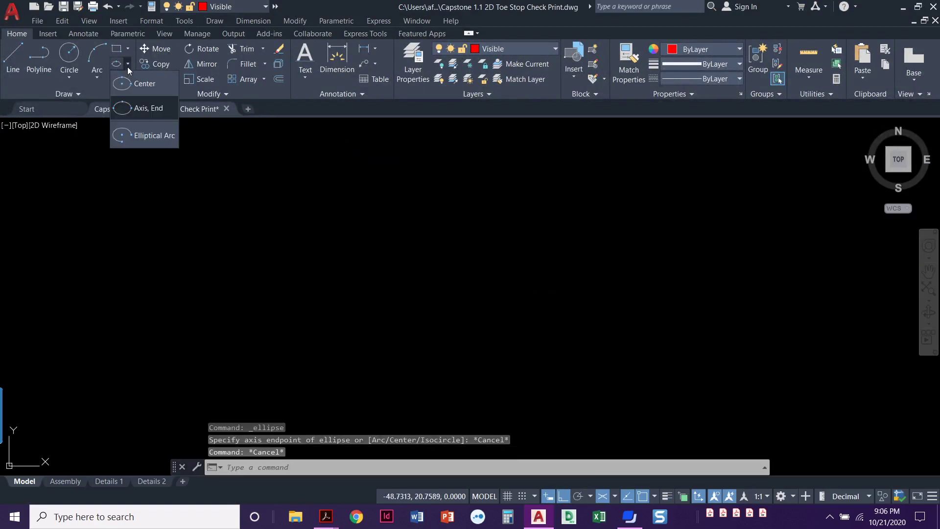
pyautogui.click(144, 112)
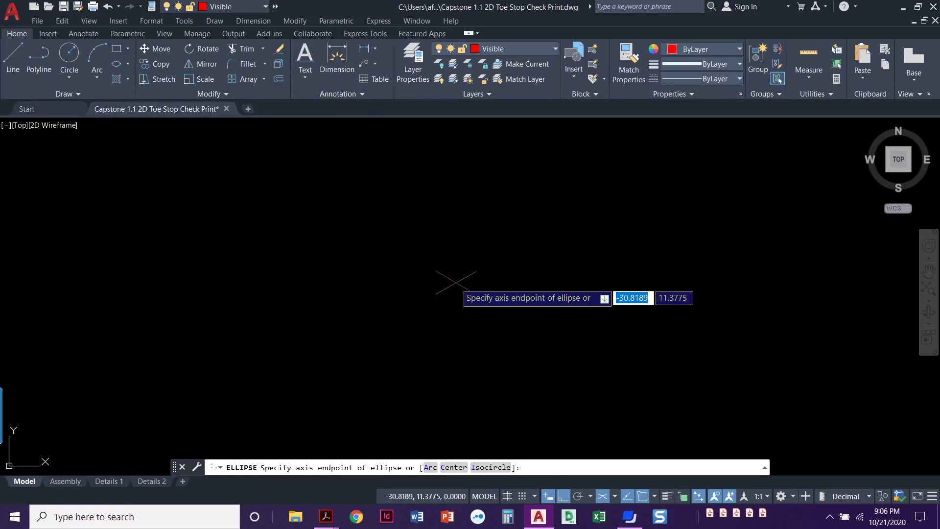
pyautogui.write('i')
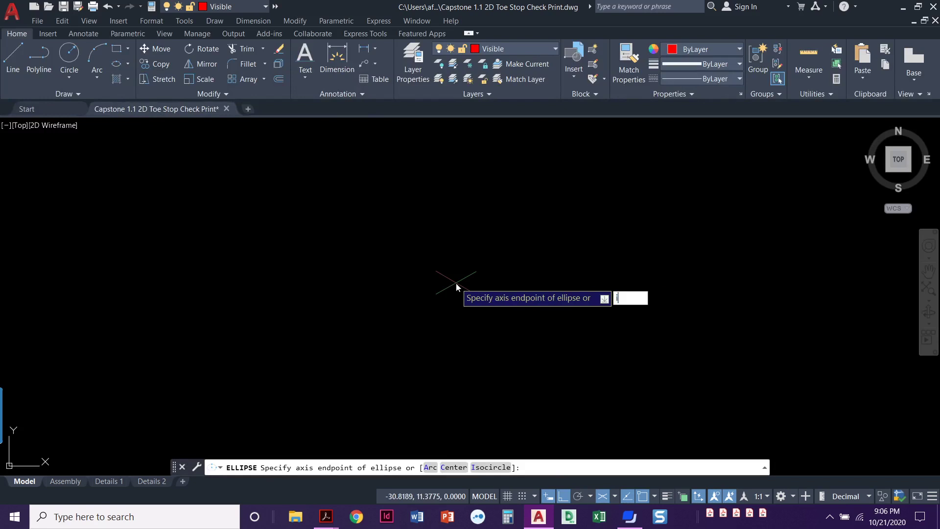
pyautogui.press('Return')
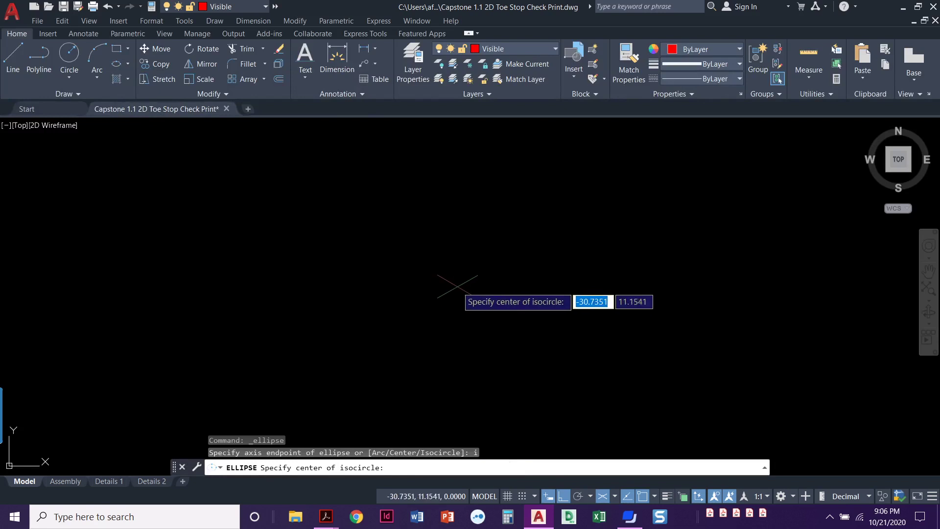
# Step: Place an isocircle of radius 2 on the Top isoplane and zoom in on it
pyautogui.click(457, 276)
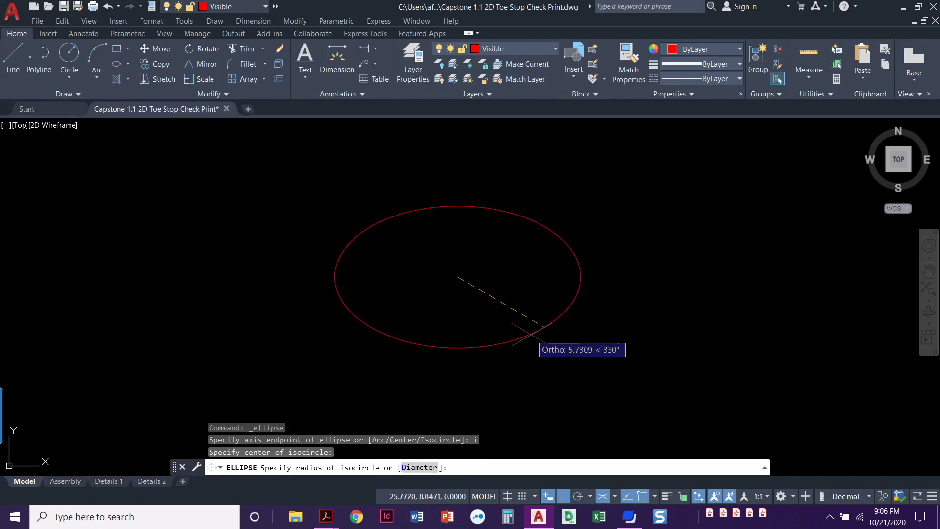
pyautogui.press('F5')
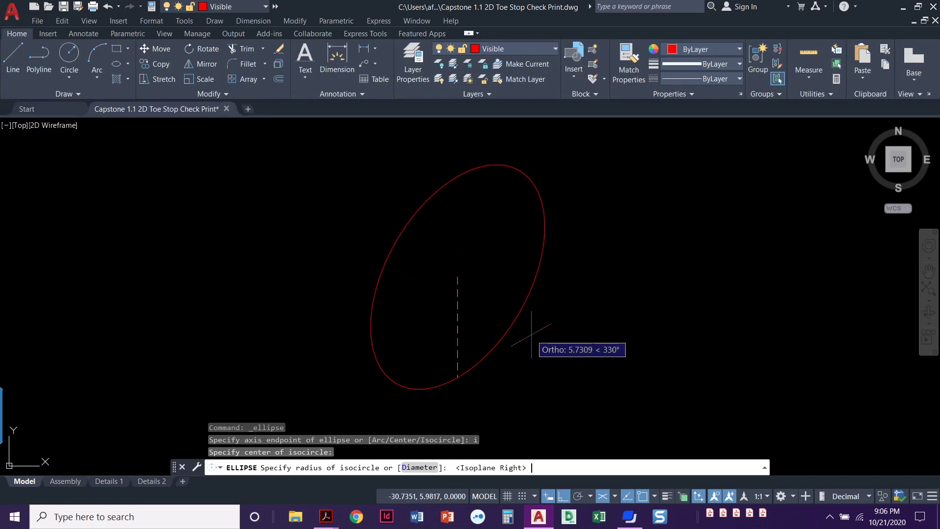
pyautogui.press('F5')
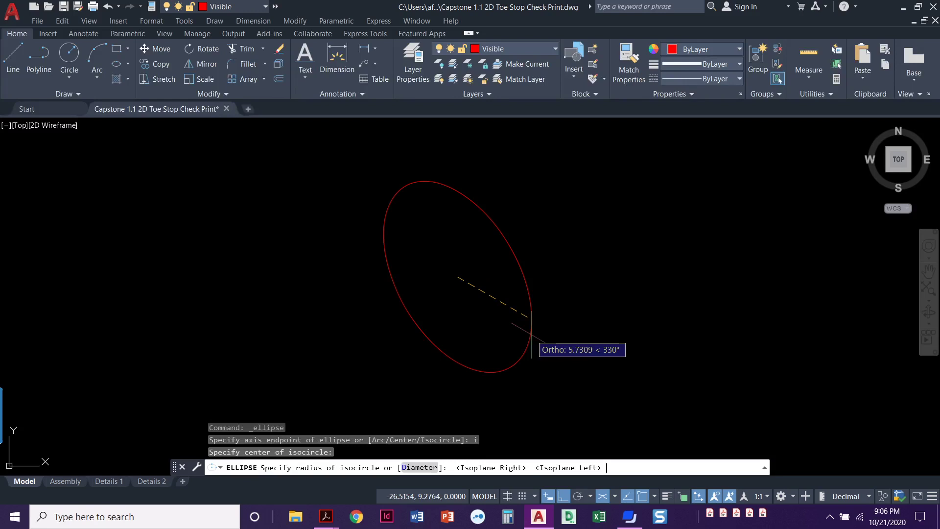
pyautogui.press('F5')
pyautogui.press('F5')
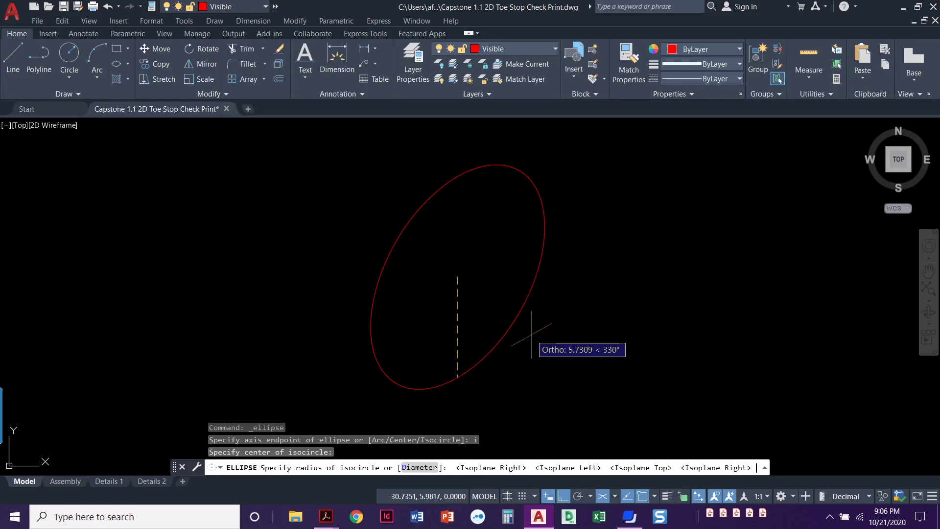
pyautogui.press('F5')
pyautogui.press('F5')
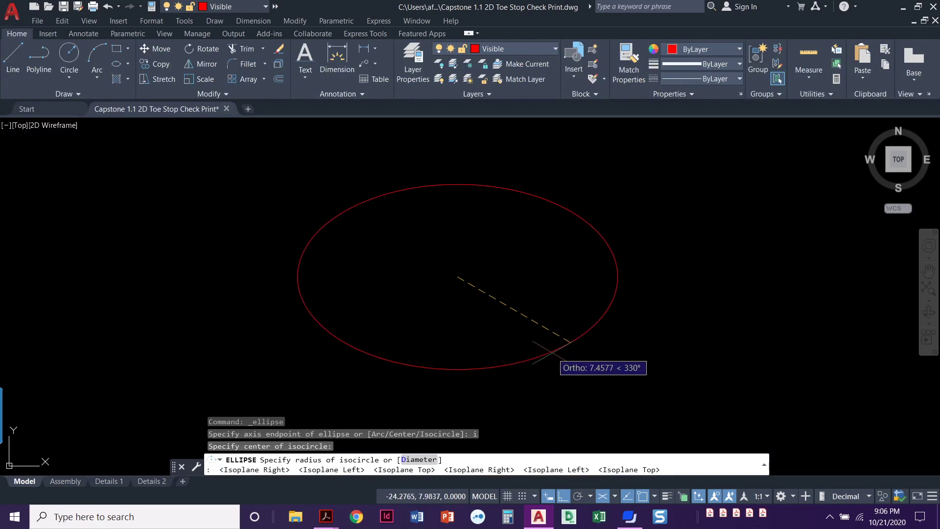
pyautogui.write('2')
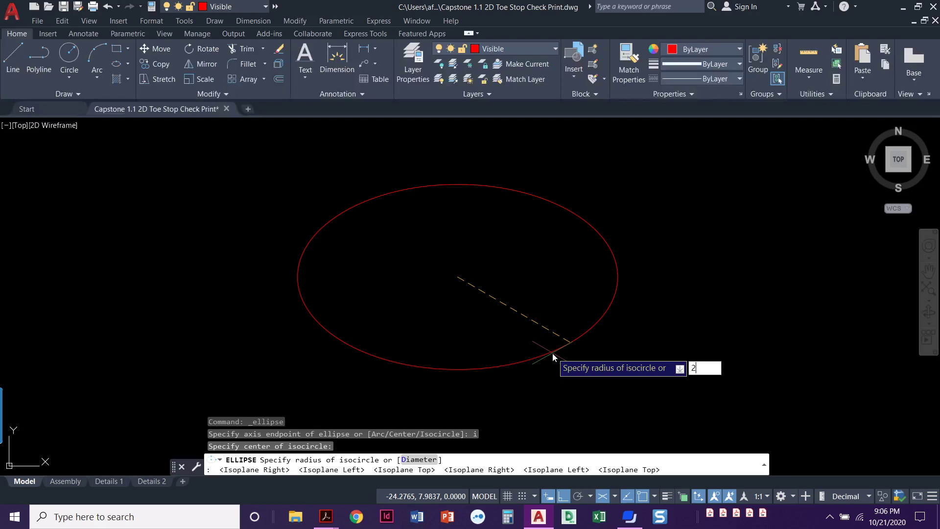
pyautogui.press('Return')
pyautogui.scroll(4, 516, 325)
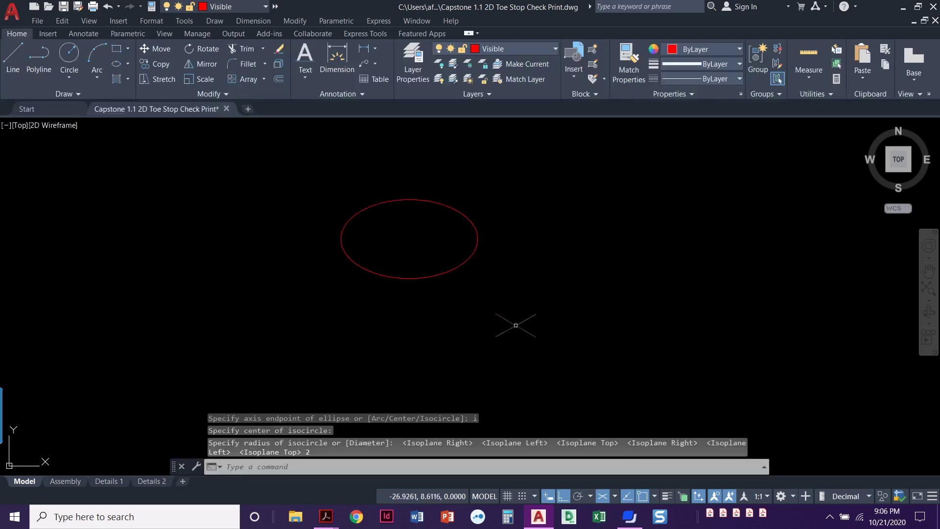
pyautogui.moveTo(463, 290); pyautogui.dragTo(482, 329, button='middle')
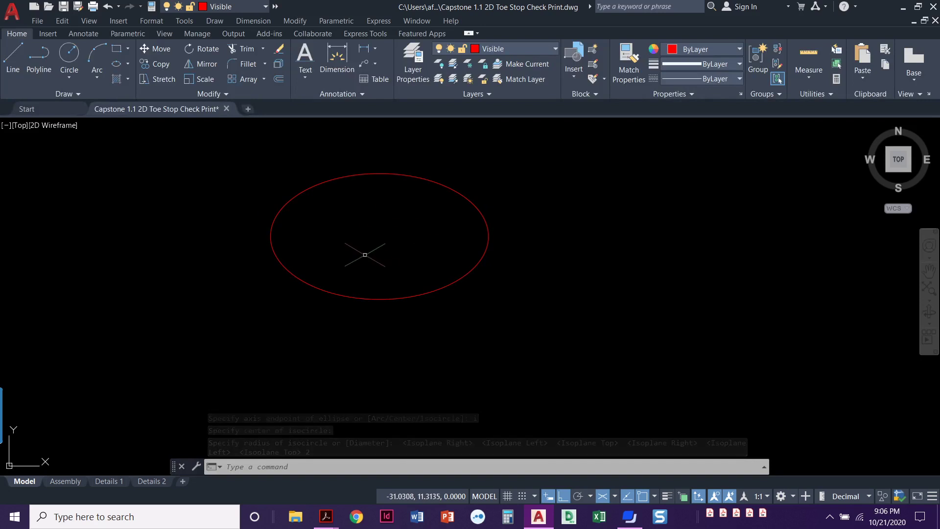
pyautogui.moveTo(363, 254); pyautogui.dragTo(390, 289, button='middle')
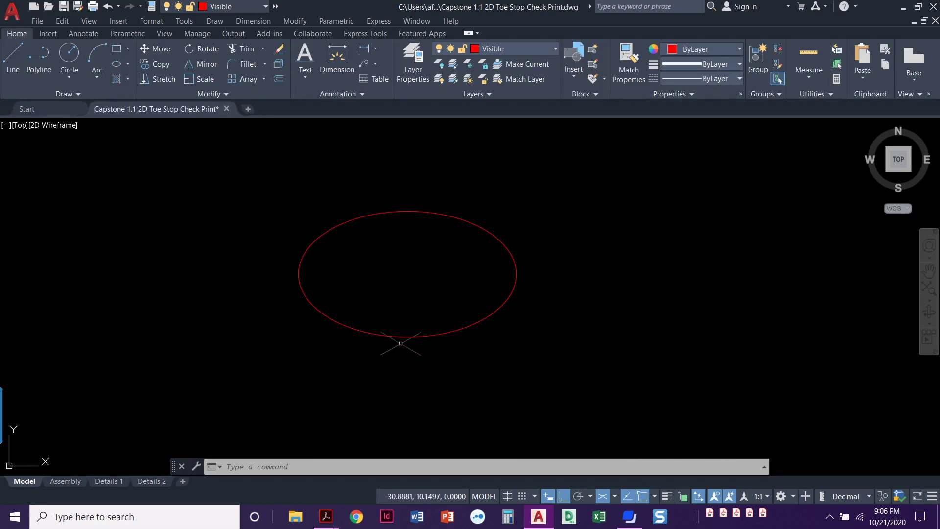
pyautogui.moveTo(406, 362); pyautogui.dragTo(408, 365, button='middle')
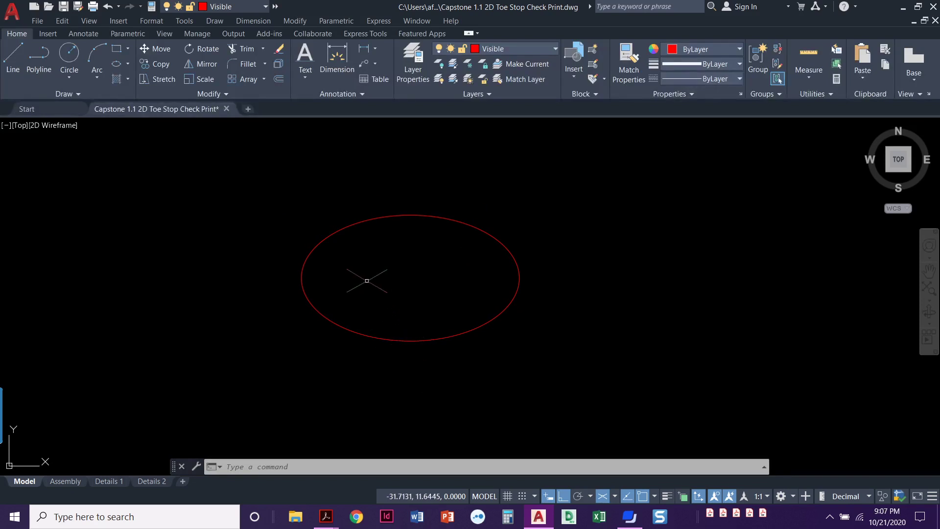
# Step: Draw a 2-unit line from the isocircle's centre at 150°
pyautogui.write('l')
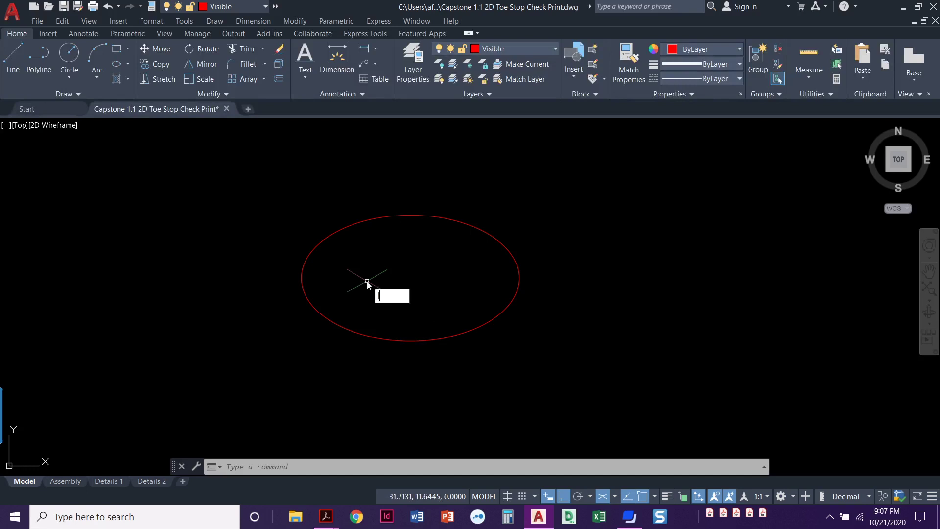
pyautogui.press('Return')
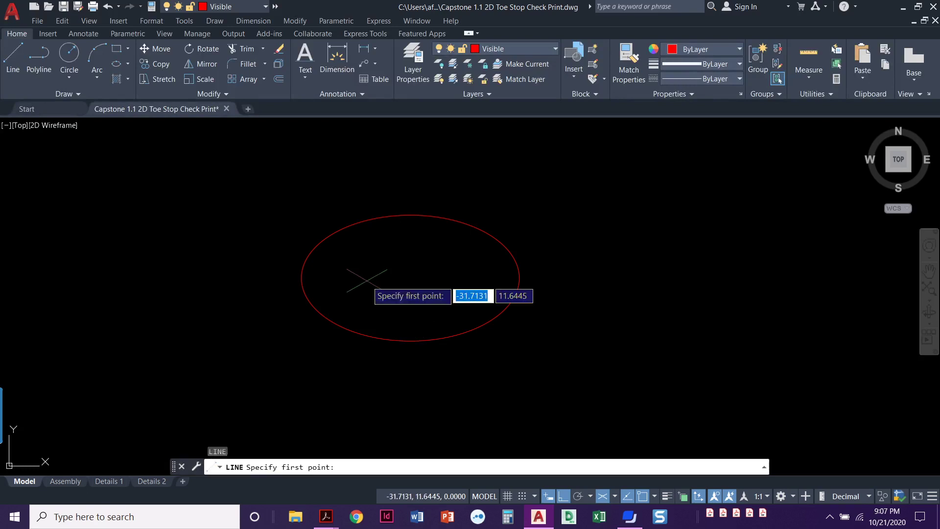
pyautogui.click(410, 278)
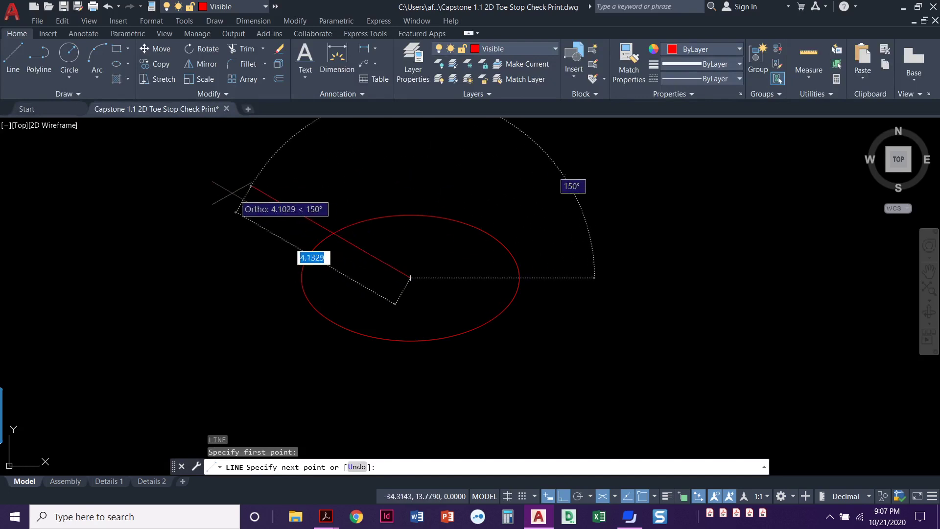
pyautogui.write('2')
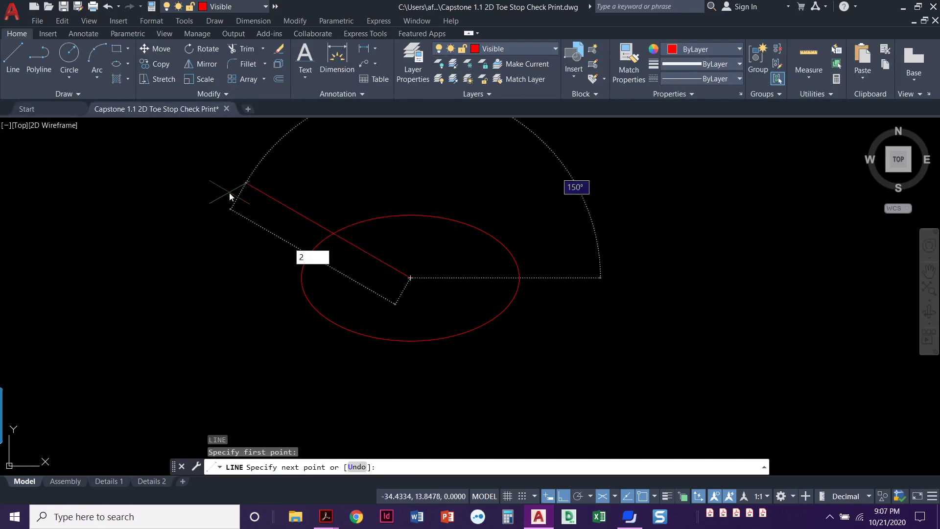
pyautogui.press('Return')
pyautogui.press('Return')
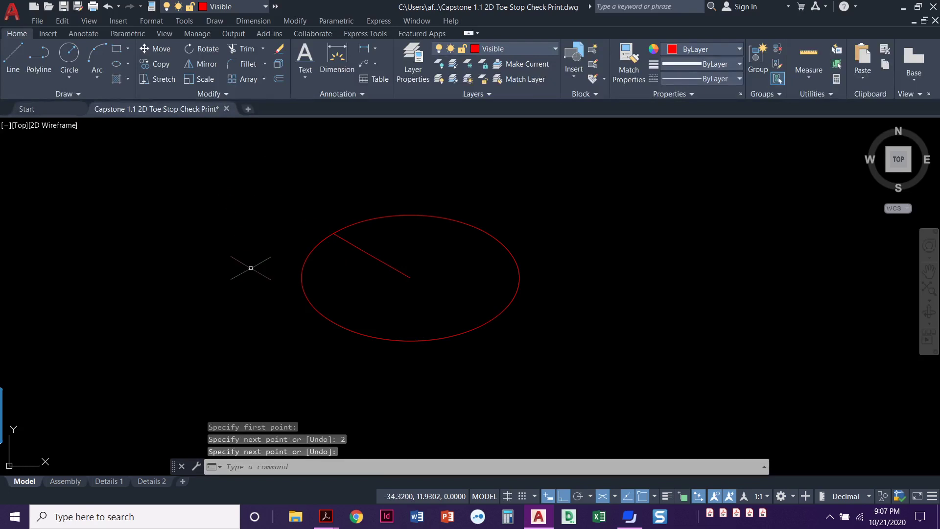
# Step: Copy that line 2 units at 210° and 30°, then delete the original radius line
pyautogui.click(164, 64)
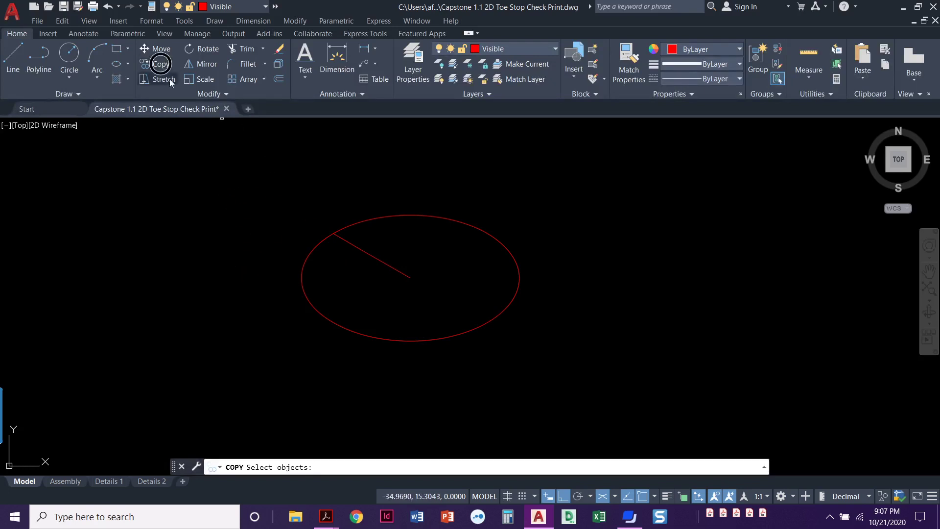
pyautogui.click(377, 259)
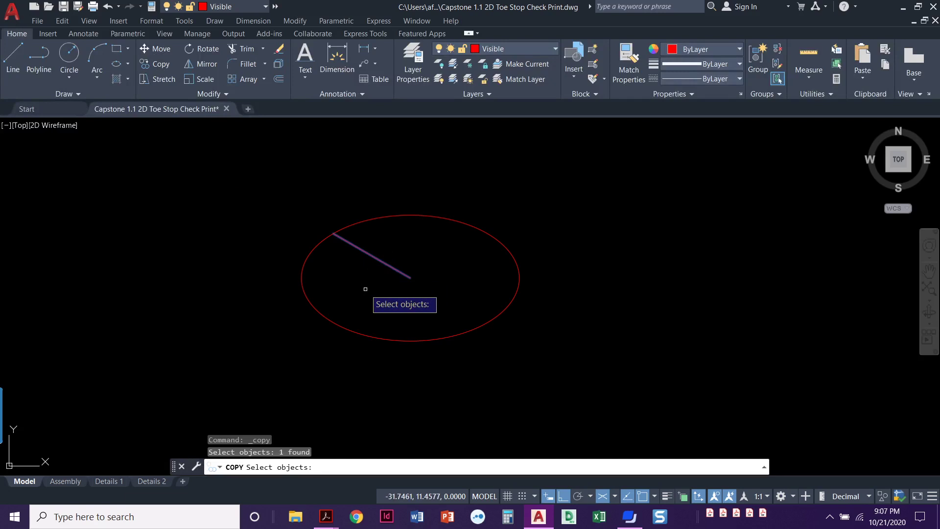
pyautogui.press('Return')
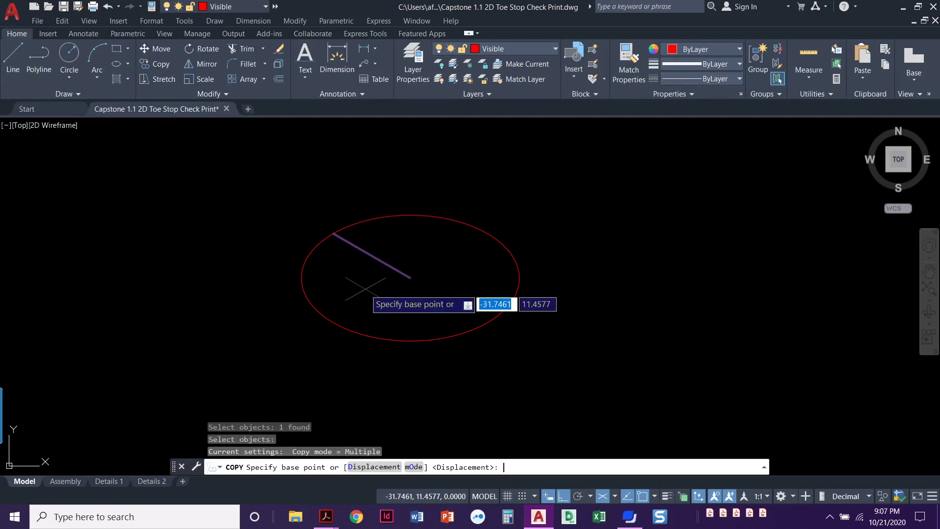
pyautogui.click(444, 278)
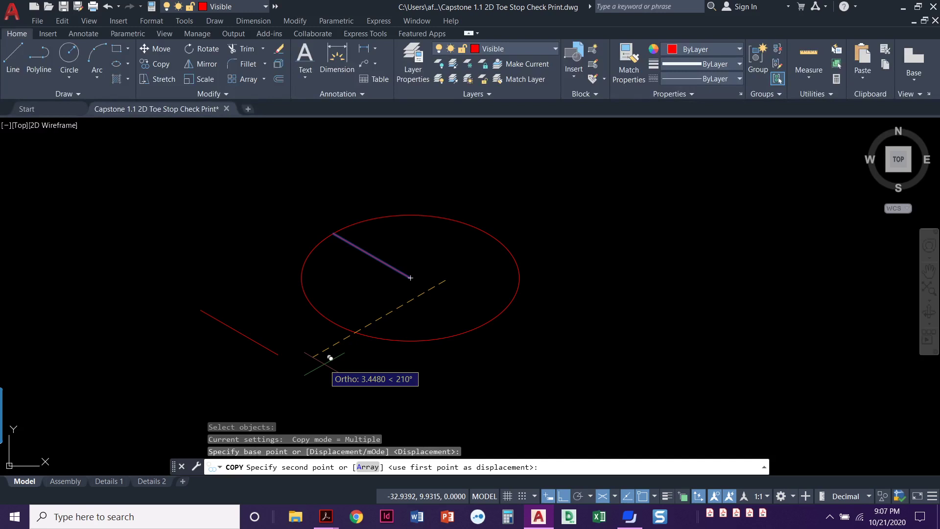
pyautogui.write('2')
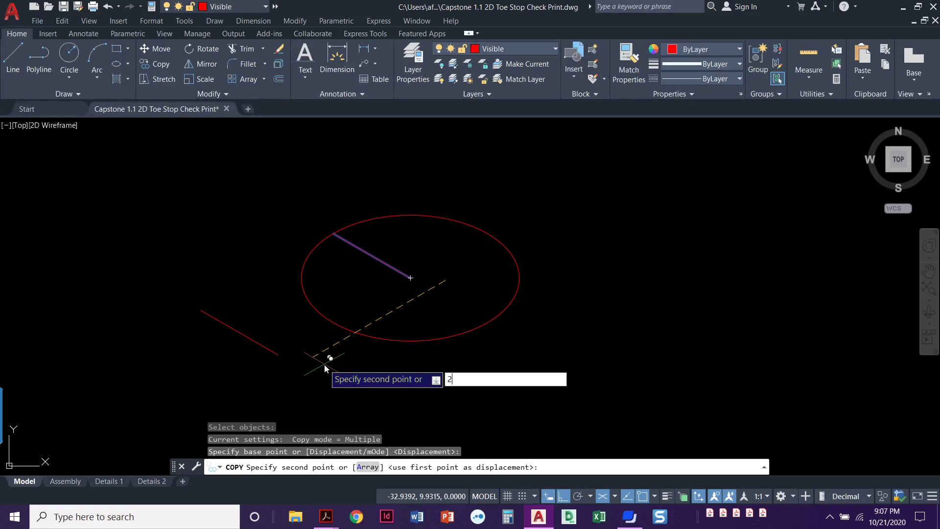
pyautogui.press('Return')
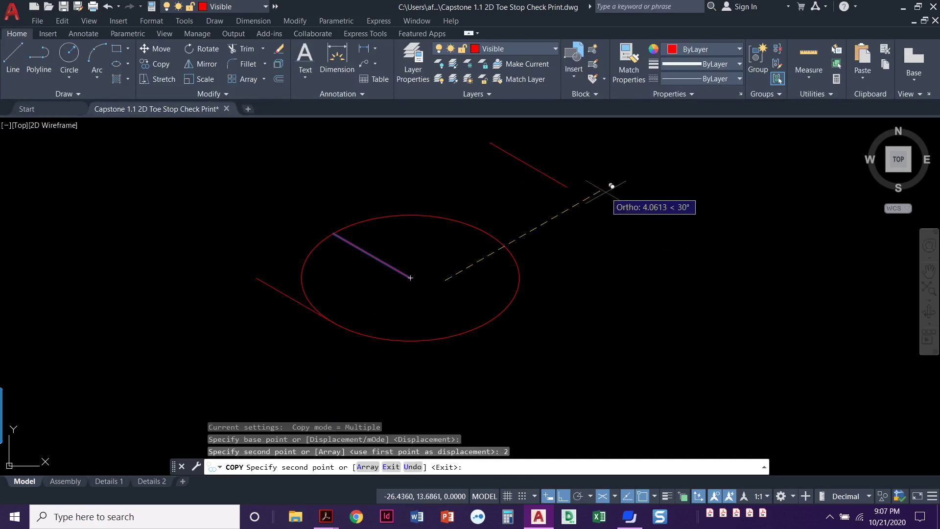
pyautogui.write('2')
pyautogui.press('Return')
pyautogui.press('Return')
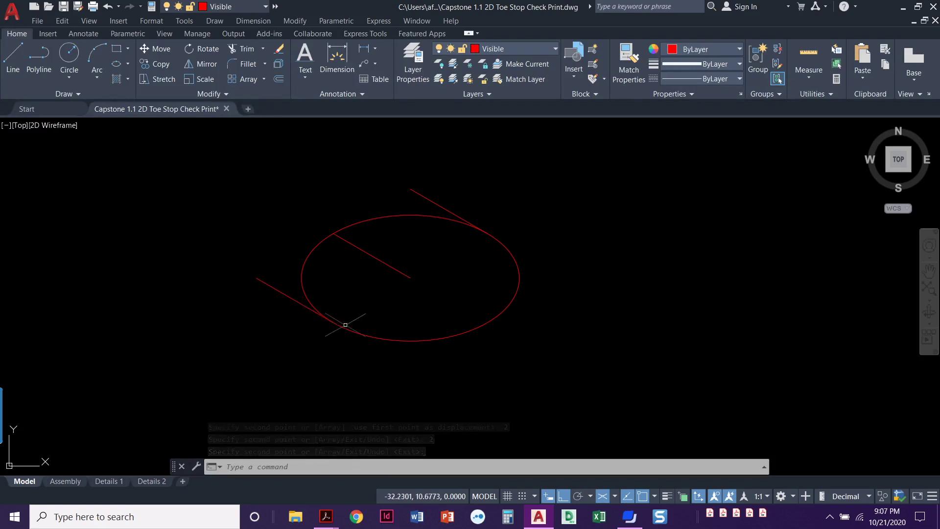
pyautogui.click(382, 261)
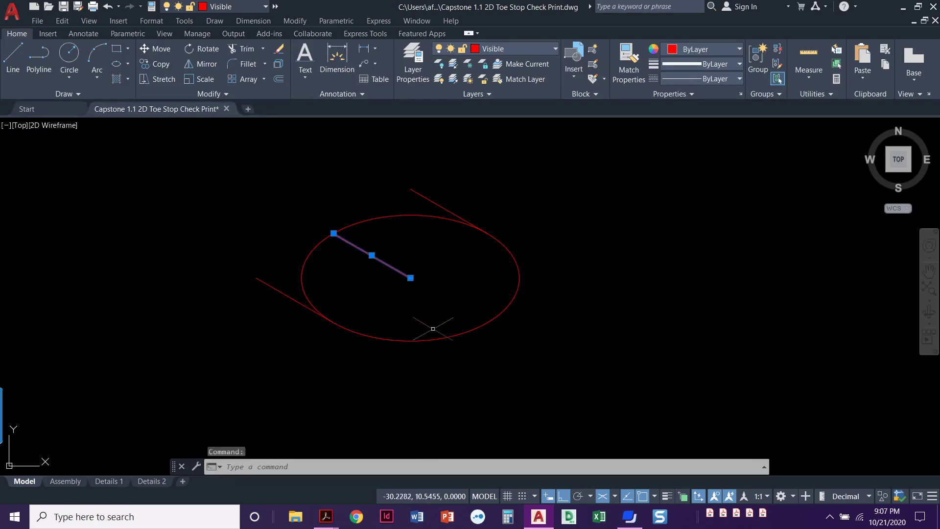
pyautogui.press('Delete')
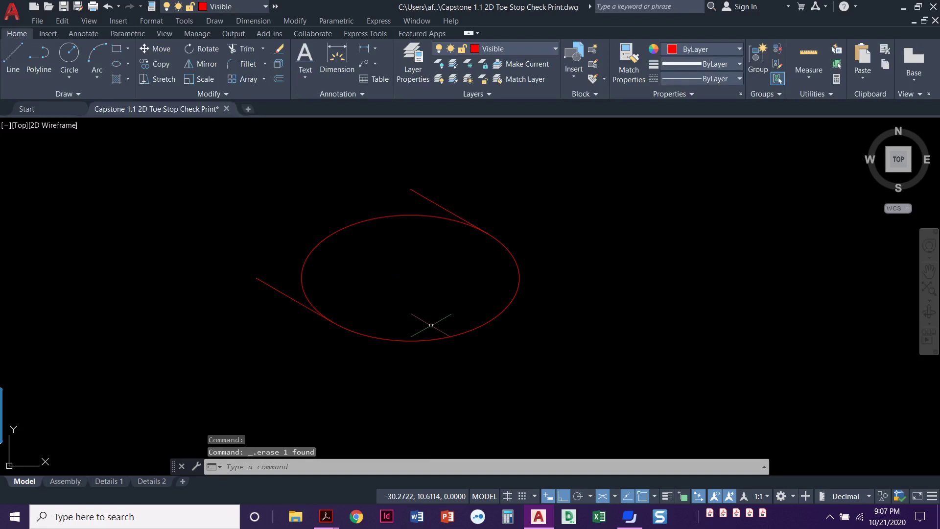
# Step: Draw a line from the outline's top corner to its left corner to close the left side
pyautogui.moveTo(424, 324); pyautogui.dragTo(412, 320, button='middle')
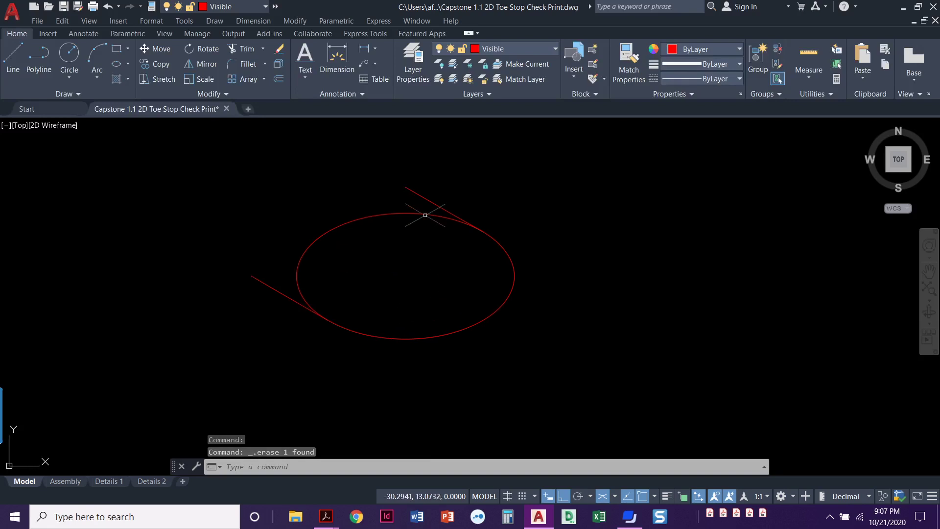
pyautogui.write('l')
pyautogui.press('Return')
pyautogui.click(406, 186)
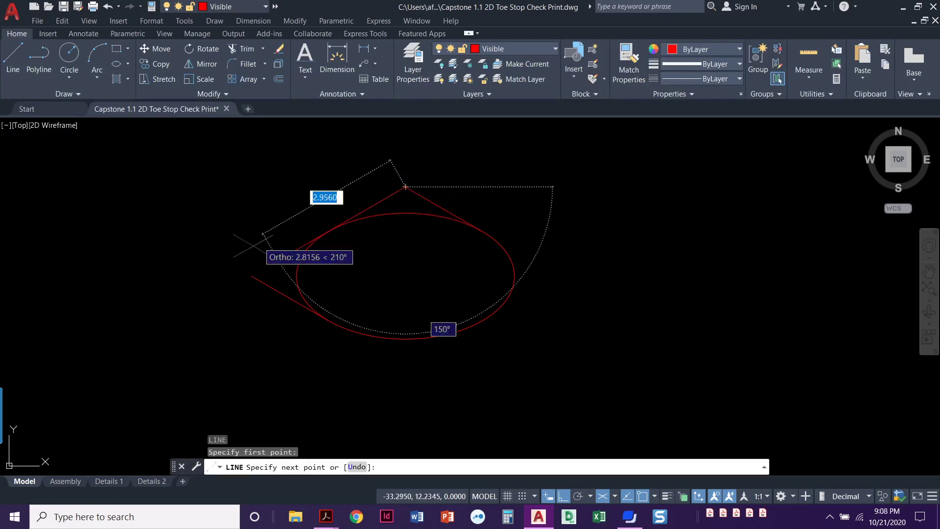
pyautogui.click(251, 276)
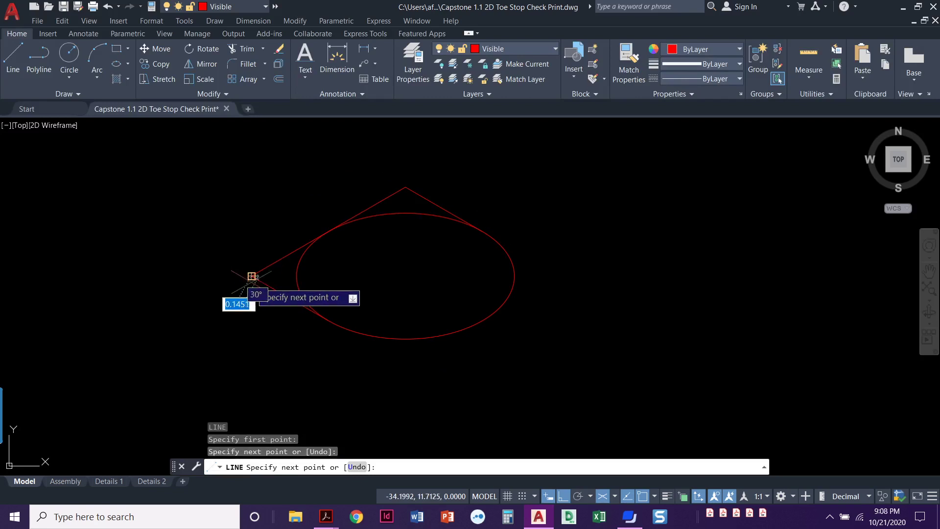
pyautogui.press('Return')
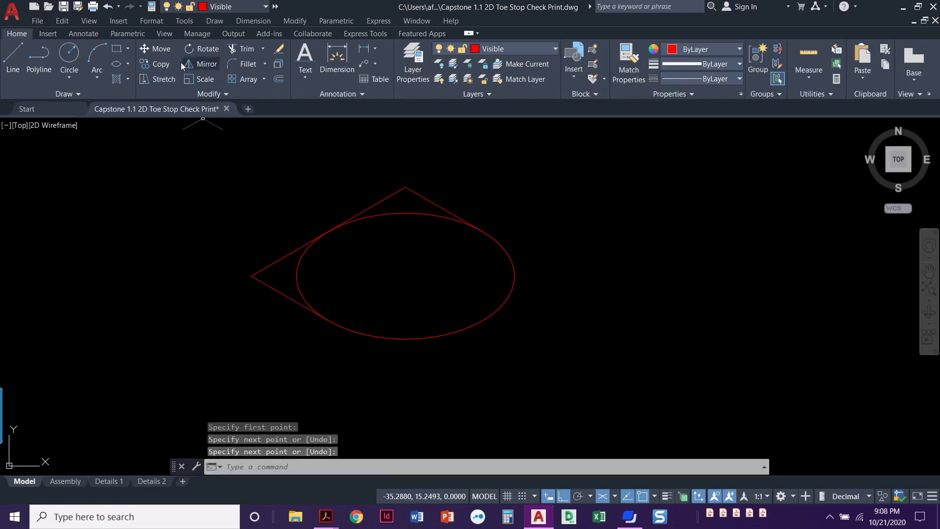
# Step: Copy the isocircle and its tangent lines 2 units straight down on the Right isoplane
pyautogui.click(162, 64)
pyautogui.click(485, 177)
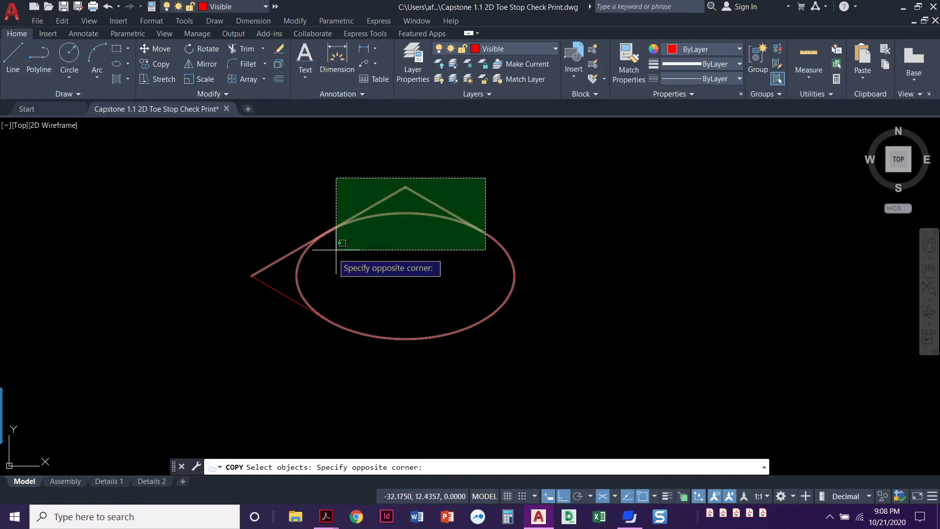
pyautogui.click(288, 331)
pyautogui.press('Return')
pyautogui.click(228, 240)
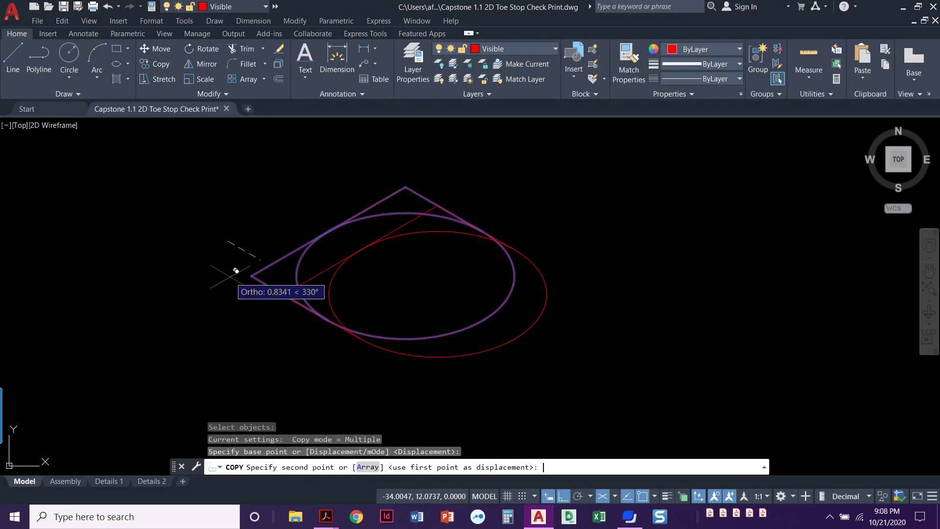
pyautogui.press('F5')
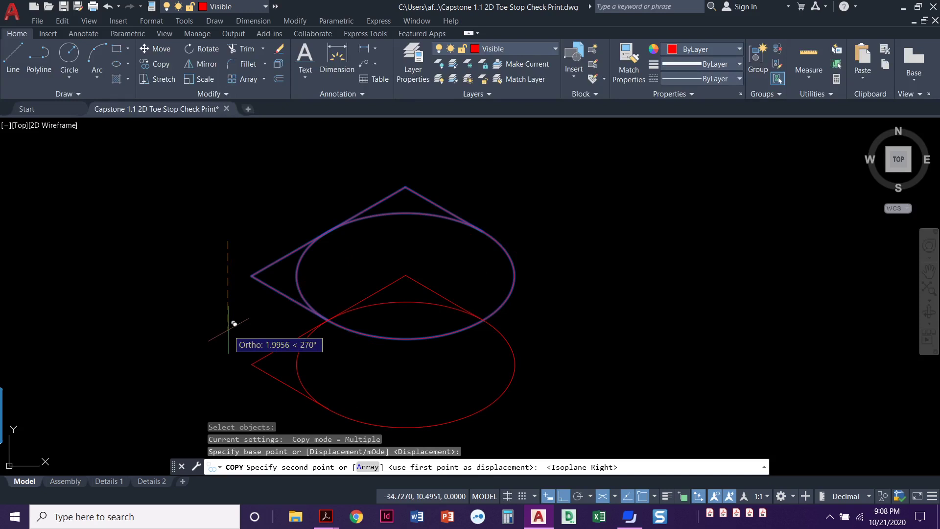
pyautogui.write('2')
pyautogui.press('Return')
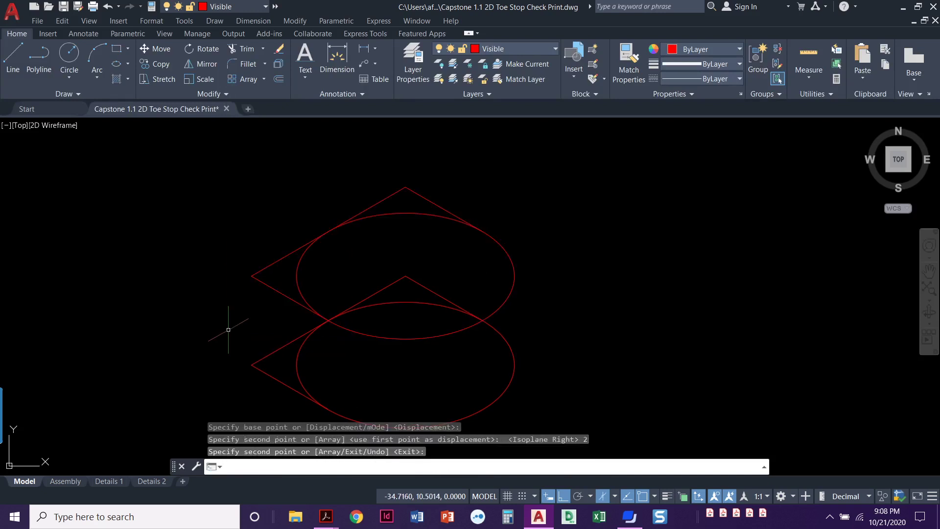
pyautogui.press('Return')
pyautogui.moveTo(223, 306); pyautogui.dragTo(193, 259, button='middle')
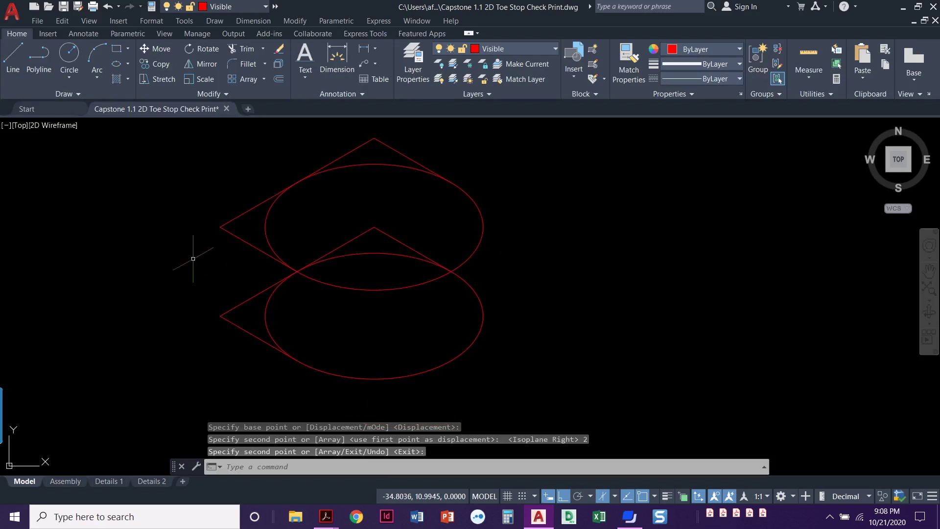
pyautogui.write('l')
pyautogui.press('Return')
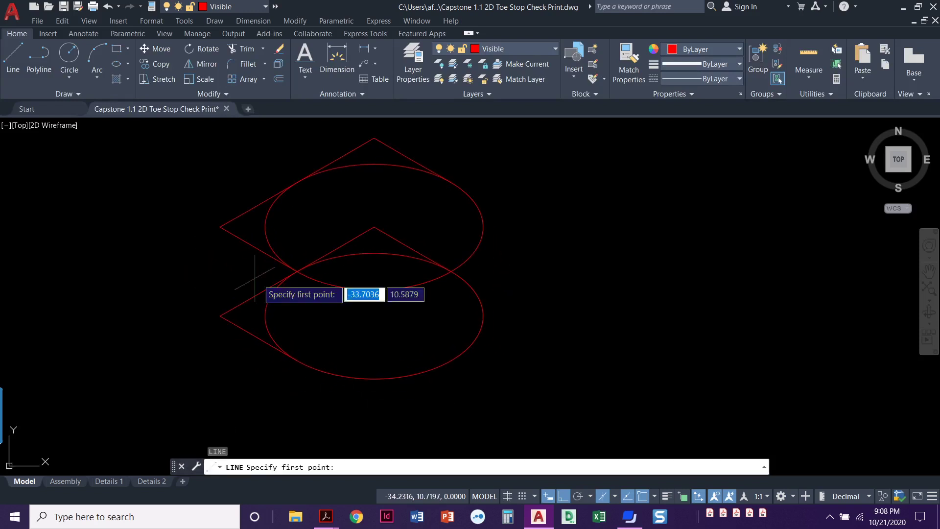
# Step: Draw a vertical edge 2 units down from the top ellipse's right side to the lower ellipse
pyautogui.click(484, 227)
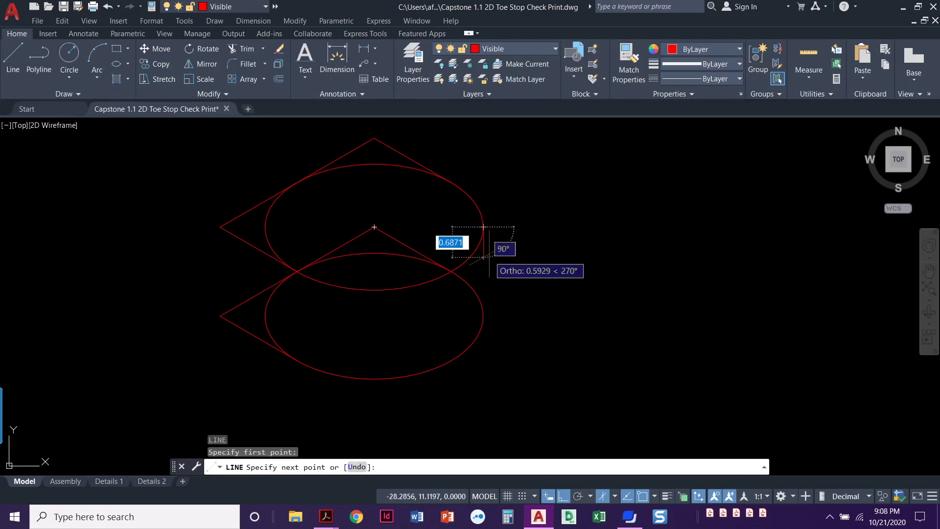
pyautogui.click(484, 316)
pyautogui.press('Return')
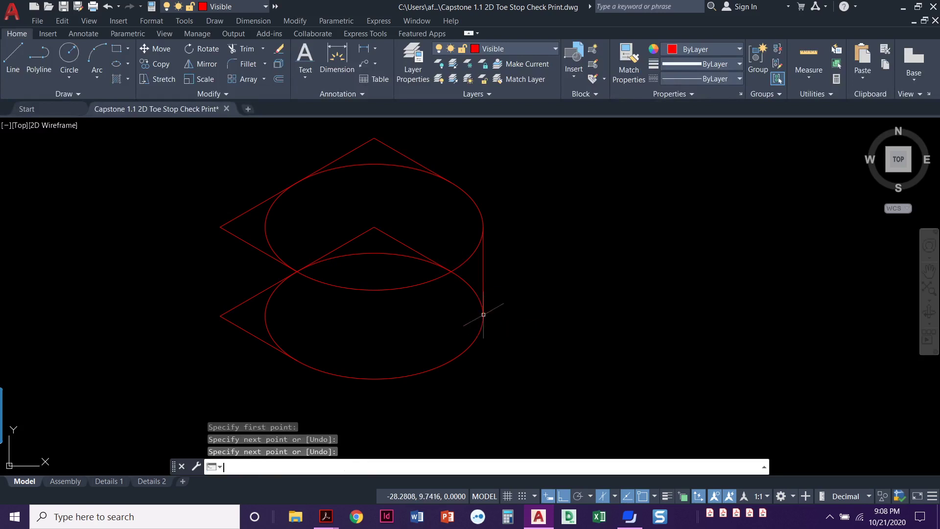
pyautogui.moveTo(406, 334); pyautogui.dragTo(425, 352, button='middle')
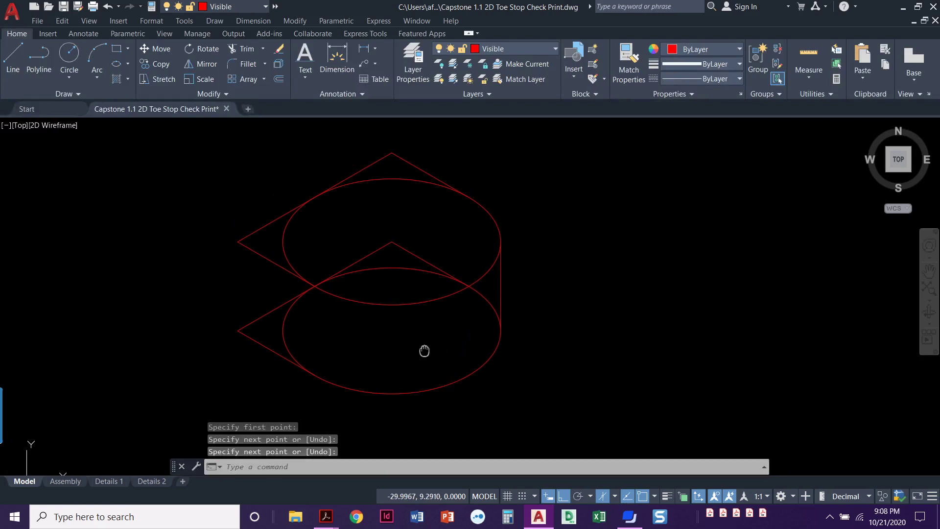
pyautogui.press('Escape')
pyautogui.press('Escape')
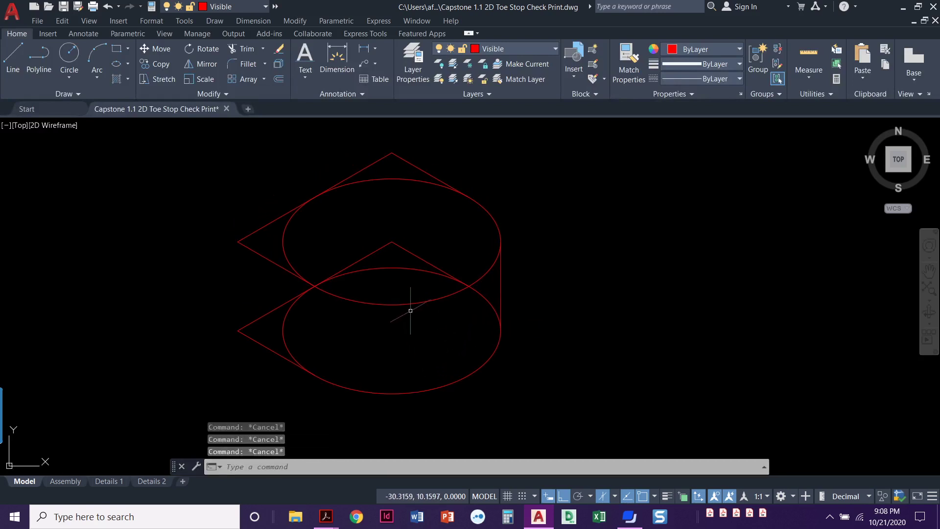
# Step: Draw the vertical edge joining the upper and lower outlines' left corners
pyautogui.write('t')
pyautogui.press('Escape')
pyautogui.write('l')
pyautogui.press('Return')
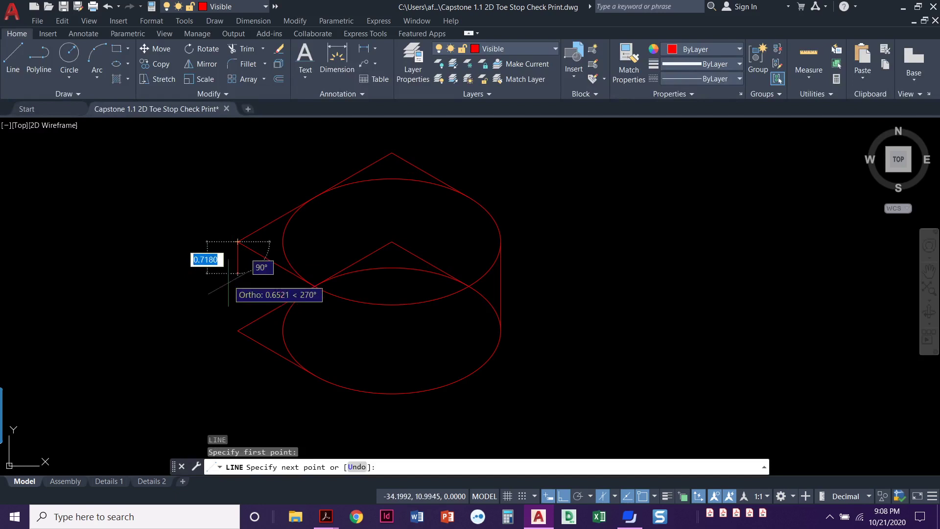
pyautogui.click(238, 330)
pyautogui.press('Escape')
pyautogui.press('Escape')
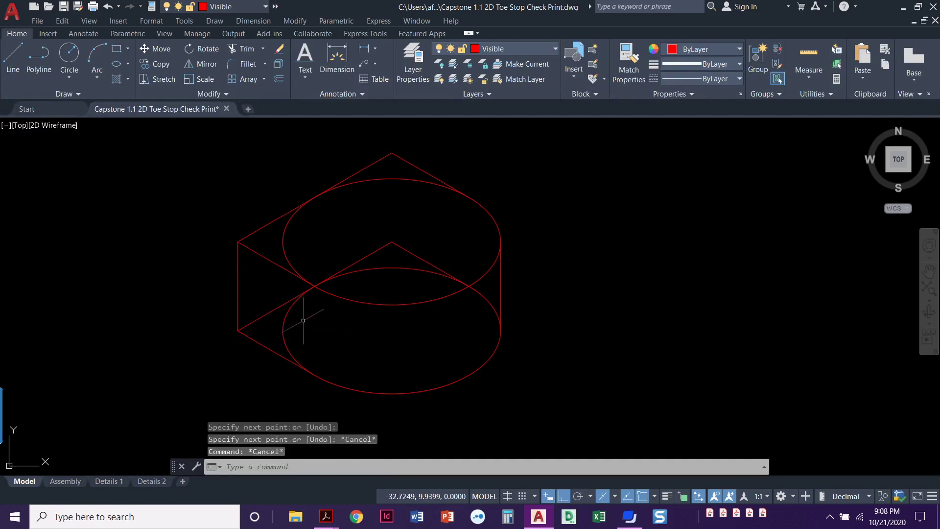
pyautogui.moveTo(303, 320); pyautogui.dragTo(304, 328, button='middle')
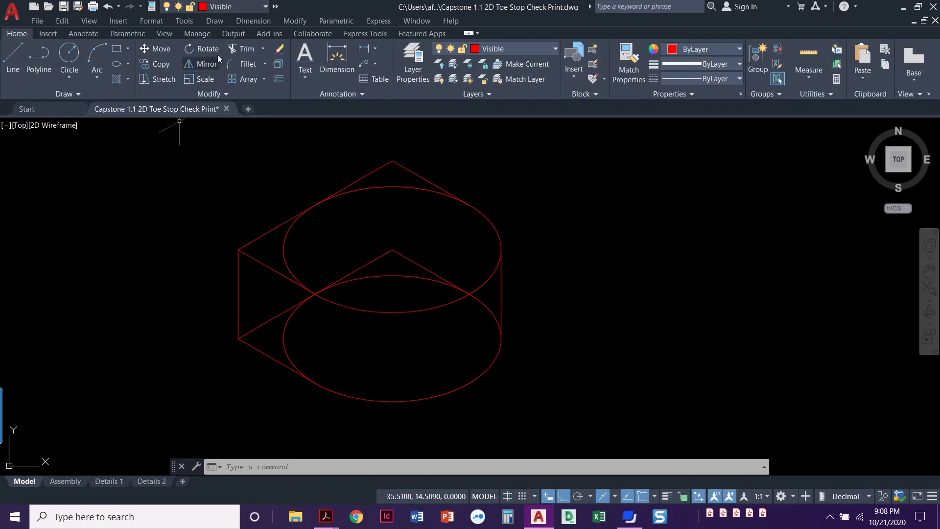
# Step: Trim away the three hidden ellipse arcs and three interior diagonal segments
pyautogui.click(237, 48)
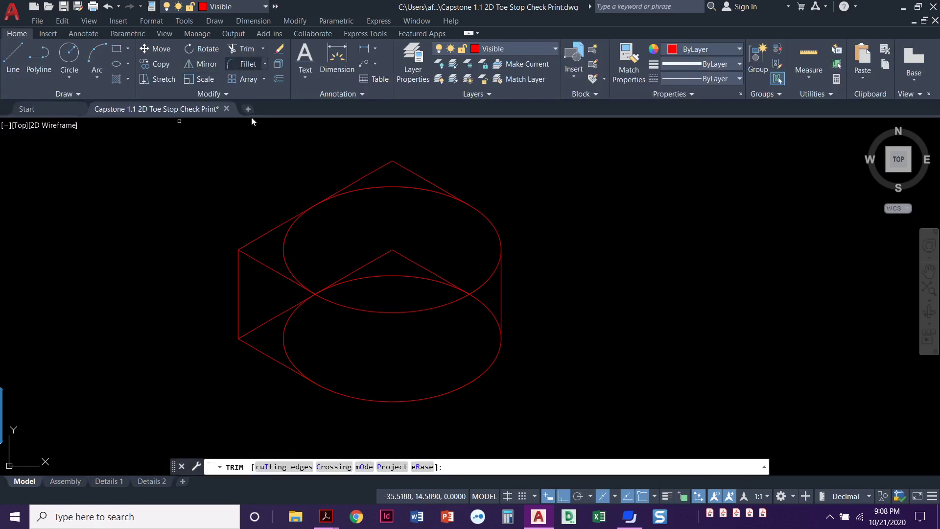
pyautogui.click(284, 246)
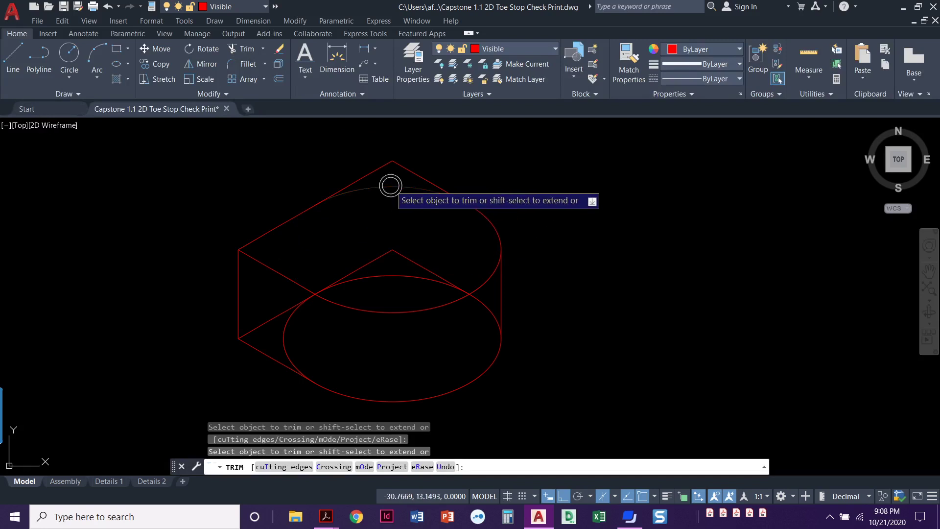
pyautogui.click(391, 186)
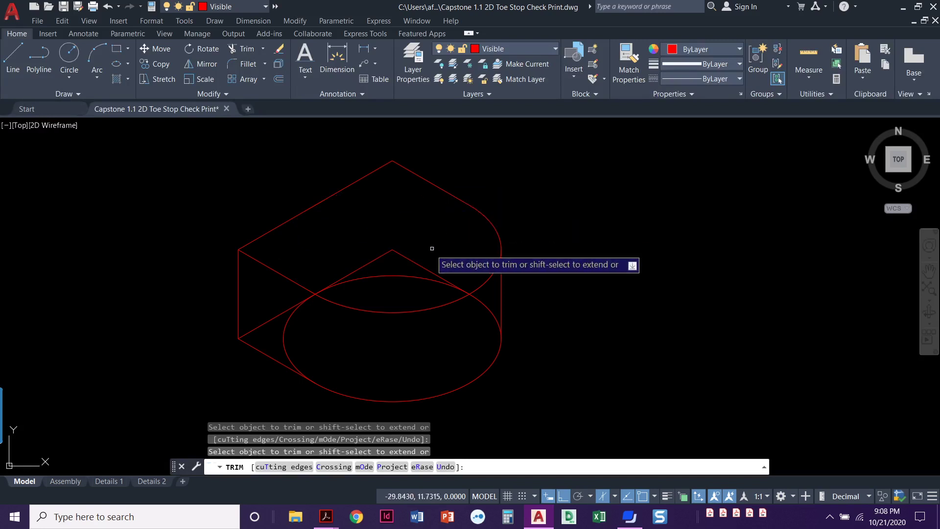
pyautogui.click(439, 274)
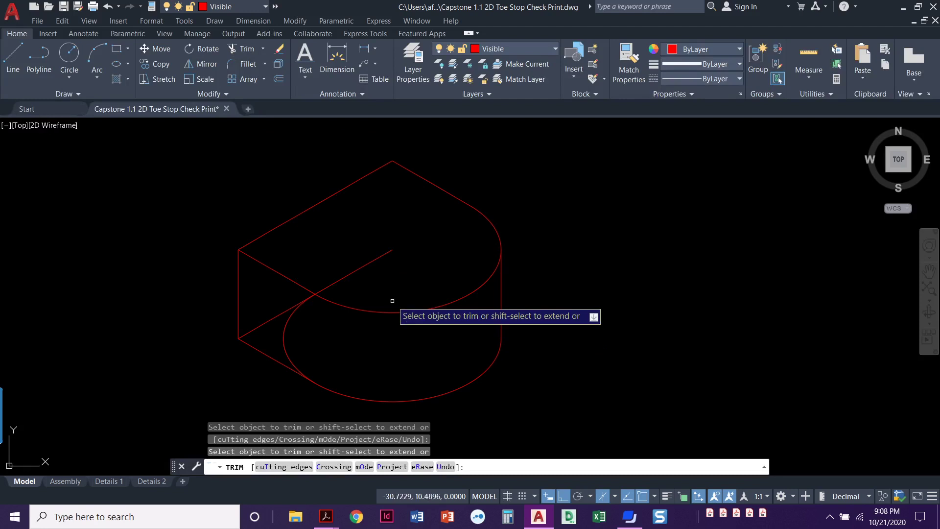
pyautogui.click(373, 261)
pyautogui.click(293, 310)
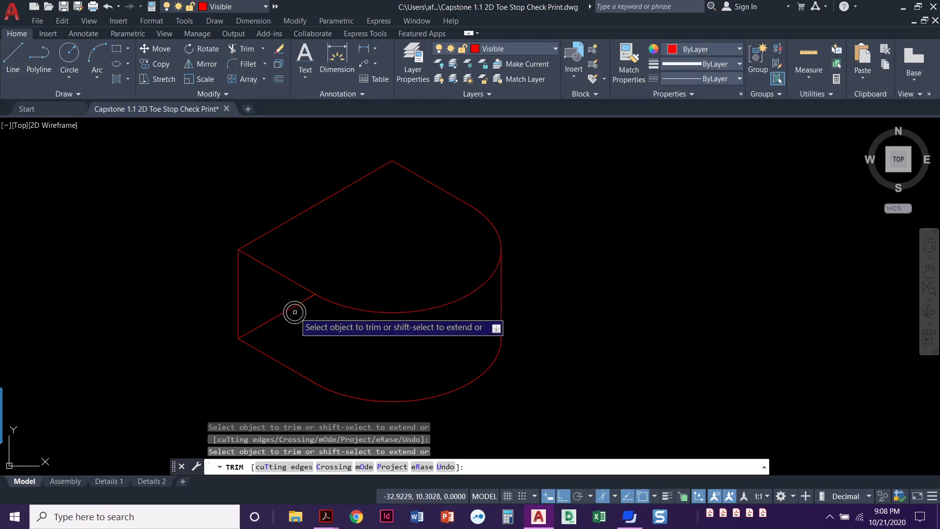
pyautogui.click(293, 307)
pyautogui.press('Escape')
pyautogui.press('Escape')
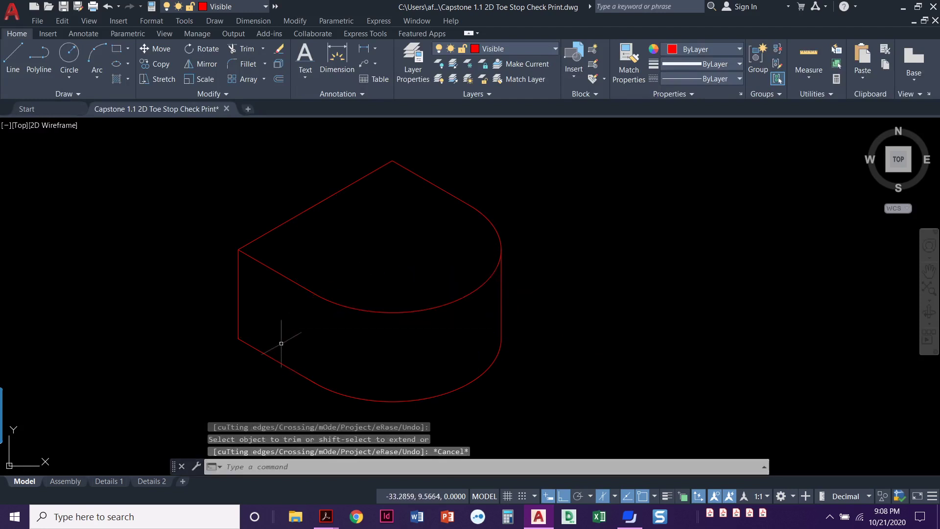
# Step: Recentre the block in view and select its left vertical edge
pyautogui.moveTo(304, 335); pyautogui.dragTo(316, 337, button='middle')
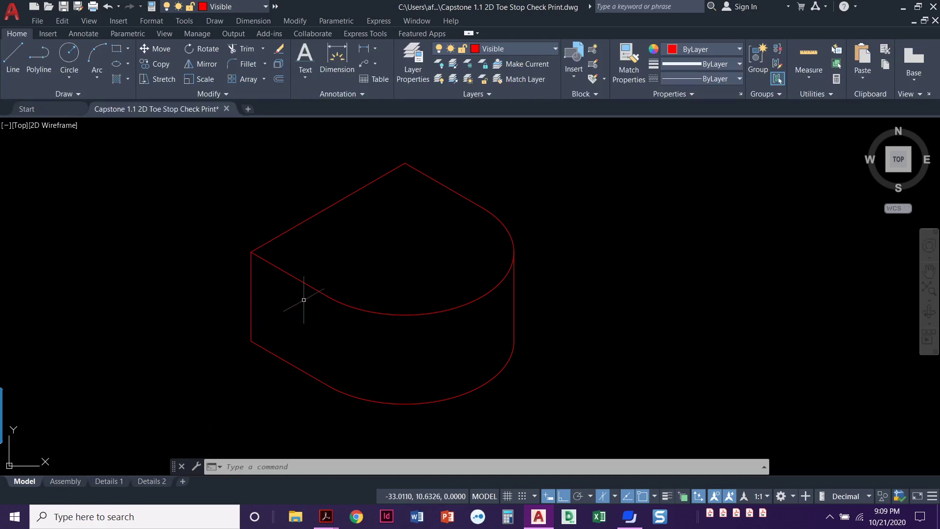
pyautogui.moveTo(304, 300)
pyautogui.mouseDown(button='middle')
pyautogui.moveTo(359, 315)
pyautogui.moveTo(352, 294)
pyautogui.mouseUp(button='middle')
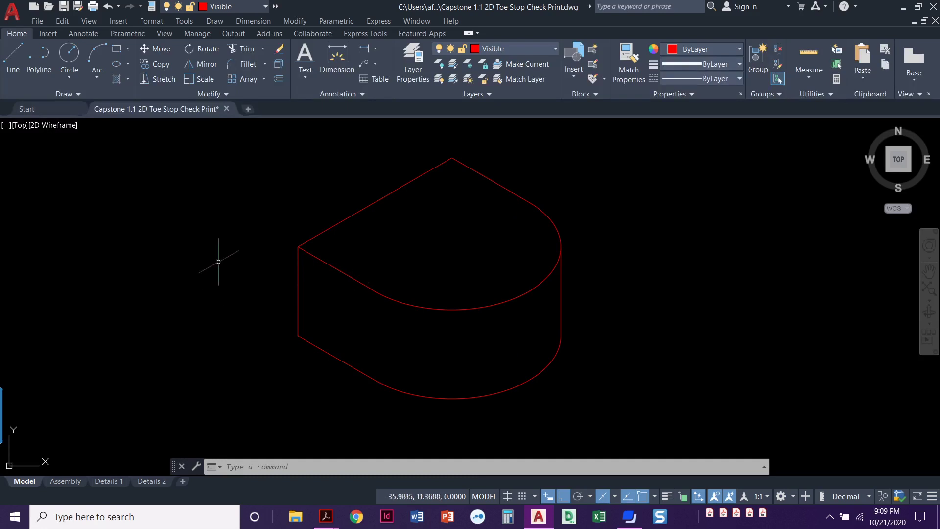
pyautogui.click(297, 291)
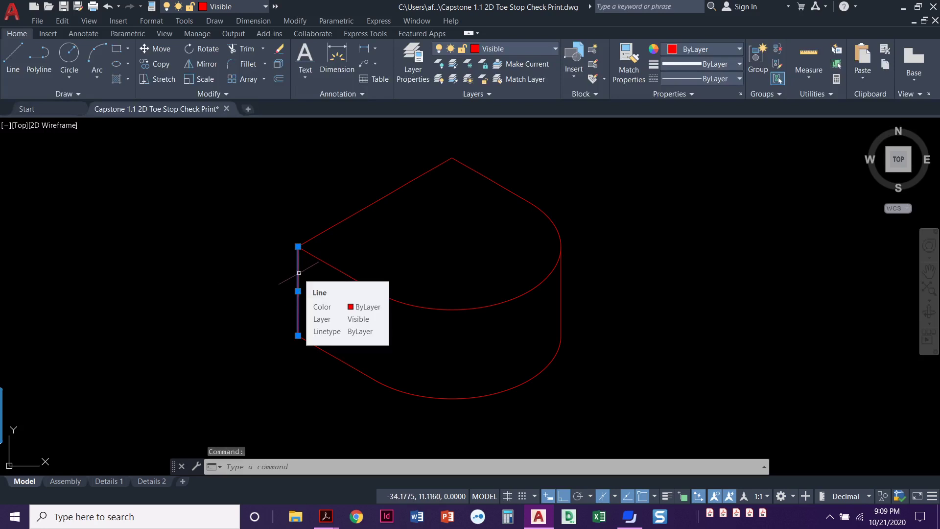
# Step: Check the exploded isometric assembly on page 1 of the help sheet PDF, then go back to AutoCAD
pyautogui.hotkey('alt', 'Tab')
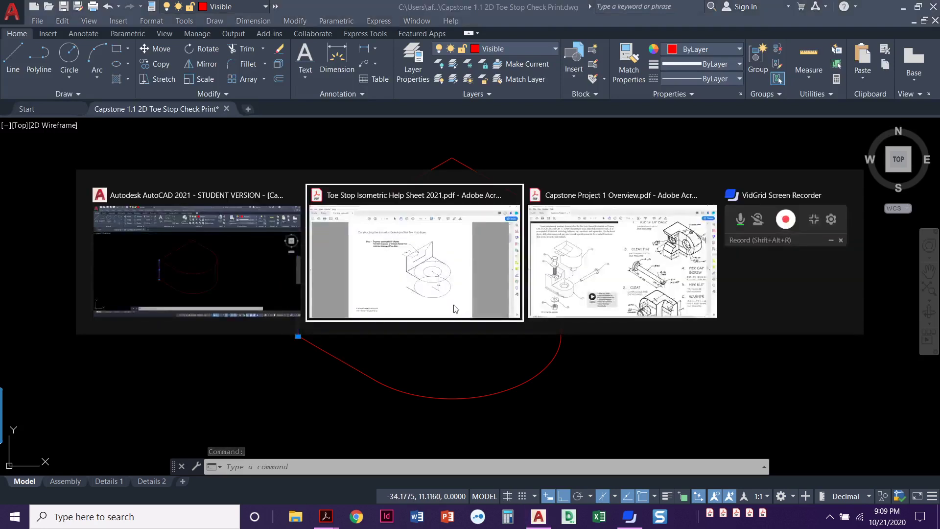
pyautogui.scroll(3, 445, 300)
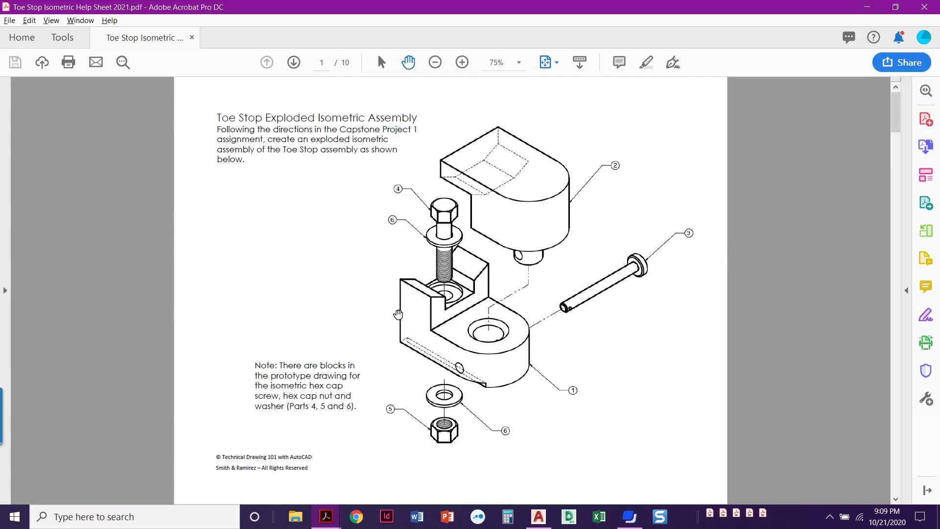
pyautogui.hotkey('alt', 'Tab')
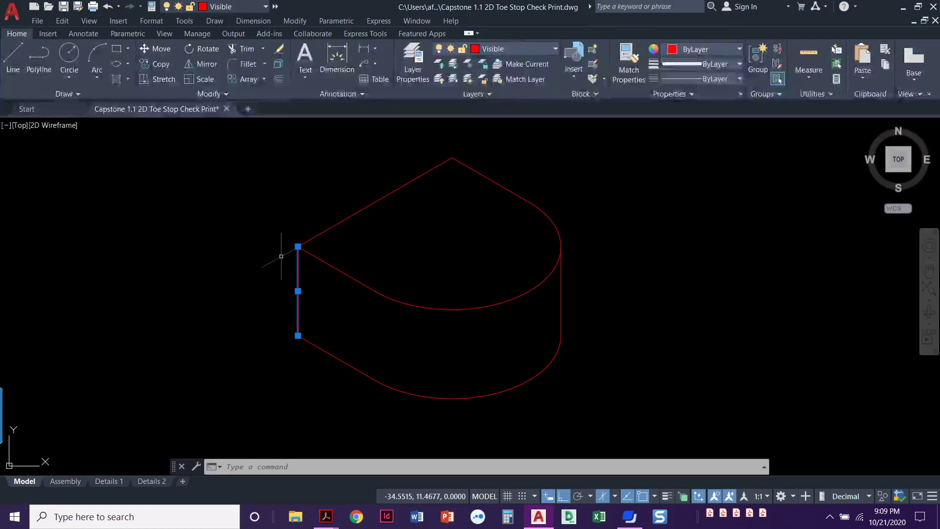
# Step: Copy the front vertical edge 2.125 units along the left isoplane
pyautogui.click(157, 65)
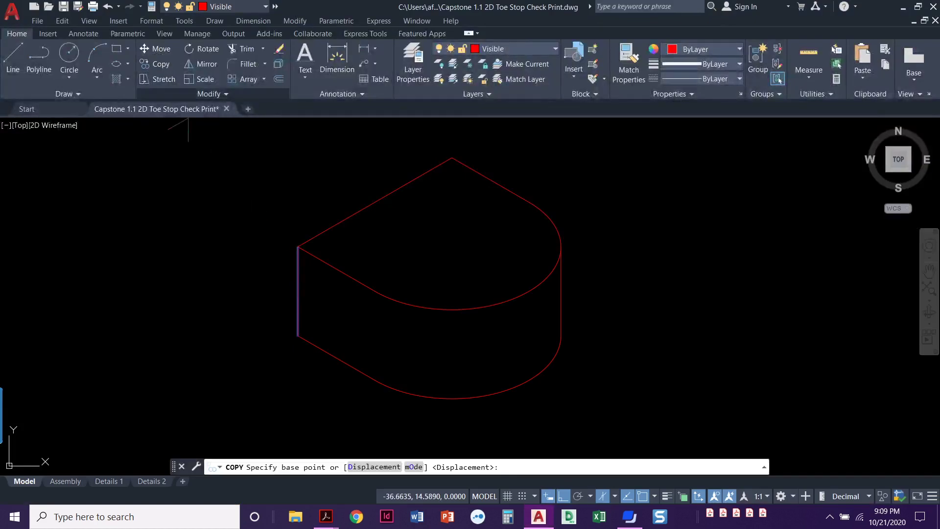
pyautogui.click(297, 336)
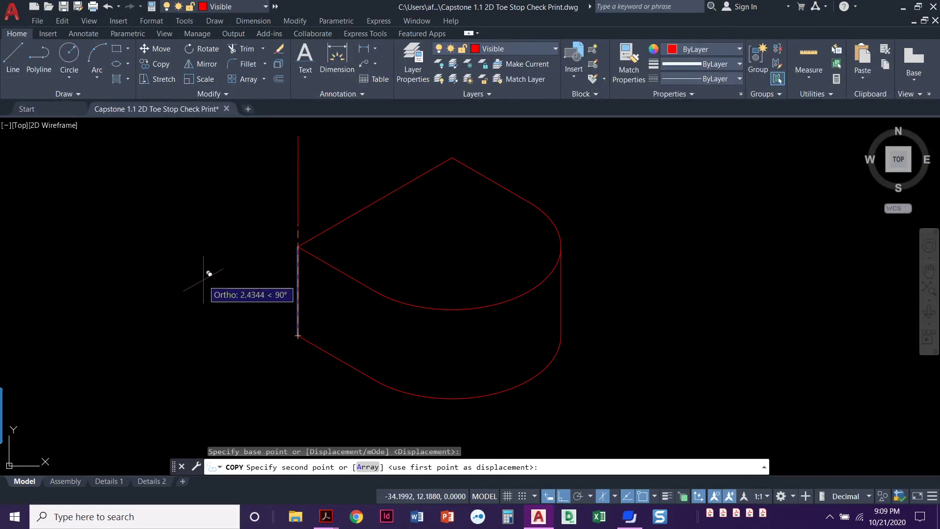
pyautogui.press('F5')
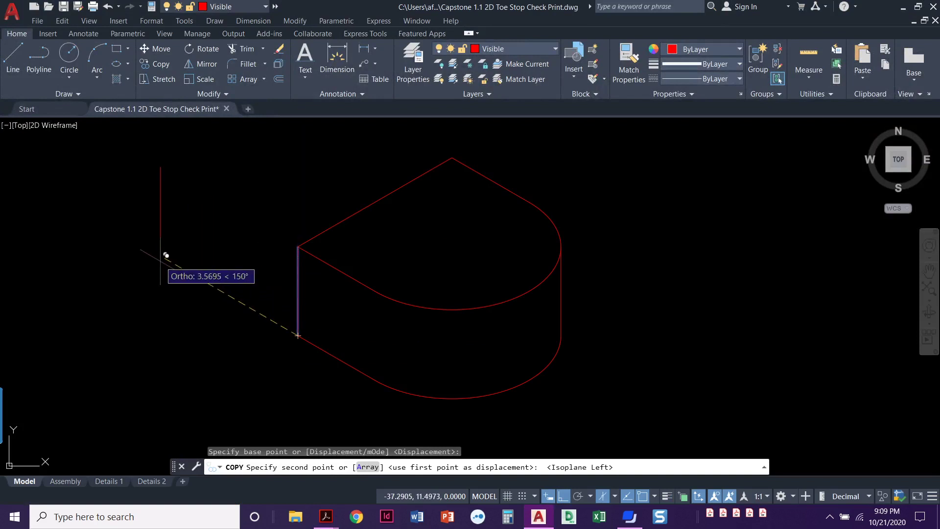
pyautogui.write('2.')
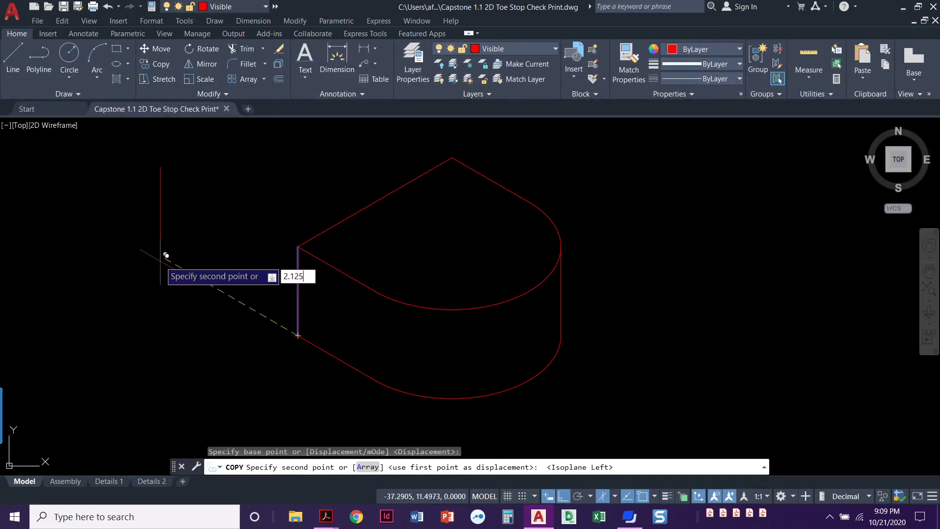
pyautogui.write('125')
pyautogui.press('Return')
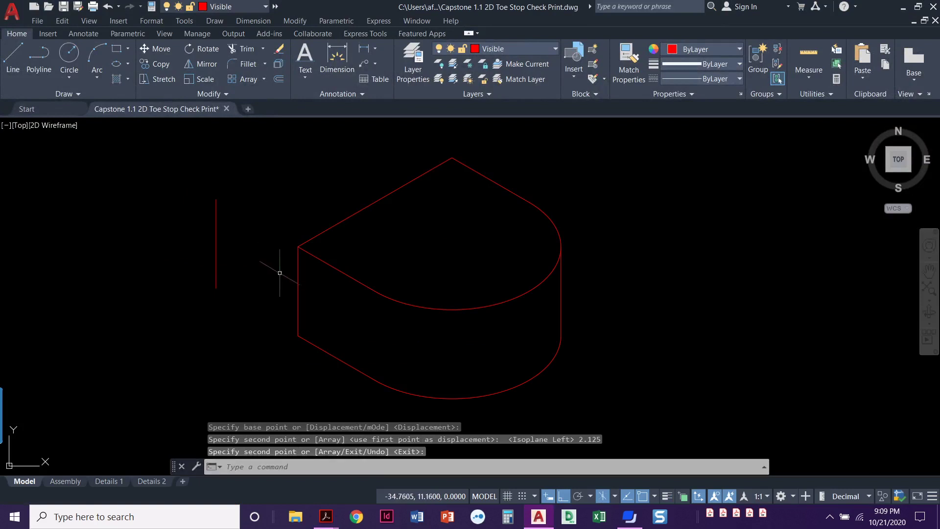
pyautogui.press('Return')
pyautogui.click(297, 267)
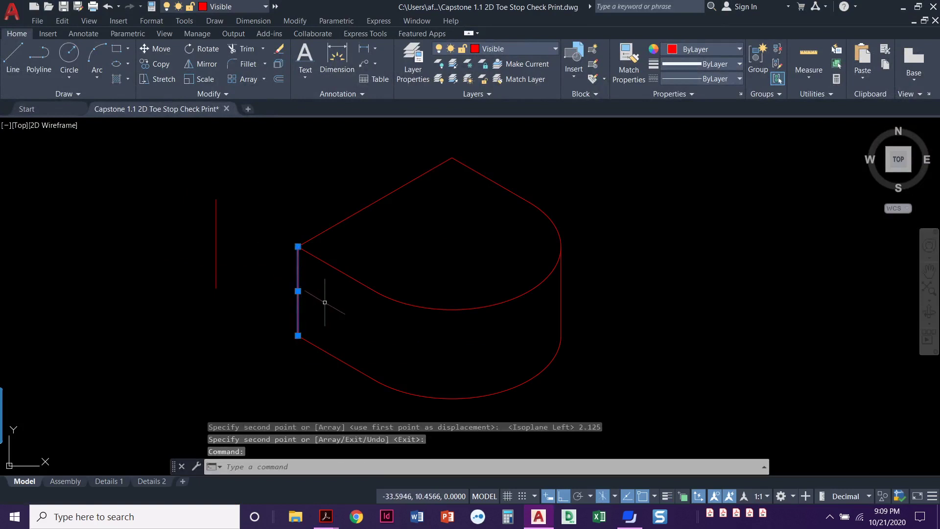
pyautogui.press('Escape')
pyautogui.press('Escape')
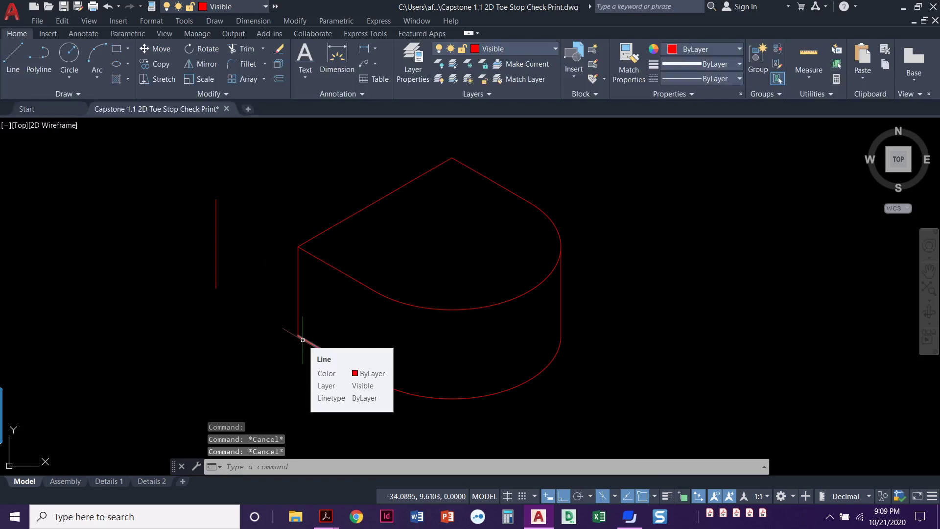
# Step: Extend the lower-left edge to the copied vertical line
pyautogui.write('E')
pyautogui.press('Escape')
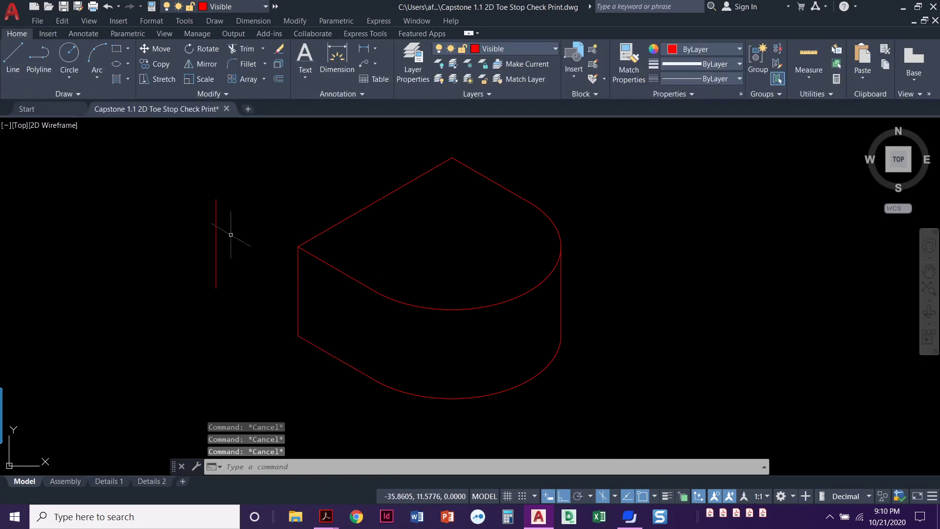
pyautogui.click(262, 49)
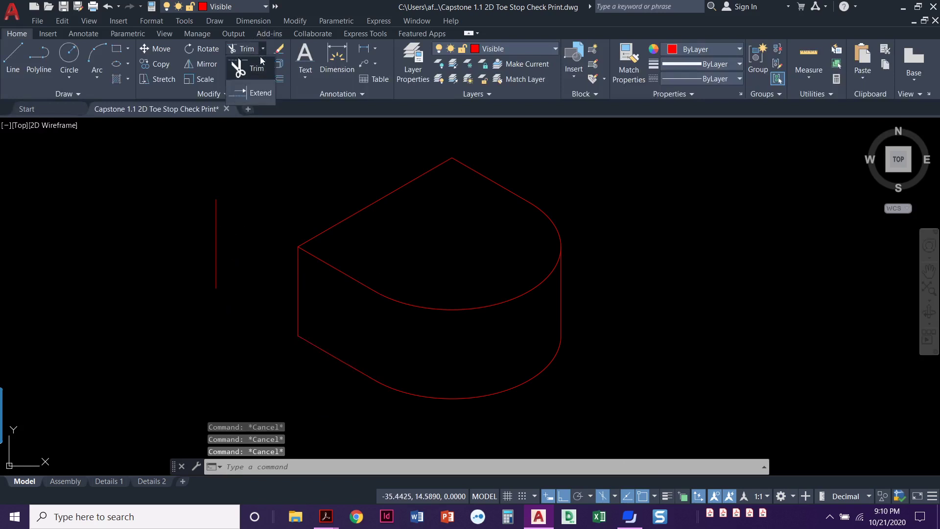
pyautogui.click(256, 96)
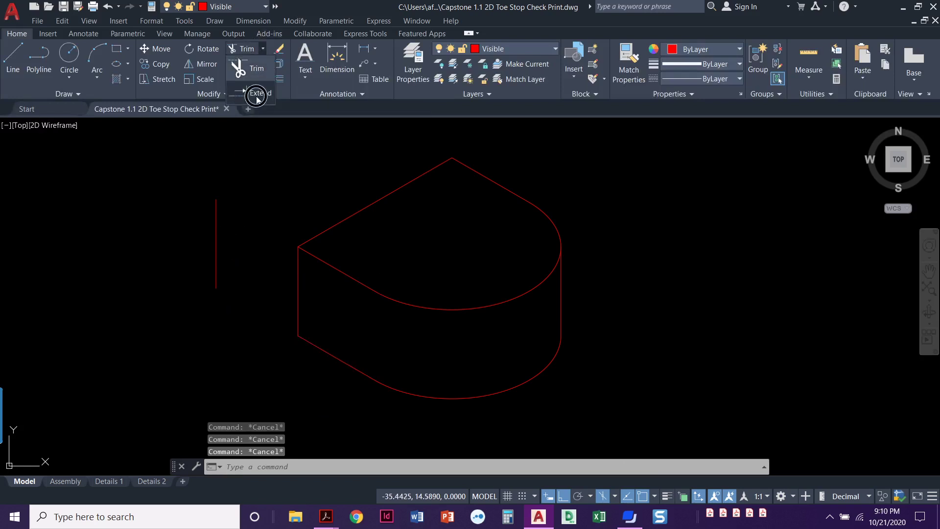
pyautogui.click(308, 342)
pyautogui.press('Escape')
# Step: Erase the original front vertical edge
pyautogui.click(298, 308)
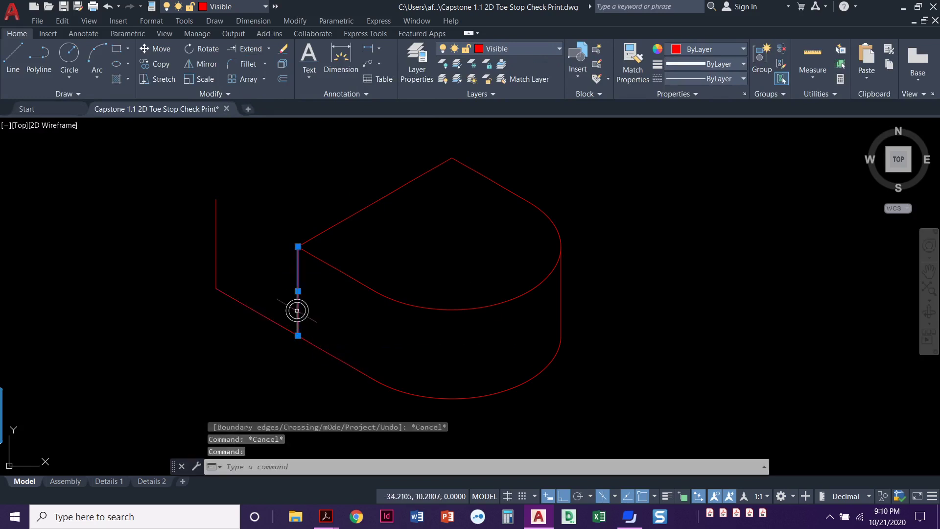
pyautogui.press('Delete')
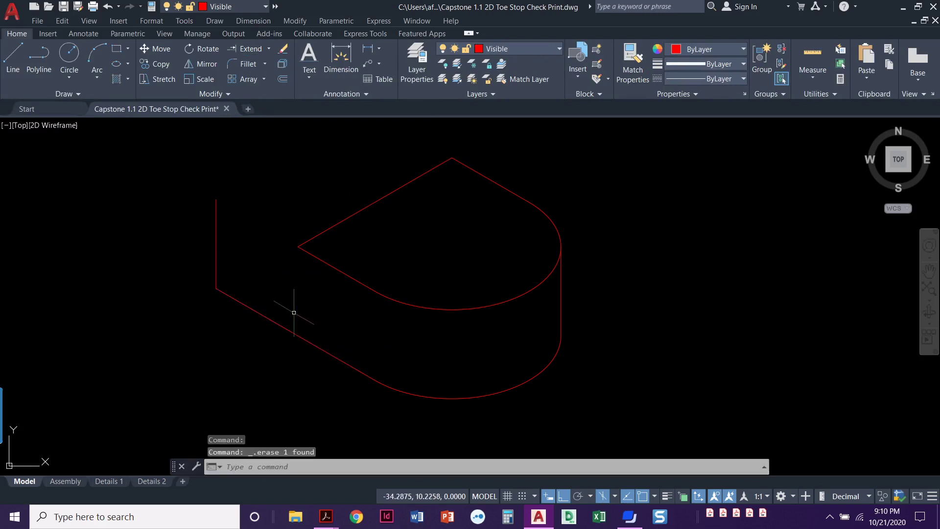
pyautogui.moveTo(271, 278); pyautogui.dragTo(279, 292, button='middle')
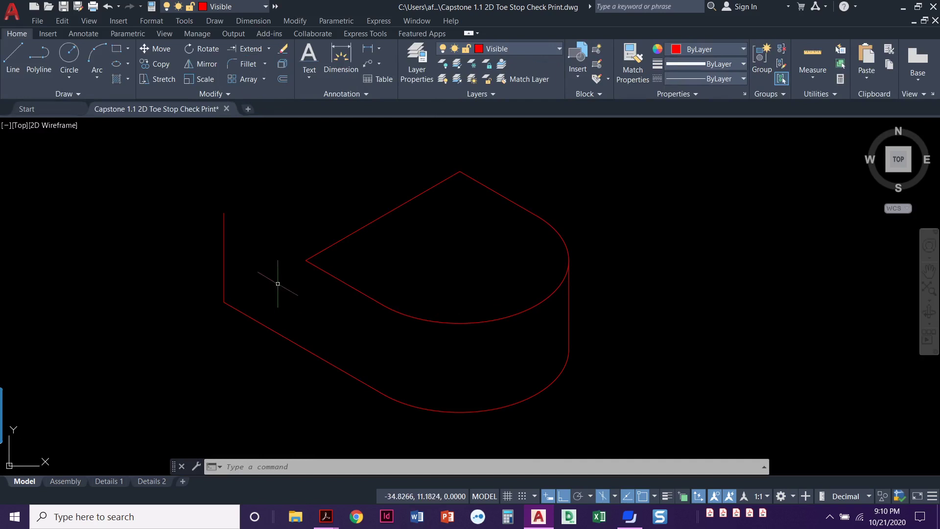
# Step: Run LINE from the top face's left corner straight up for 2 units
pyautogui.click(225, 234)
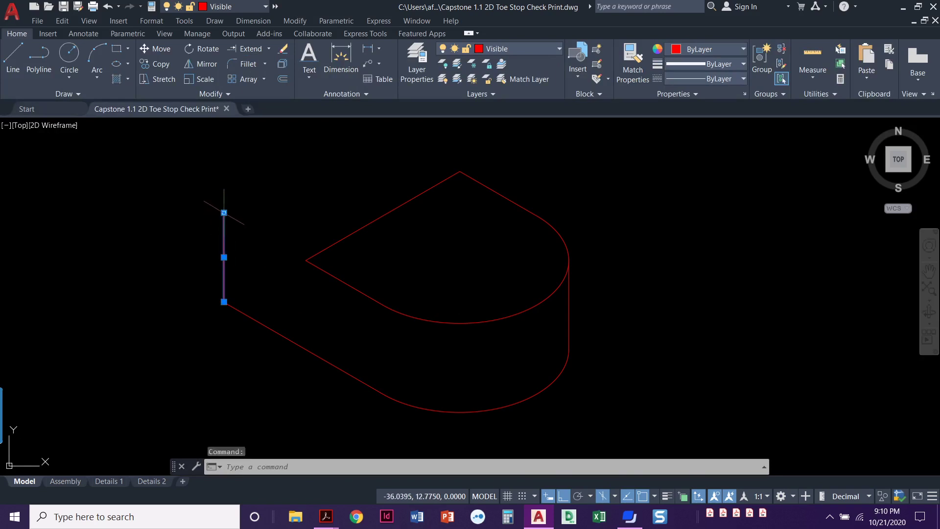
pyautogui.moveTo(223, 213)
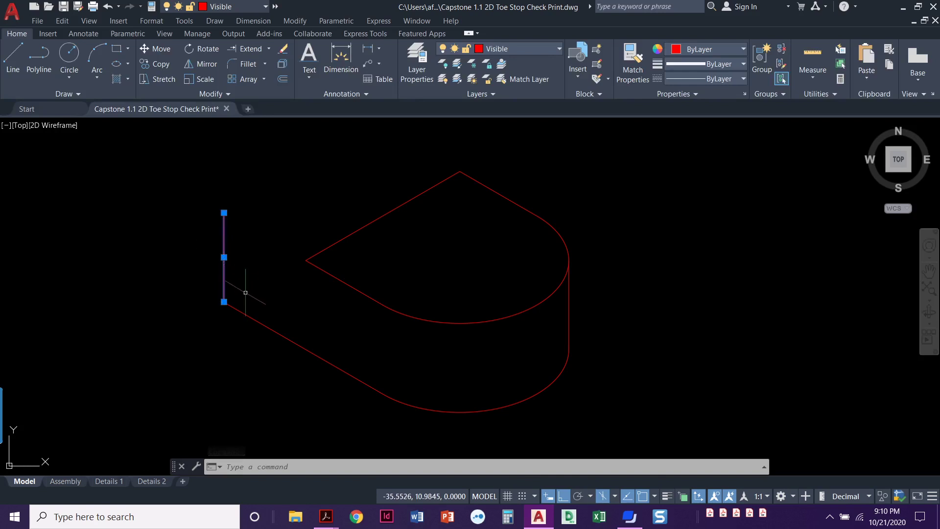
pyautogui.press('Escape')
pyautogui.press('Escape')
pyautogui.press('Escape')
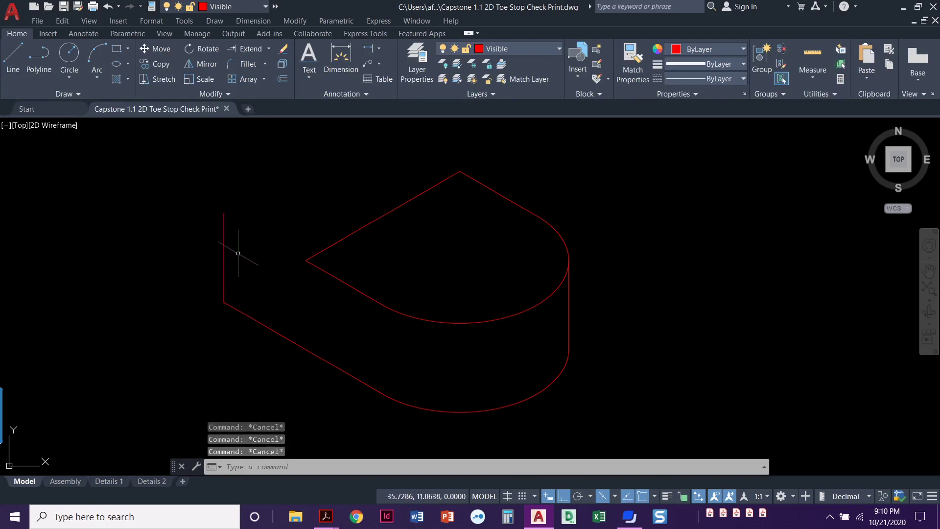
pyautogui.press('l')
pyautogui.press('Return')
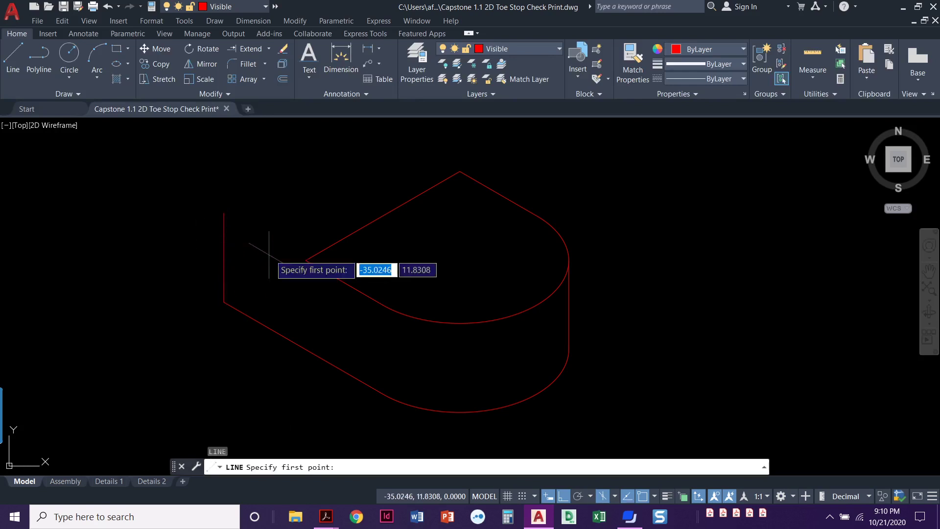
pyautogui.click(306, 260)
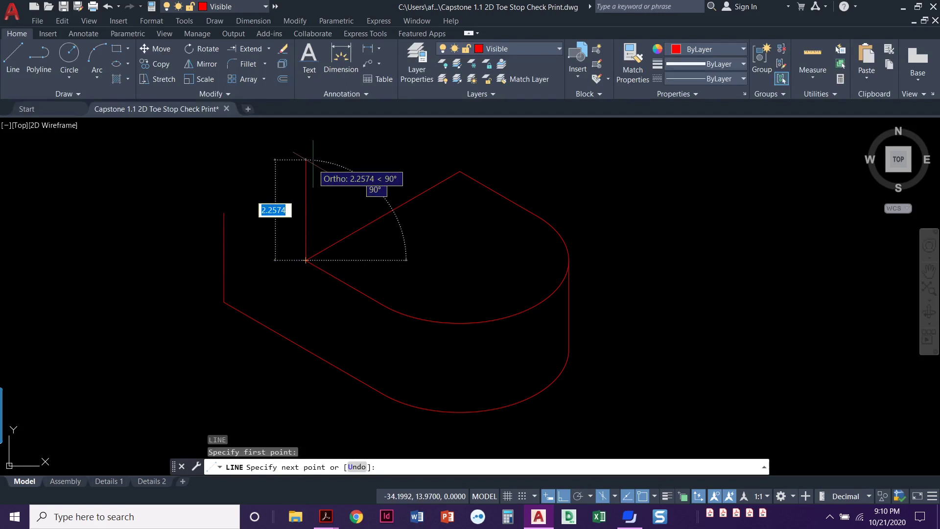
pyautogui.write('2')
pyautogui.press('Return')
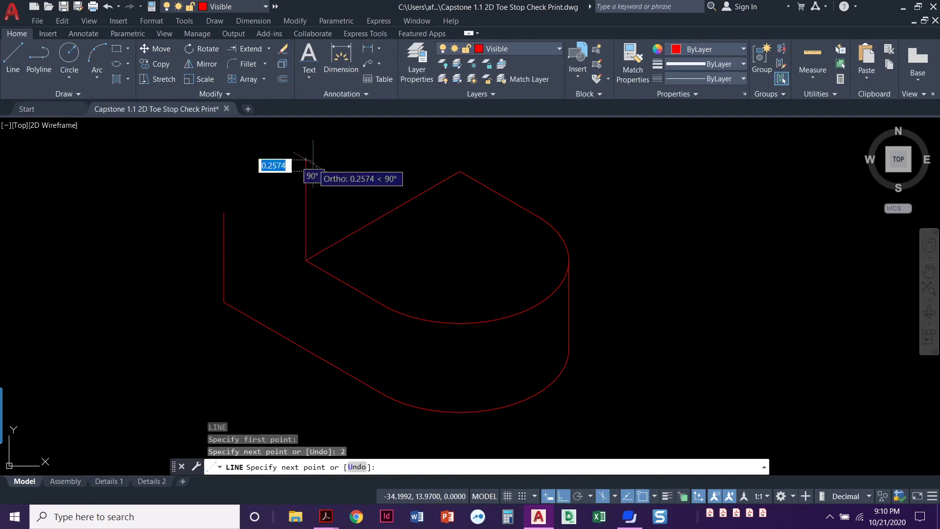
pyautogui.moveTo(307, 194); pyautogui.dragTo(296, 229, button='middle')
pyautogui.hotkey('alt', 'Tab')
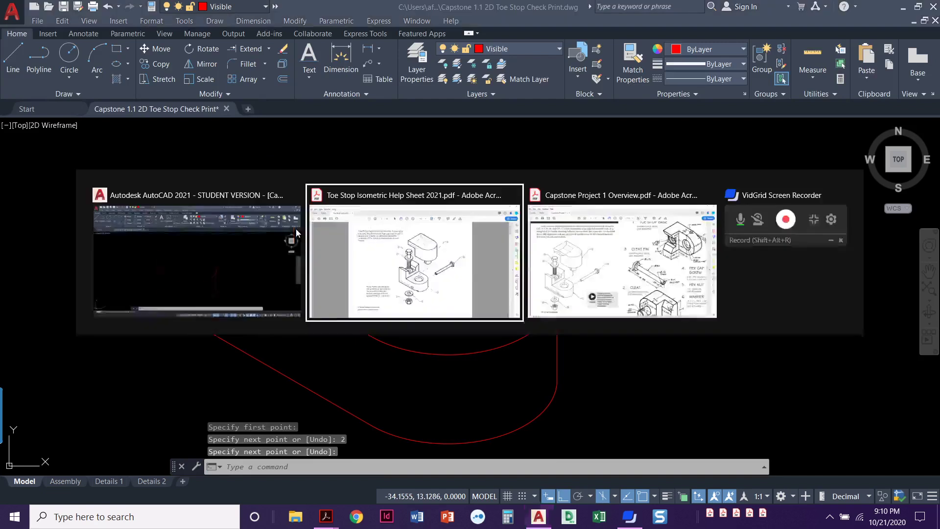
pyautogui.scroll(-1, 331, 226)
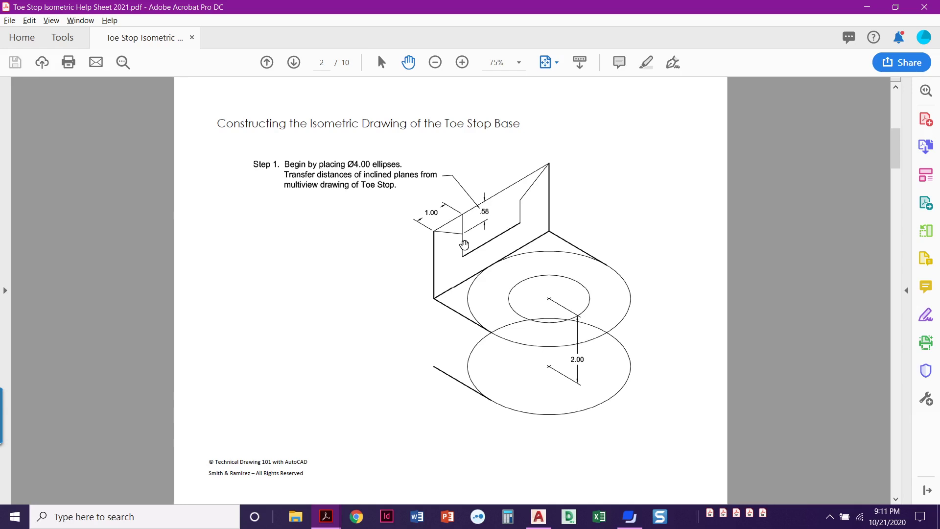
pyautogui.hotkey('alt', 'Tab')
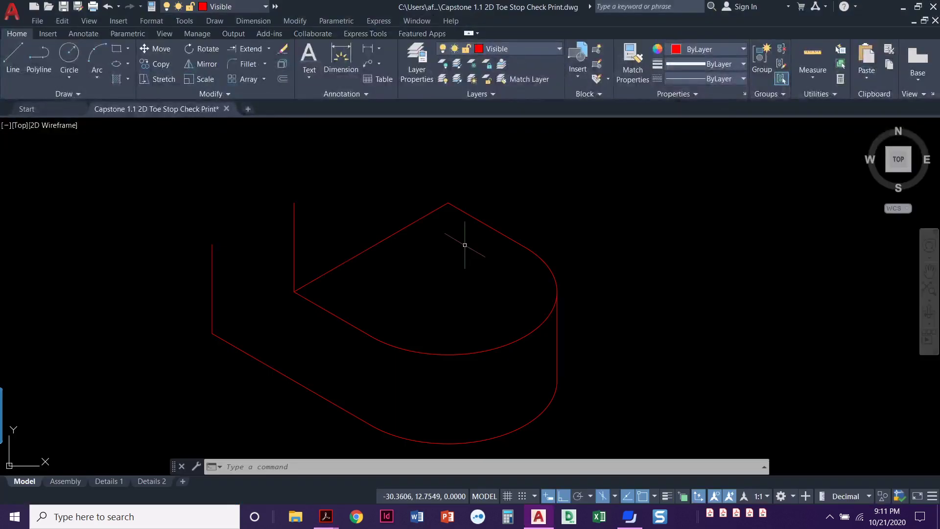
# Step: Draw a closed trial outline from the upright's top: 1 unit sloped, then .58 down
pyautogui.write('l')
pyautogui.press('Return')
pyautogui.click(293, 202)
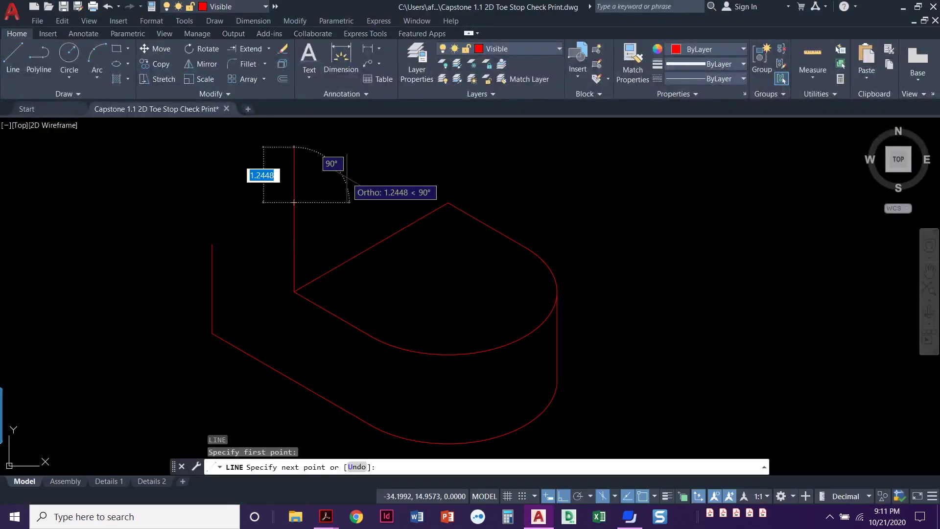
pyautogui.press('F5')
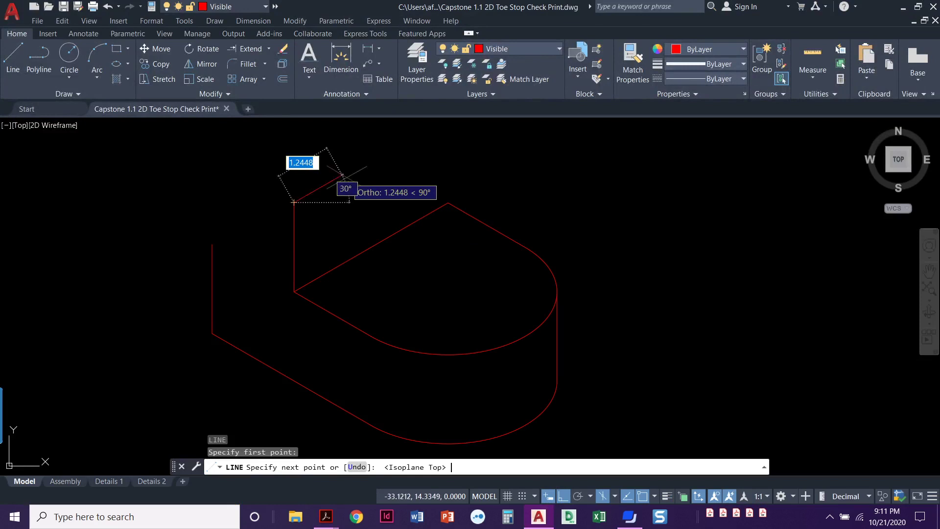
pyautogui.write('1')
pyautogui.press('Return')
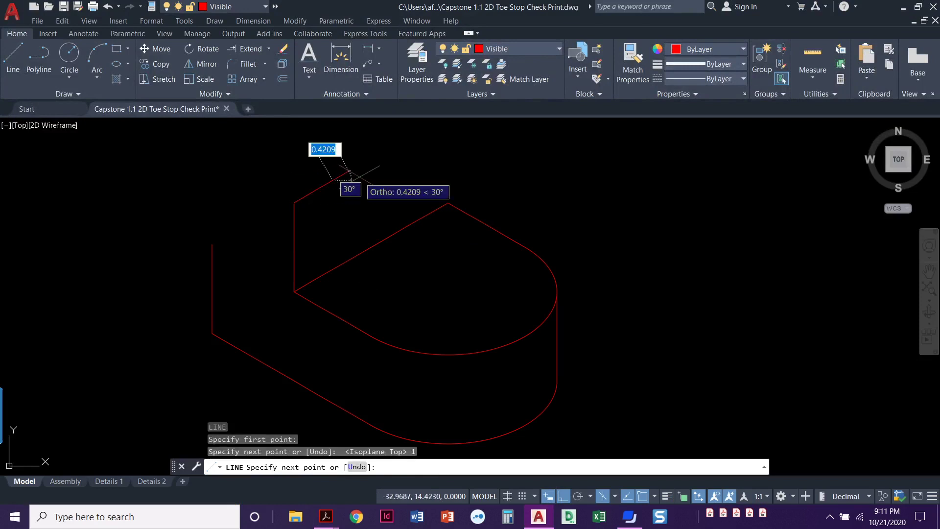
pyautogui.press('F5')
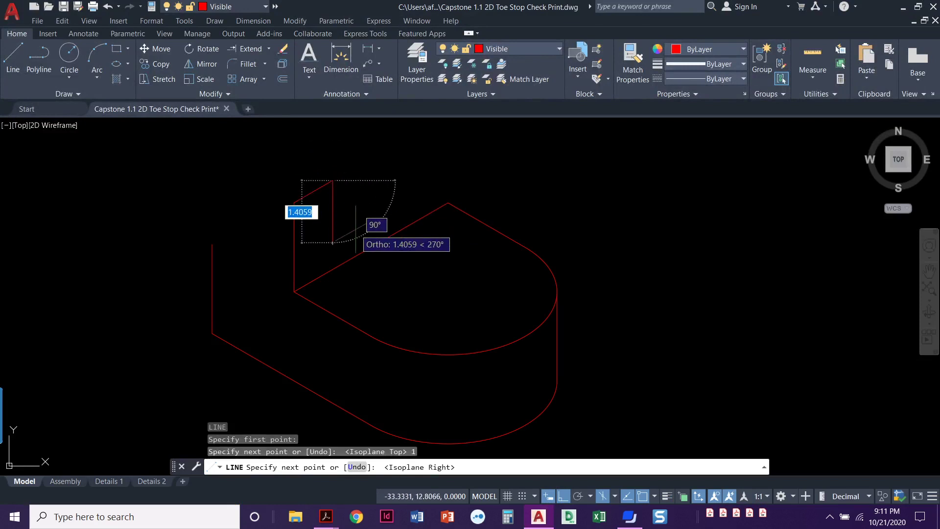
pyautogui.write('.58')
pyautogui.press('Return')
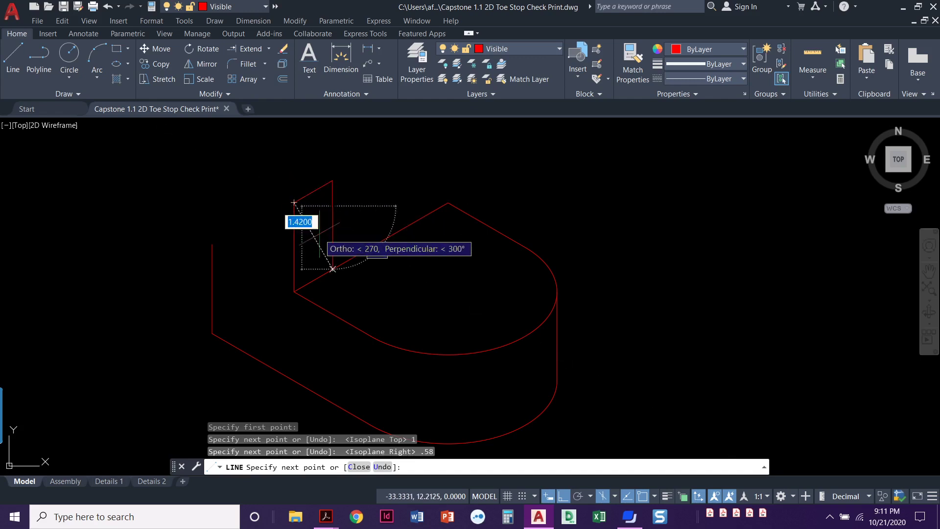
pyautogui.write('c')
pyautogui.press('Return')
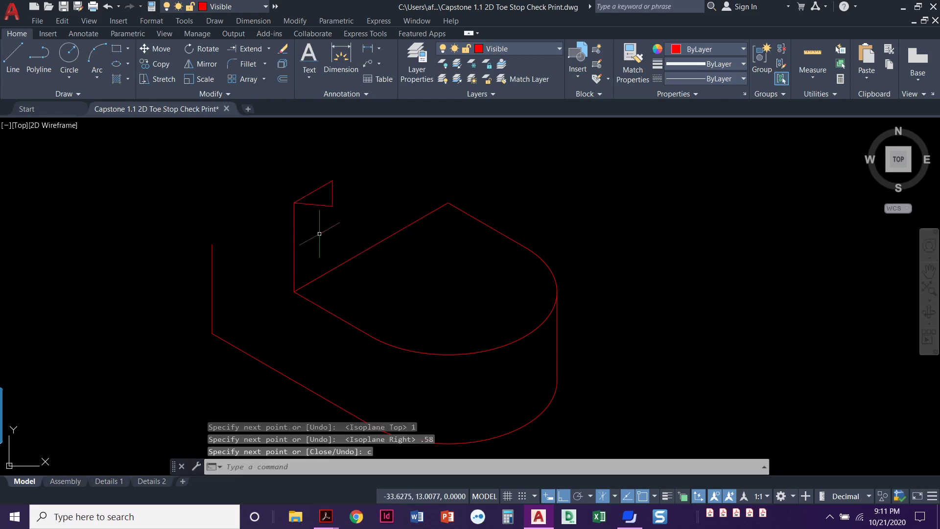
# Step: Erase the small triangle's slanted and vertical lines
pyautogui.click(337, 187)
pyautogui.click(327, 175)
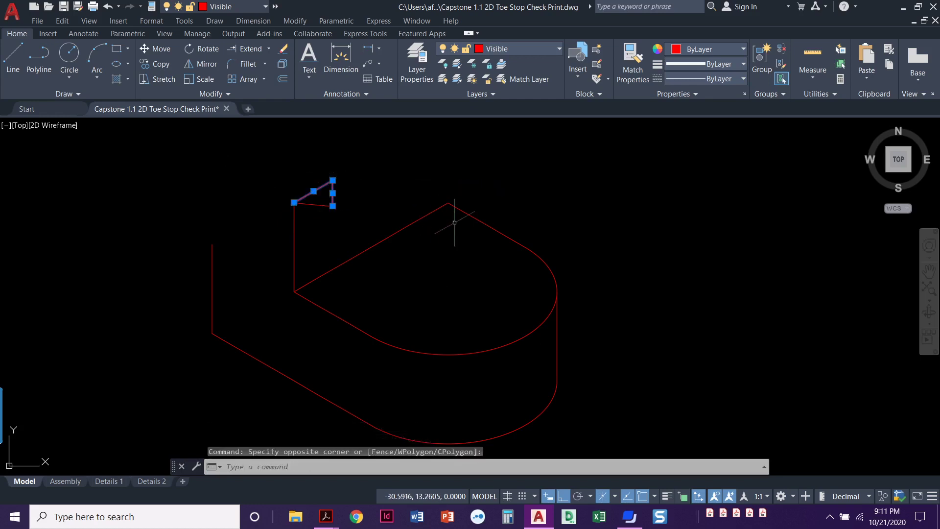
pyautogui.press('Delete')
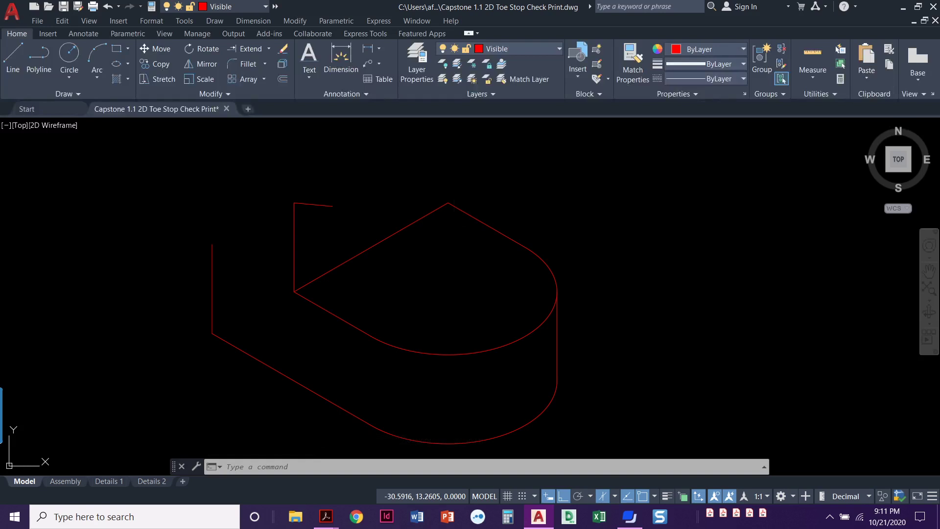
# Step: Draw lines from the back corner apex: 2 up, 1 sloped, .58 down, then close
pyautogui.write('l')
pyautogui.press('Return')
pyautogui.click(448, 203)
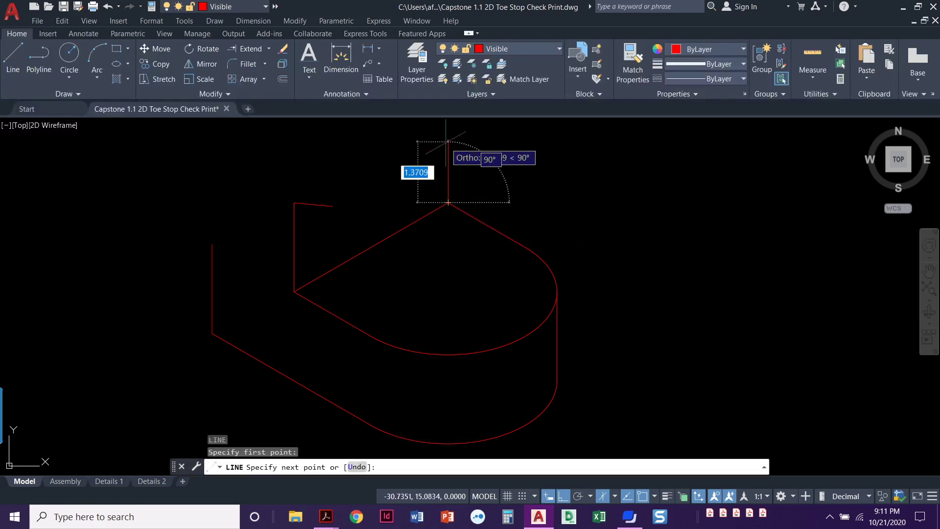
pyautogui.write('2')
pyautogui.press('Return')
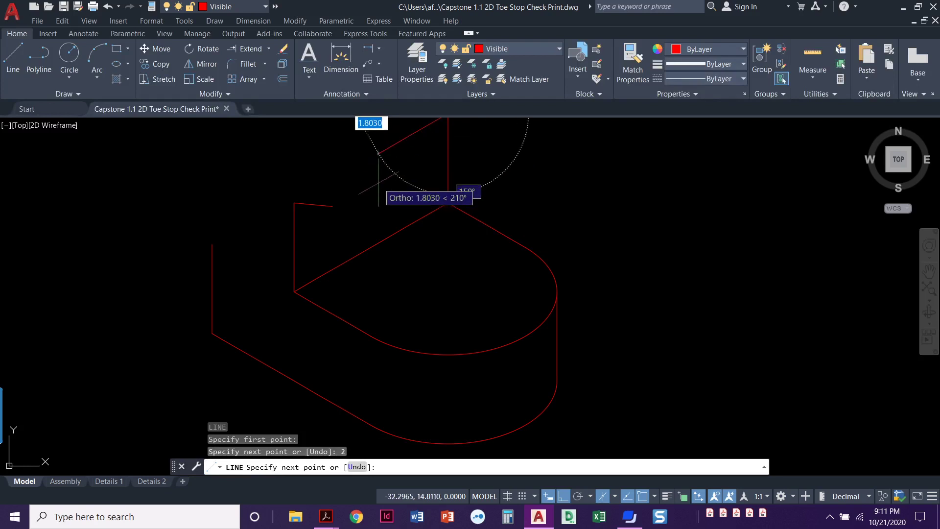
pyautogui.write('1')
pyautogui.press('Return')
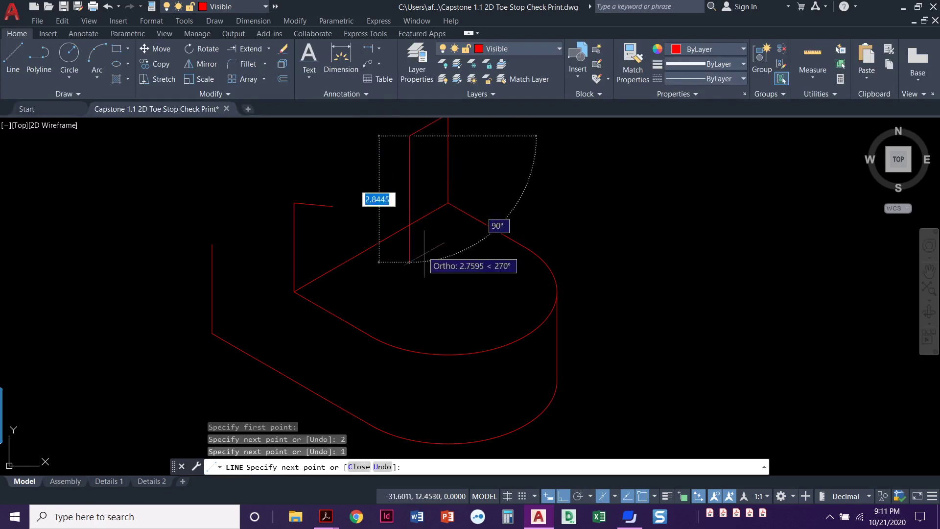
pyautogui.write('.58')
pyautogui.press('Return')
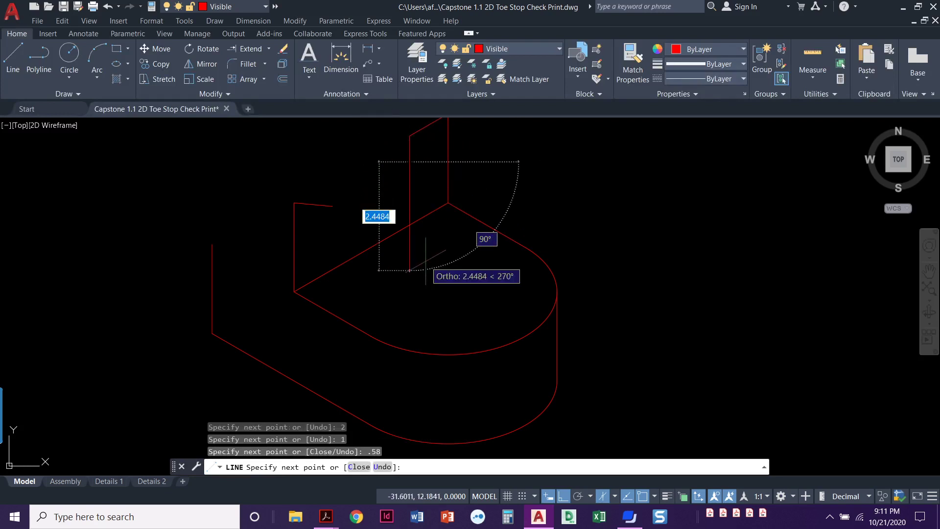
pyautogui.moveTo(431, 231); pyautogui.dragTo(409, 325, button='middle')
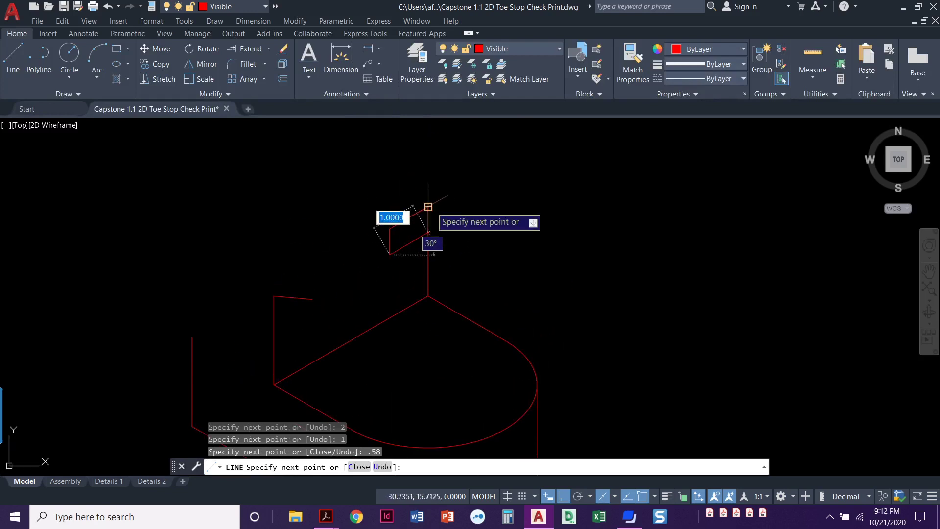
pyautogui.click(428, 206)
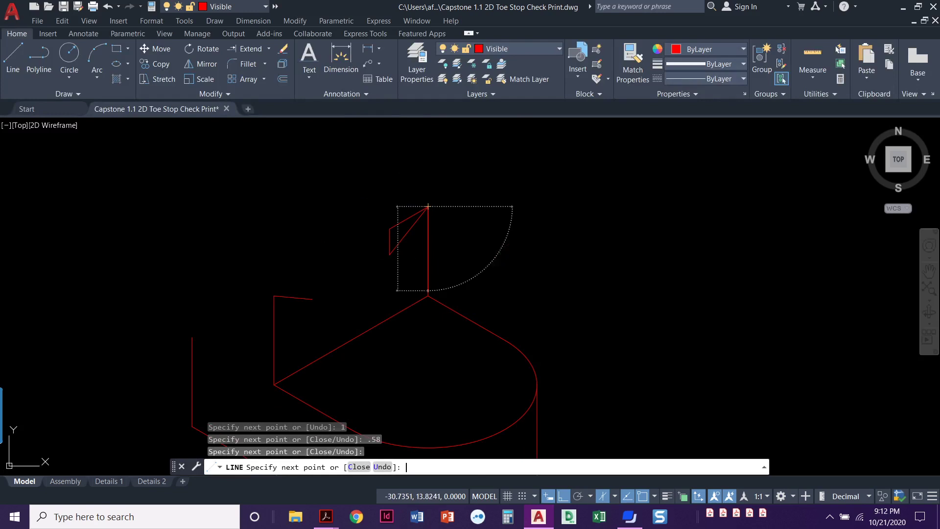
pyautogui.press('Return')
# Step: Erase the two extra segments with a selection window
pyautogui.scroll(2, 450, 237)
pyautogui.click(364, 228)
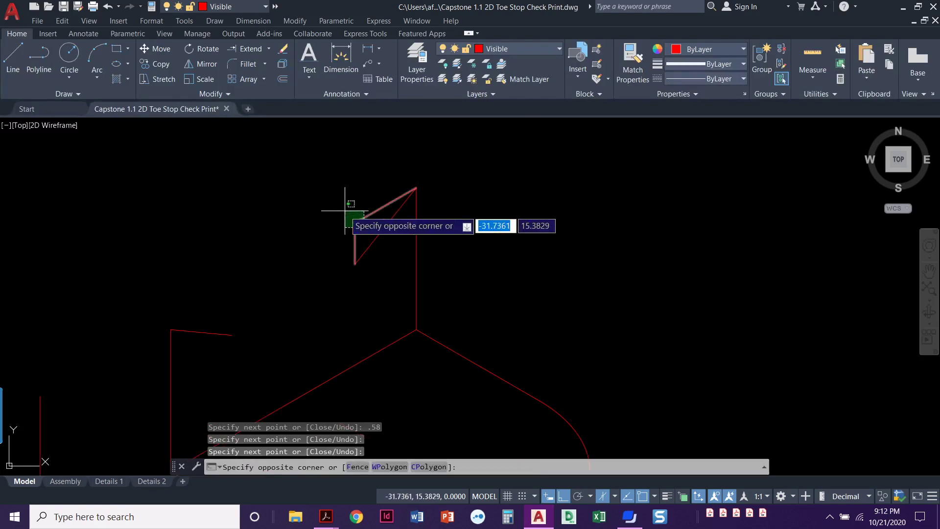
pyautogui.click(345, 204)
pyautogui.press('Delete')
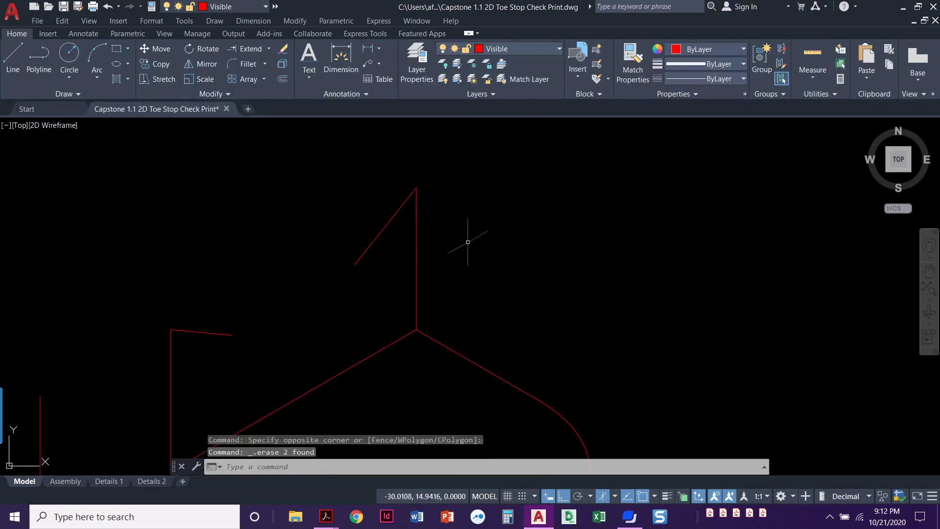
pyautogui.scroll(-2, 467, 242)
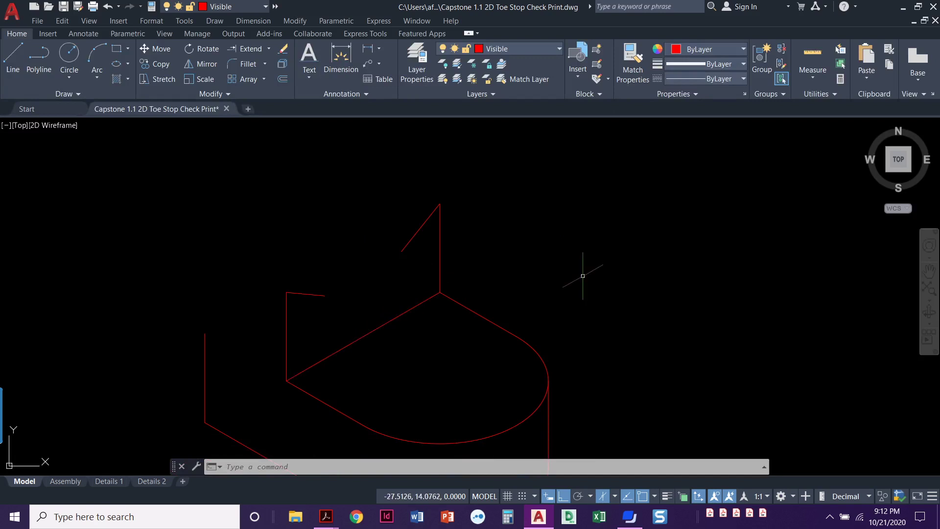
pyautogui.click(326, 517)
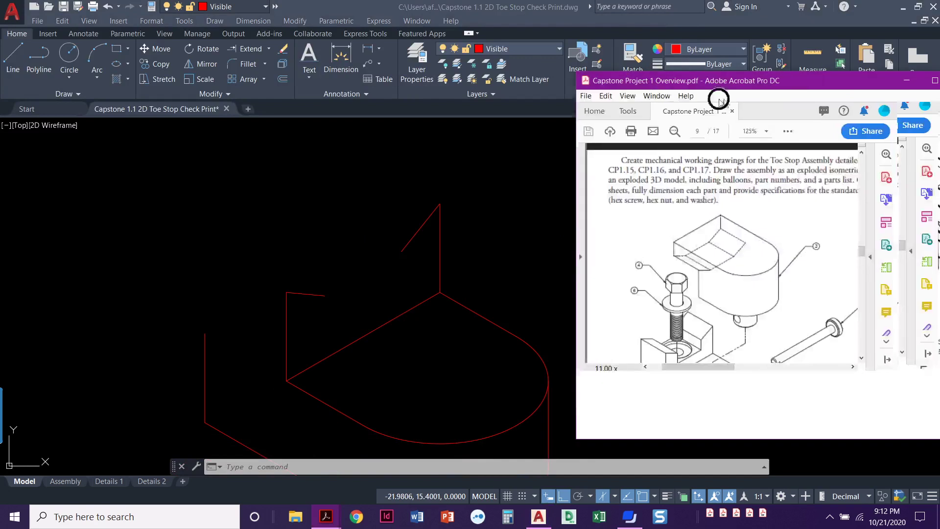
pyautogui.moveTo(779, 79); pyautogui.dragTo(494, 3)
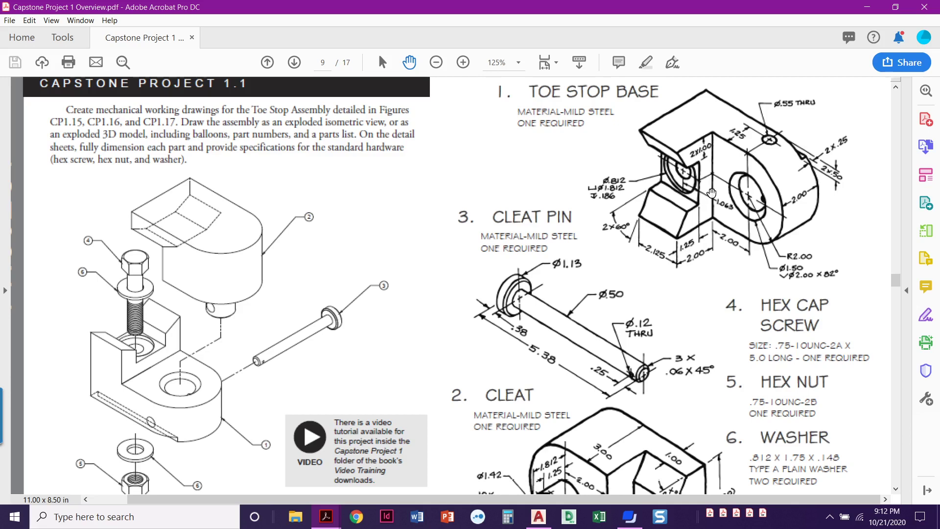
pyautogui.click(867, 7)
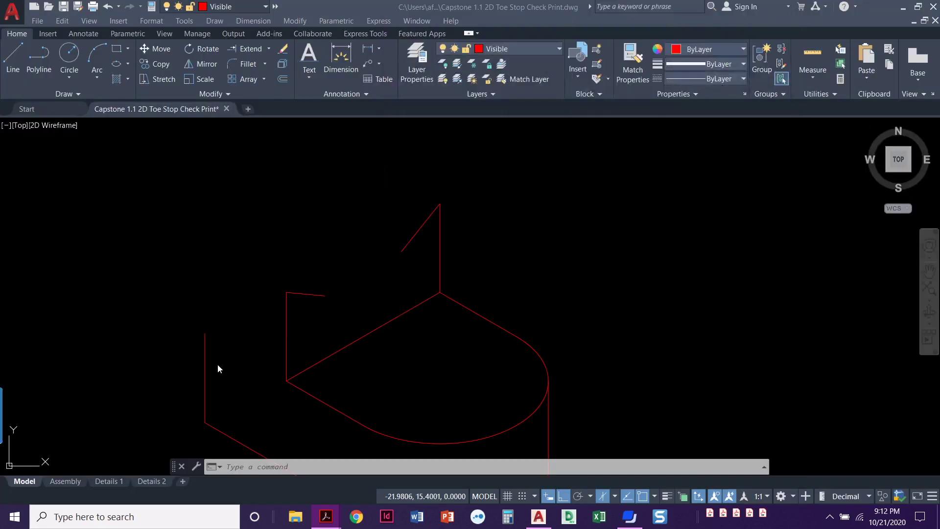
# Step: Copy the long diagonal edge 0.75 units upward
pyautogui.click(390, 350)
pyautogui.press('Escape')
pyautogui.press('Escape')
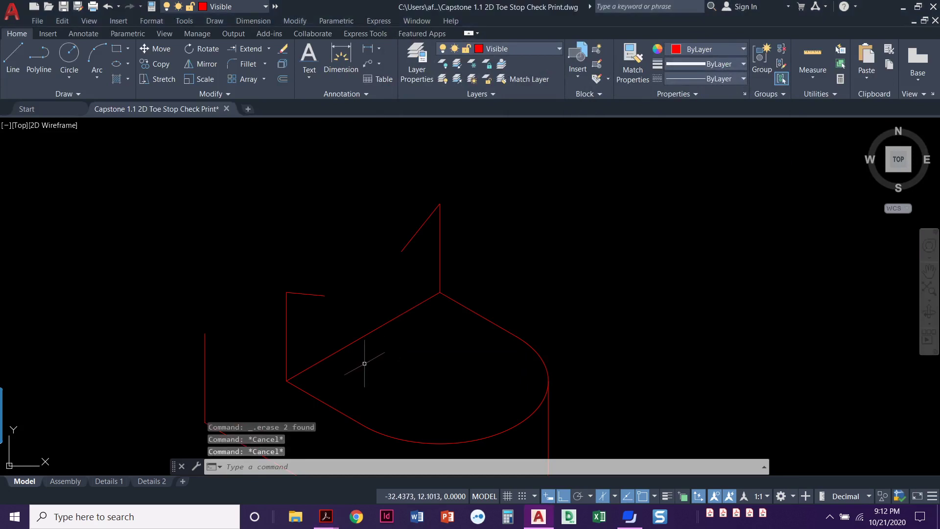
pyautogui.click(153, 65)
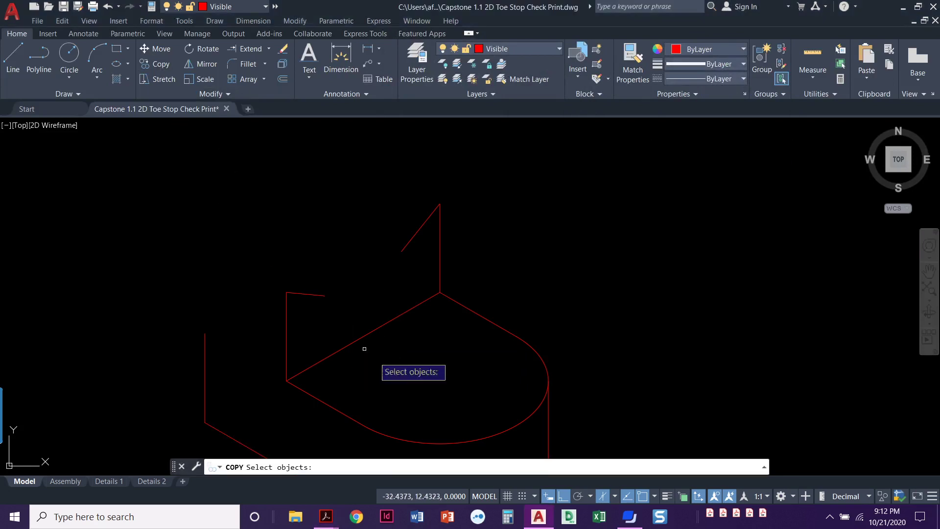
pyautogui.click(378, 328)
pyautogui.press('Return')
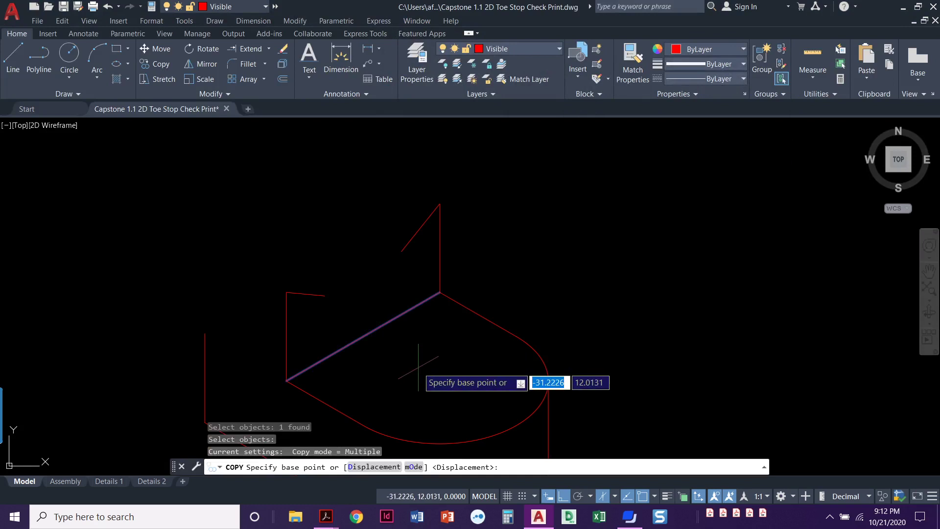
pyautogui.click(418, 361)
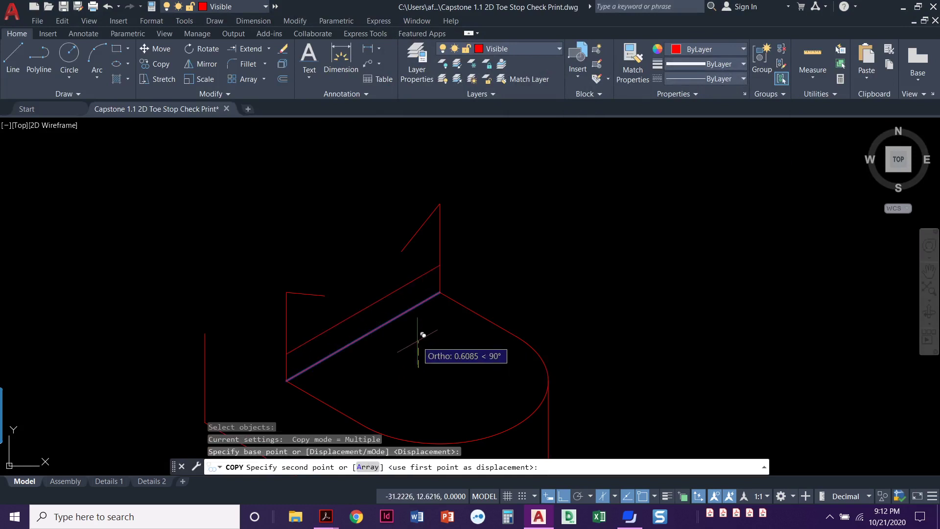
pyautogui.write('.75')
pyautogui.press('Return')
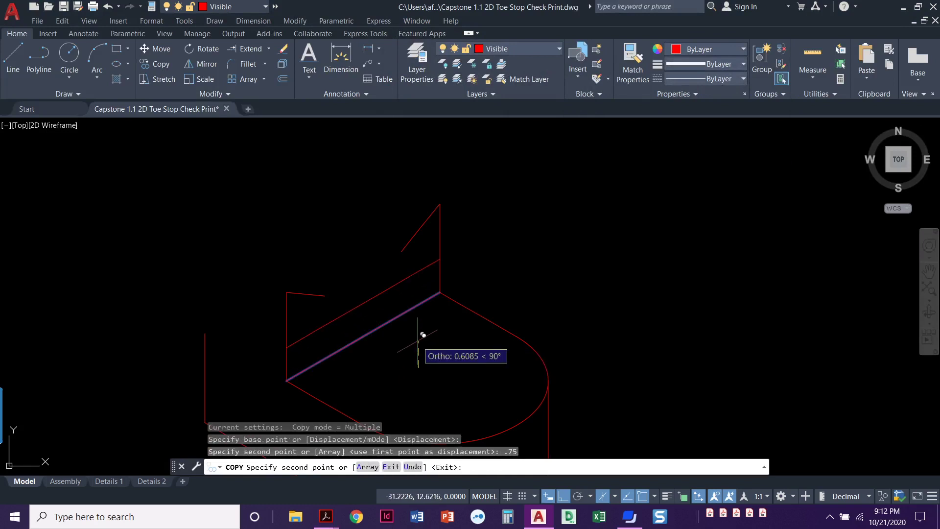
pyautogui.press('Escape')
pyautogui.press('Escape')
pyautogui.press('Escape')
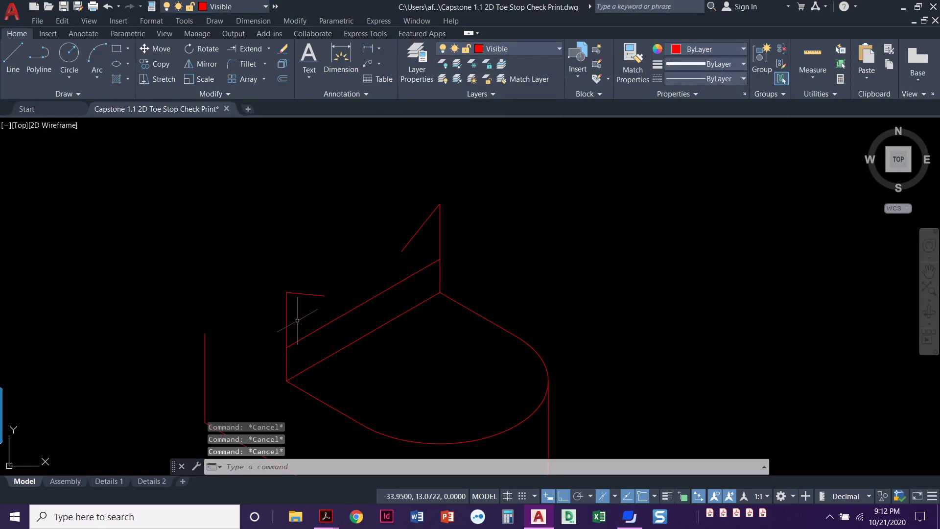
# Step: Draw a vertical line from the short top-left edge's end down to the new diagonal
pyautogui.write('l')
pyautogui.press('Return')
pyautogui.click(324, 296)
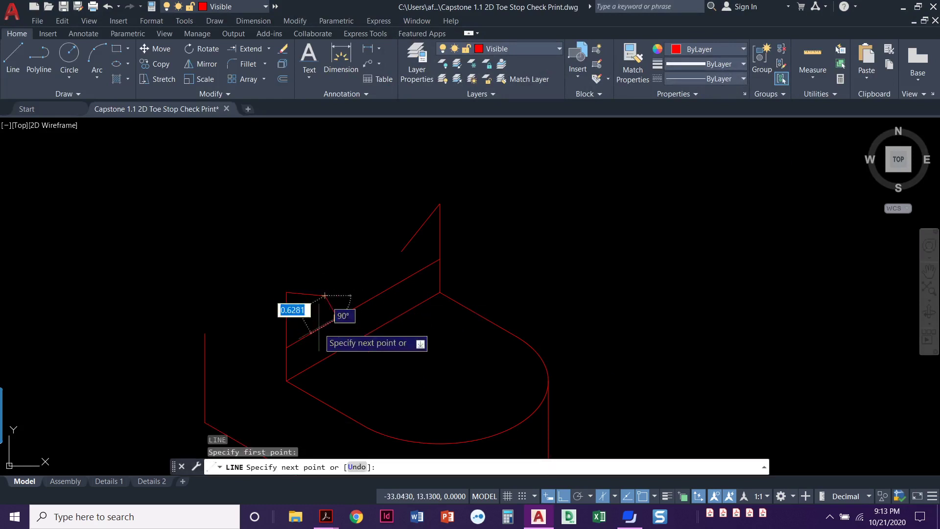
pyautogui.scroll(2, 321, 337)
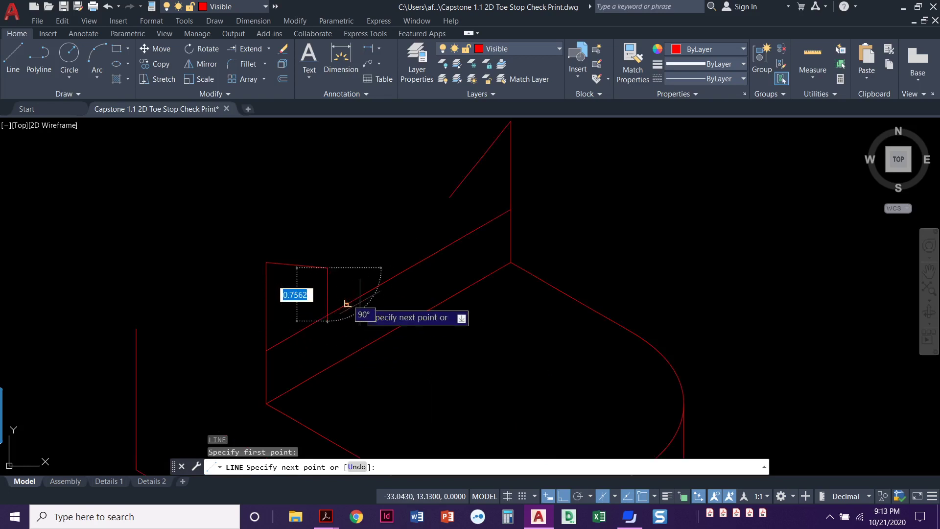
pyautogui.click(313, 345)
pyautogui.press('Return')
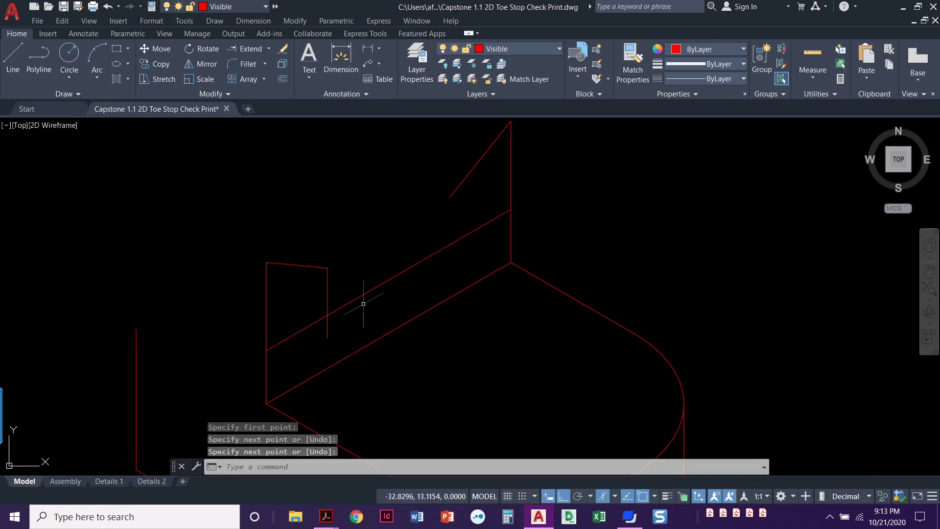
# Step: Copy the tall vertical back edge to the sloped line's lower end
pyautogui.click(152, 64)
pyautogui.moveTo(499, 200); pyautogui.dragTo(492, 237, button='middle')
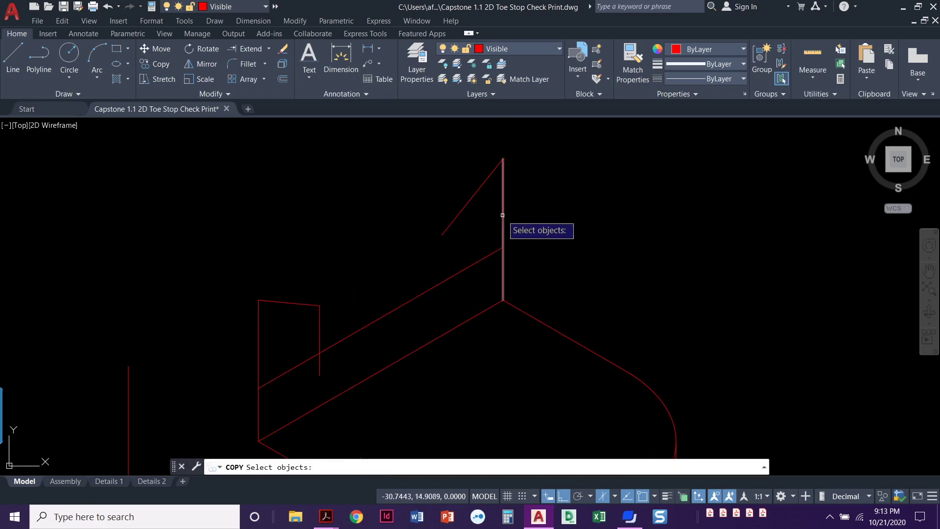
pyautogui.click(503, 225)
pyautogui.press('Return')
pyautogui.click(503, 159)
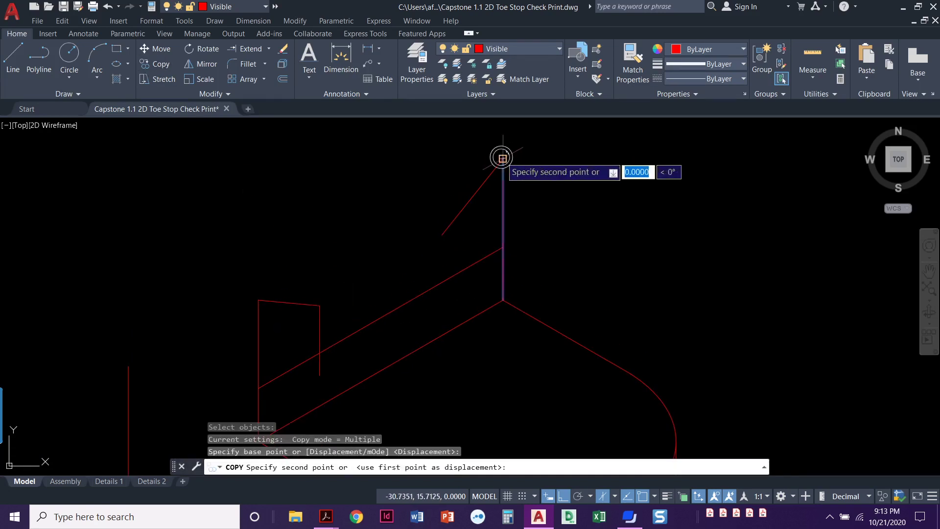
pyautogui.click(442, 235)
pyautogui.press('Escape')
pyautogui.press('Escape')
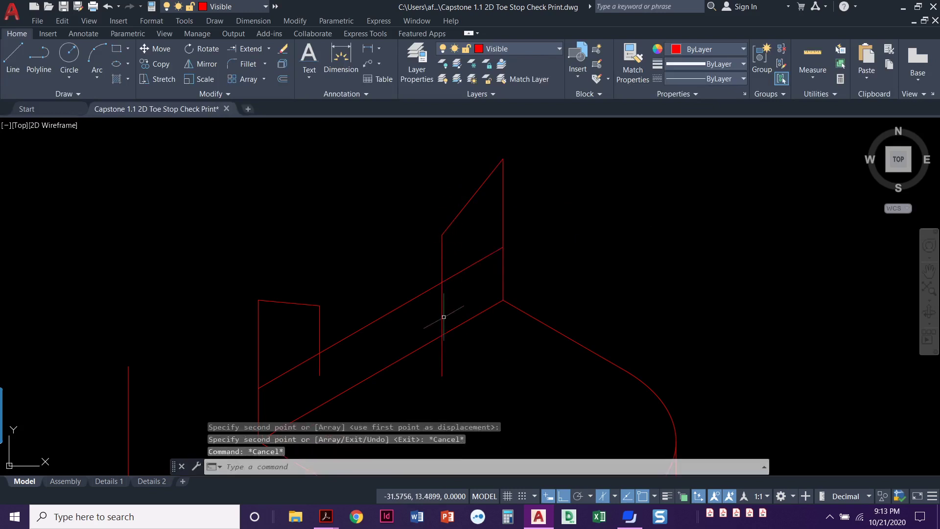
pyautogui.moveTo(440, 314); pyautogui.dragTo(451, 274, button='middle')
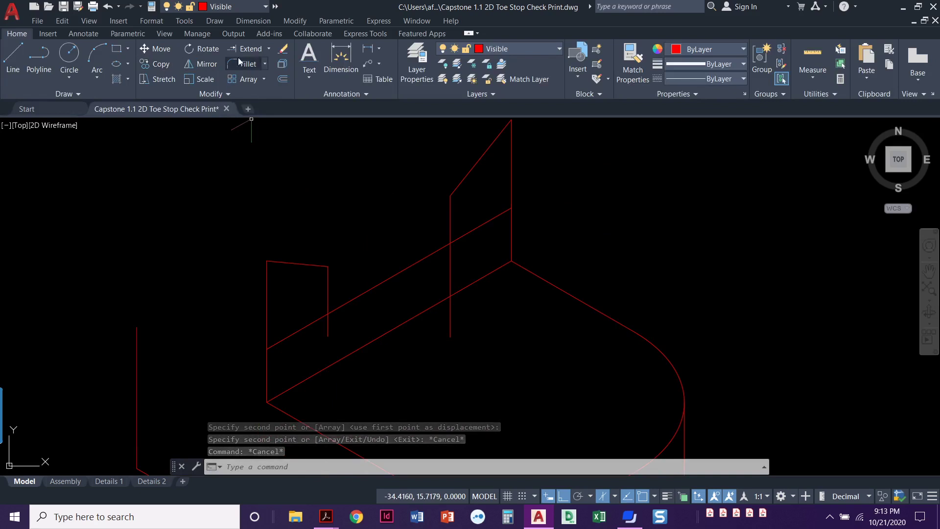
pyautogui.click(269, 48)
pyautogui.click(257, 69)
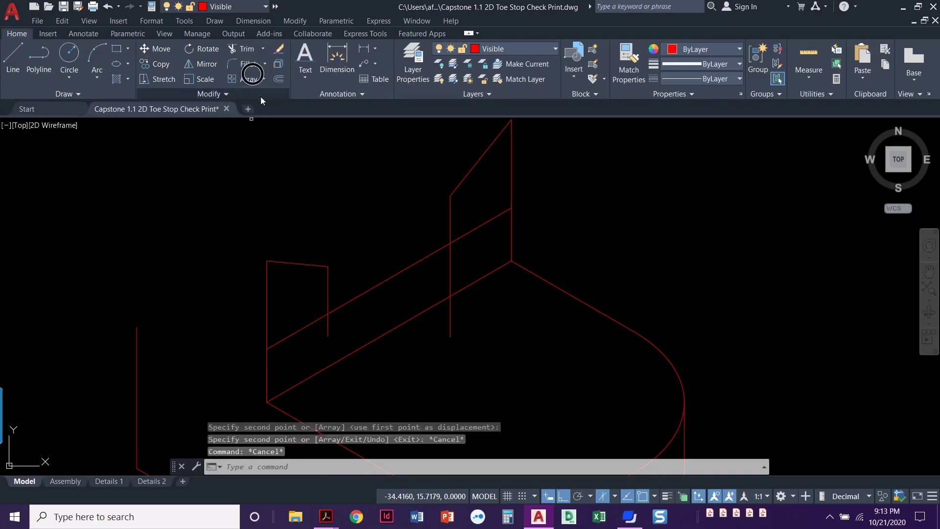
pyautogui.click(292, 333)
pyautogui.click(327, 330)
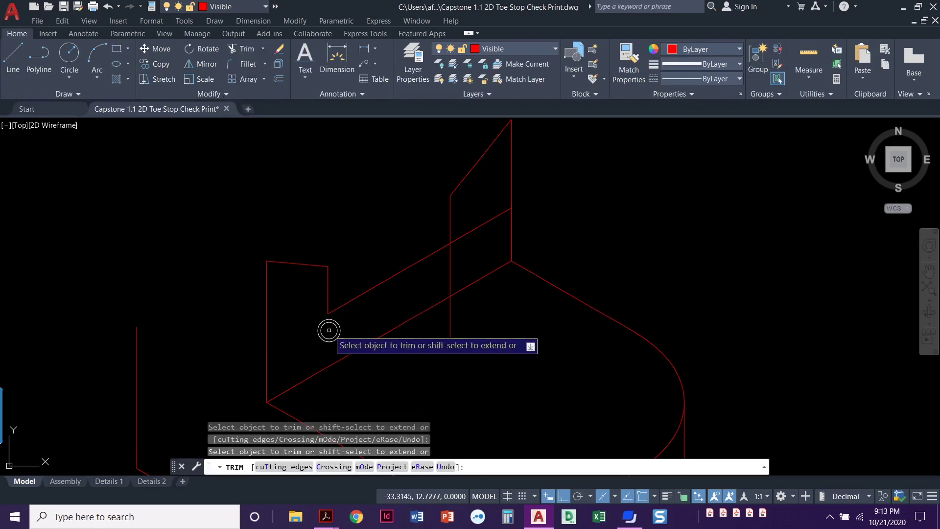
pyautogui.click(451, 329)
pyautogui.click(451, 276)
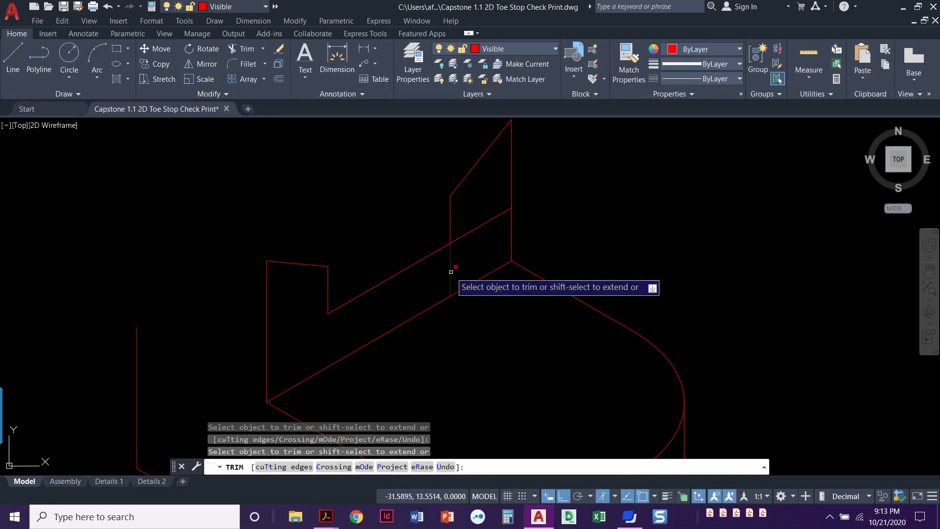
pyautogui.click(469, 232)
pyautogui.scroll(-2, 482, 343)
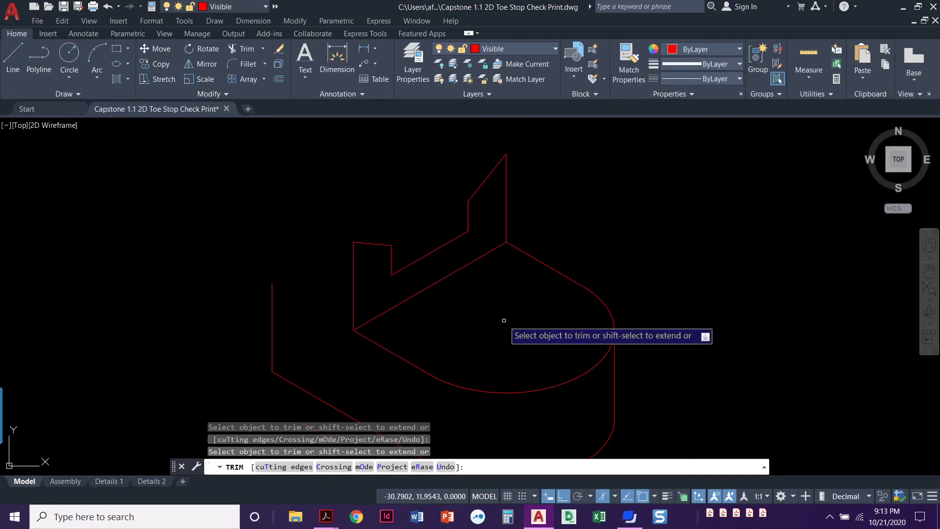
pyautogui.press('Return')
pyautogui.press('Escape')
pyautogui.press('Escape')
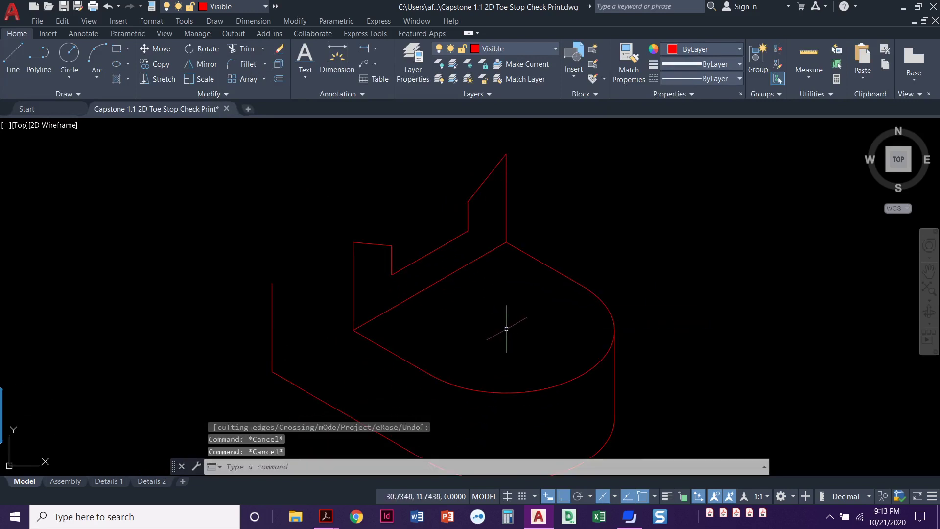
pyautogui.moveTo(450, 333); pyautogui.dragTo(457, 337, button='middle')
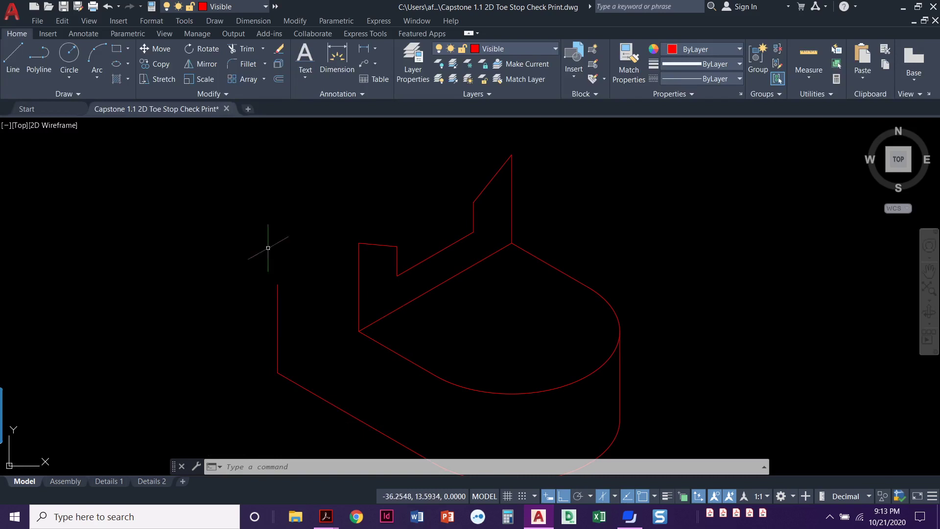
# Step: Draw a 2.125 receding edge on the left isoplane from the back edge's top
pyautogui.click(13, 55)
pyautogui.moveTo(414, 284); pyautogui.dragTo(420, 340, button='middle')
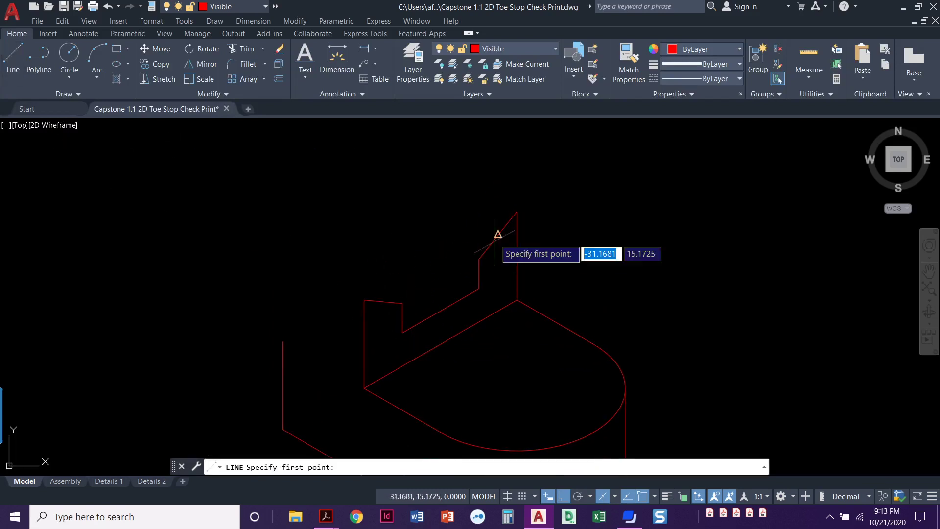
pyautogui.click(517, 212)
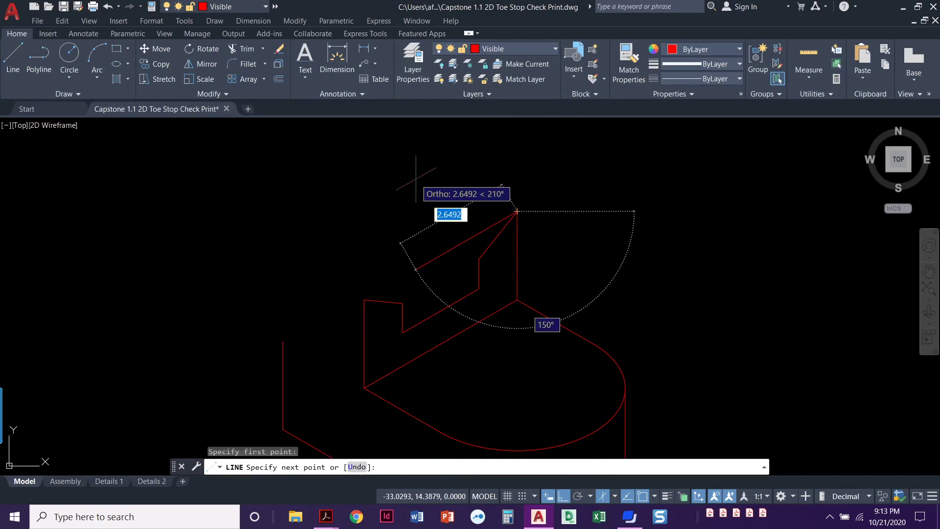
pyautogui.press('F5')
pyautogui.write('25')
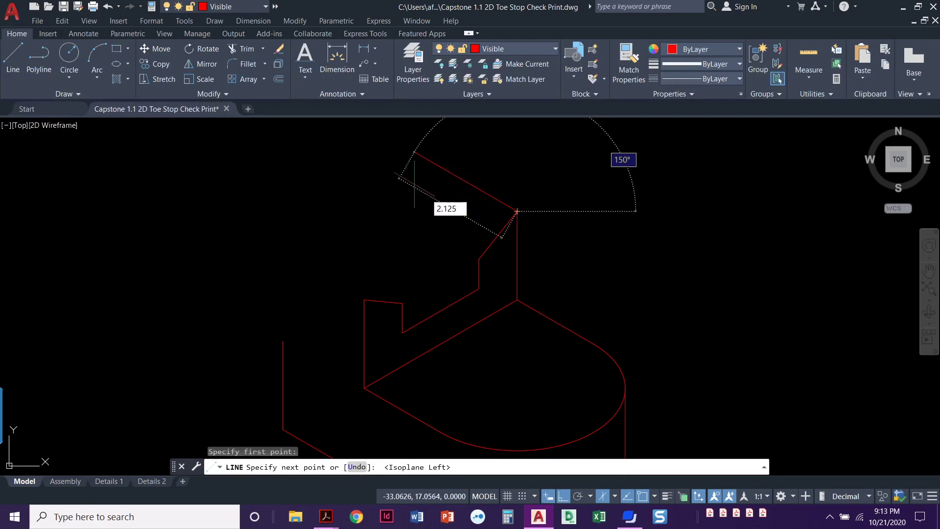
pyautogui.press('Return')
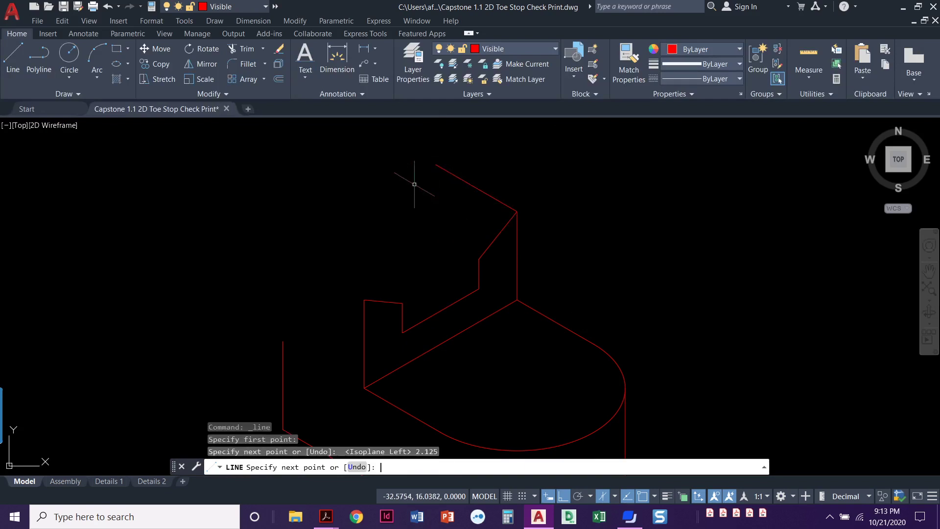
pyautogui.moveTo(419, 193); pyautogui.dragTo(425, 180, button='middle')
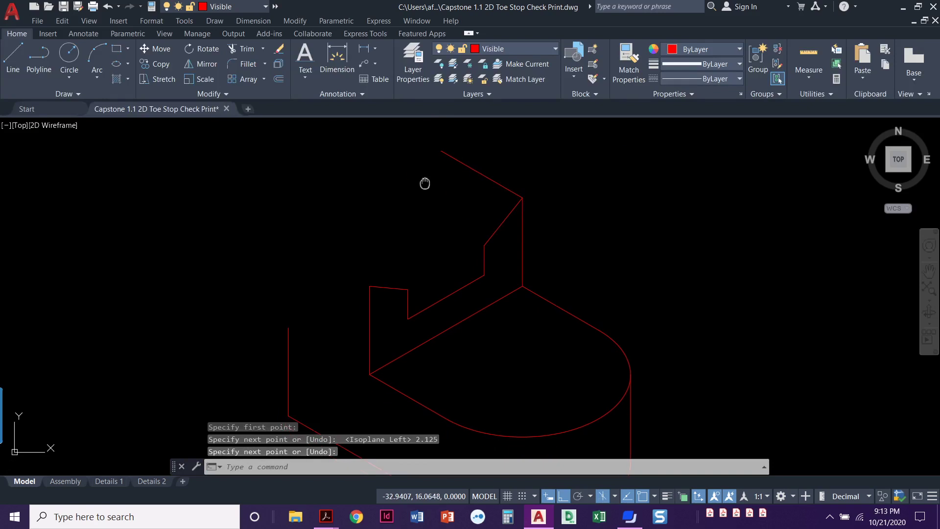
# Step: Copy the new receding edge to the upper step corner, the back edge and the lower step corners
pyautogui.click(156, 63)
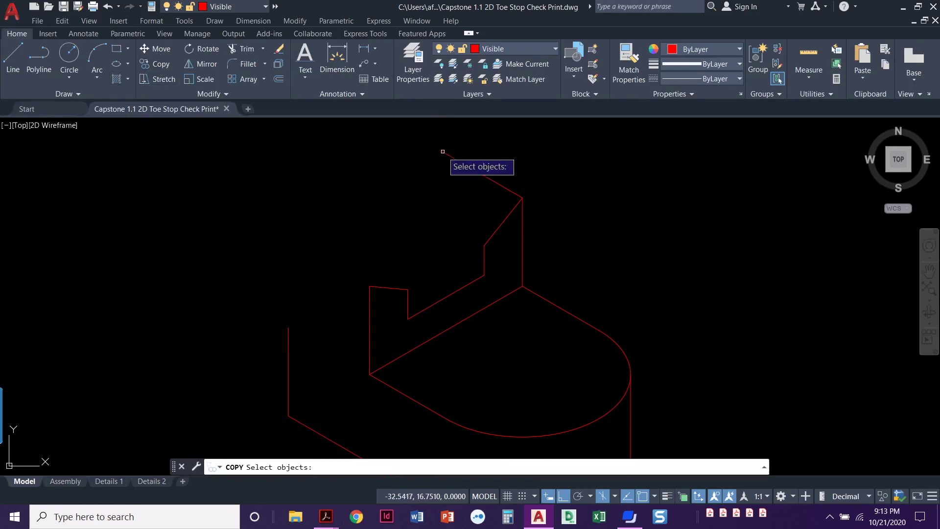
pyautogui.click(471, 168)
pyautogui.press('Return')
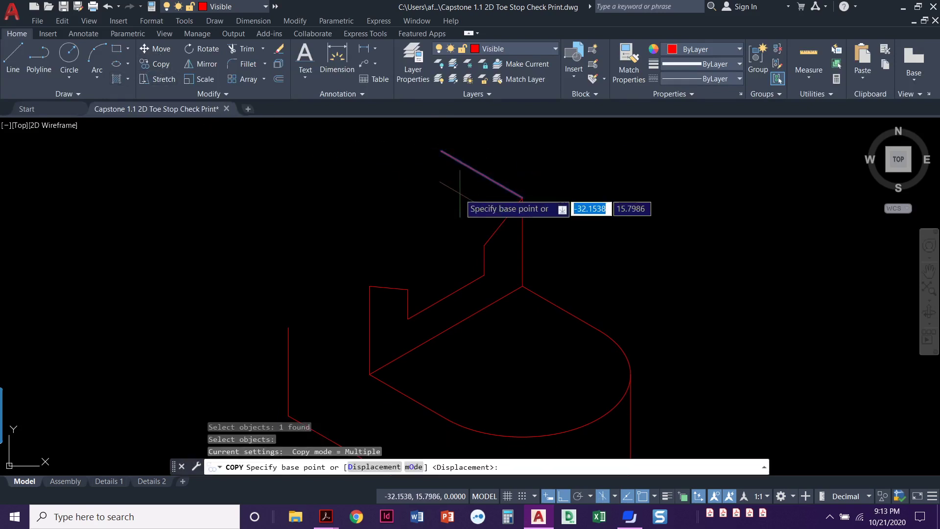
pyautogui.click(522, 197)
pyautogui.click(484, 245)
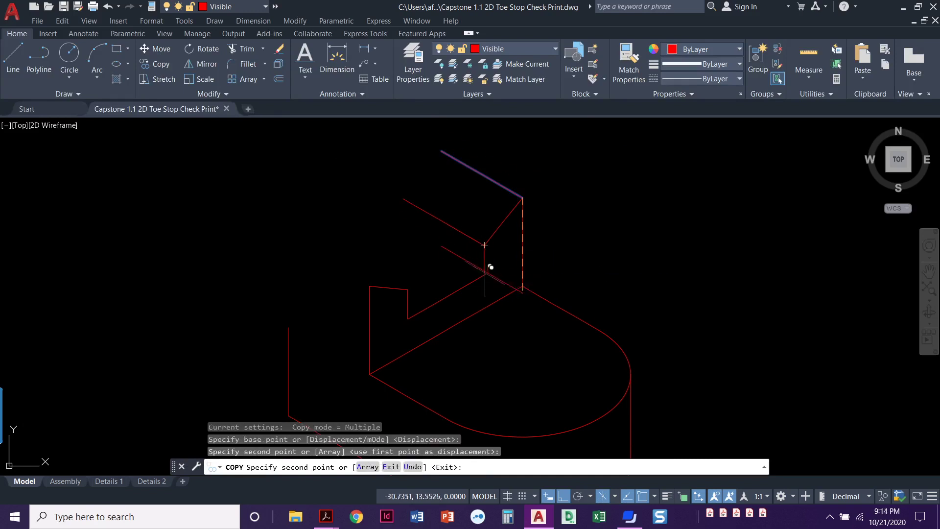
pyautogui.click(484, 274)
pyautogui.click(407, 290)
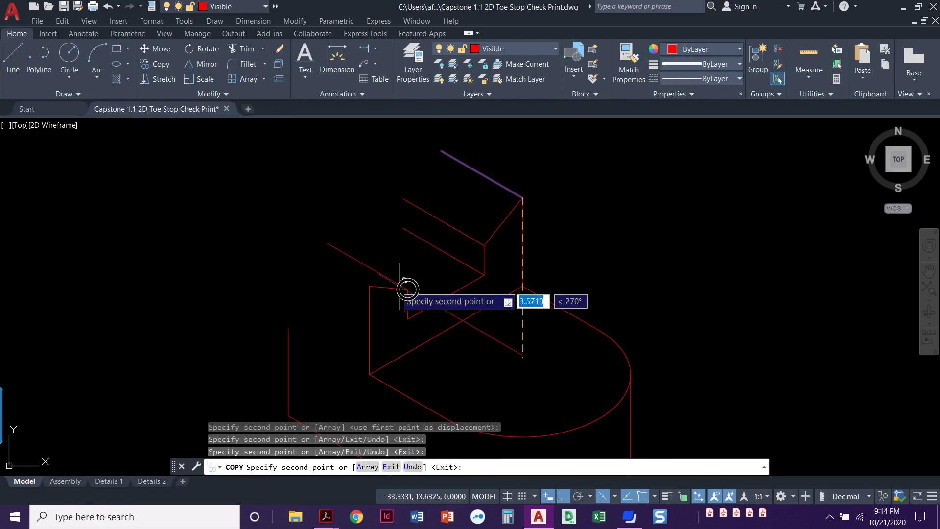
pyautogui.write('4')
pyautogui.press('Return')
pyautogui.click(370, 286)
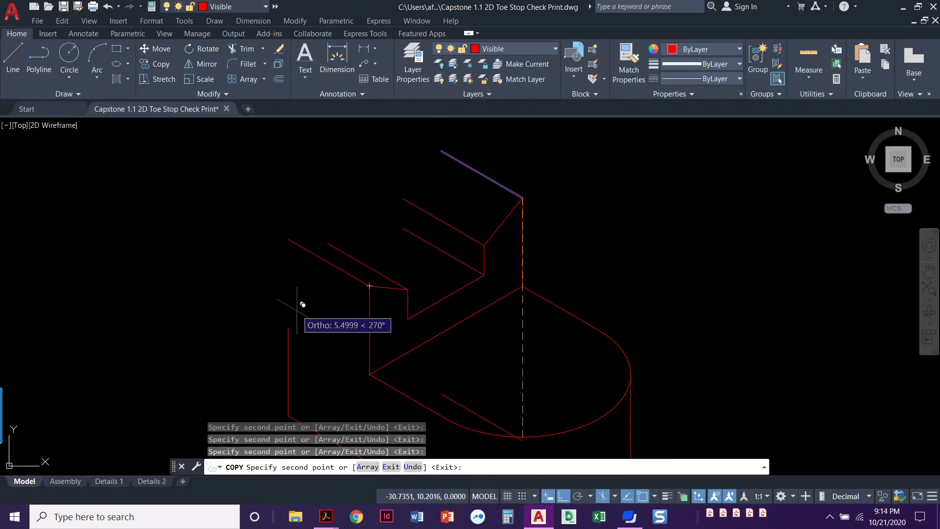
pyautogui.press('Escape')
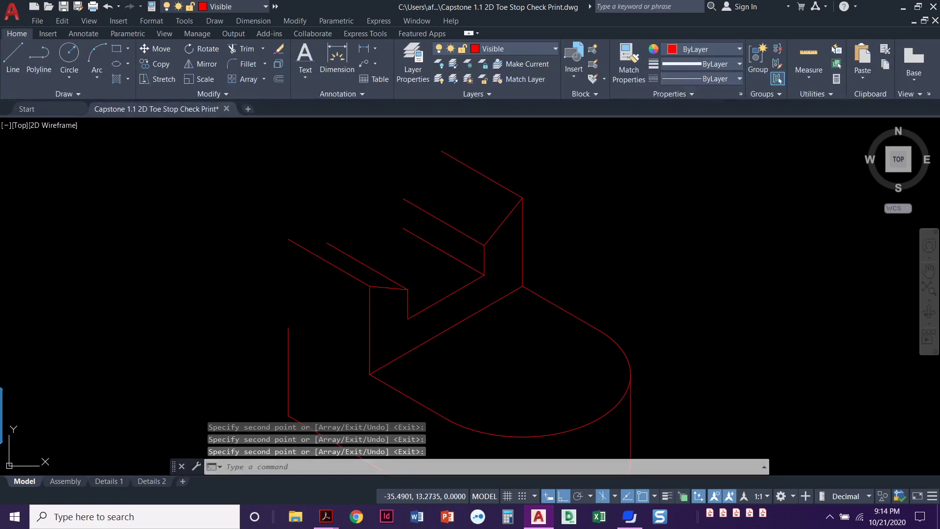
# Step: Copy the upper step's short sloped edge across to close the top face
pyautogui.click(156, 67)
pyautogui.click(505, 222)
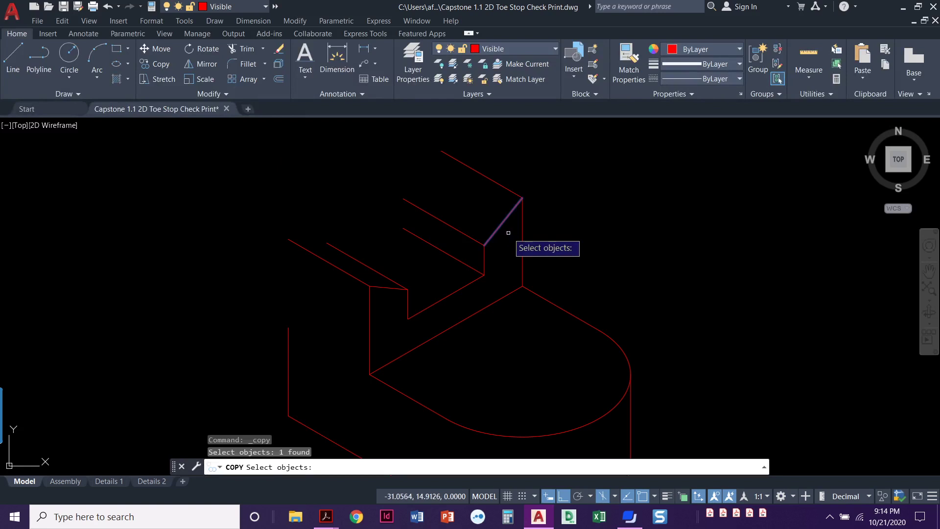
pyautogui.press('Return')
pyautogui.click(522, 198)
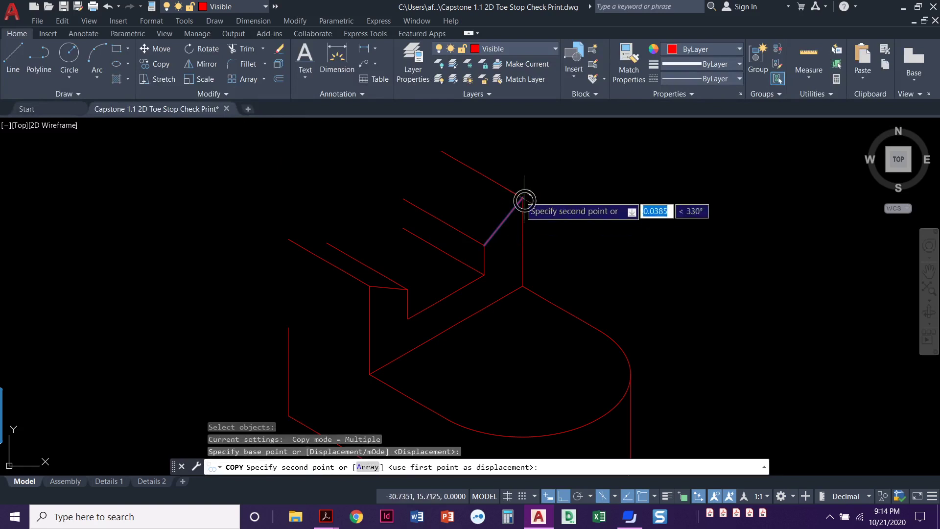
pyautogui.click(442, 151)
pyautogui.press('Return')
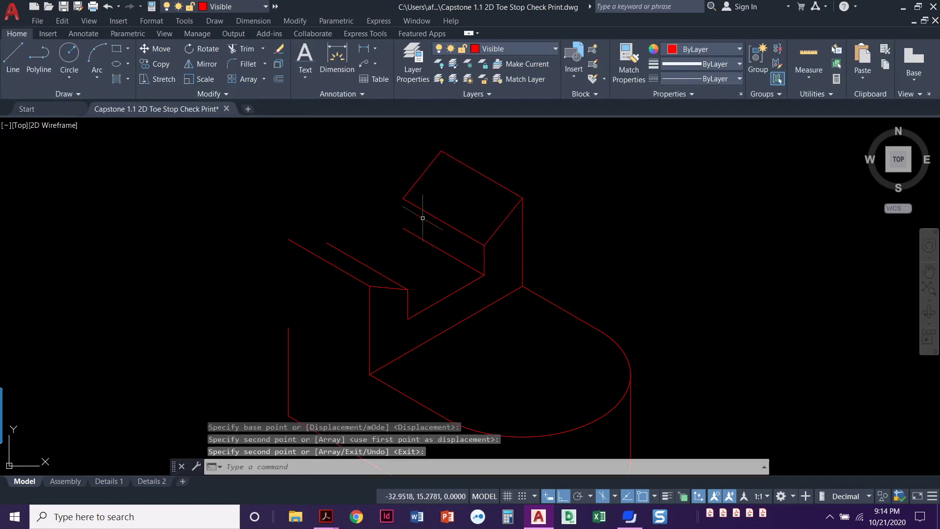
# Step: Copy the short vertical step edge from its top end
pyautogui.press('Return')
pyautogui.click(484, 259)
pyautogui.press('Return')
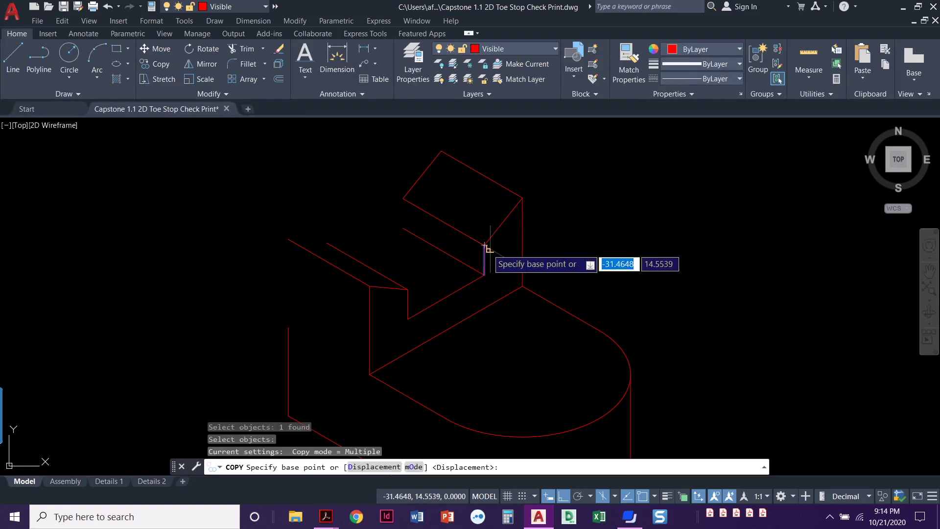
pyautogui.click(485, 245)
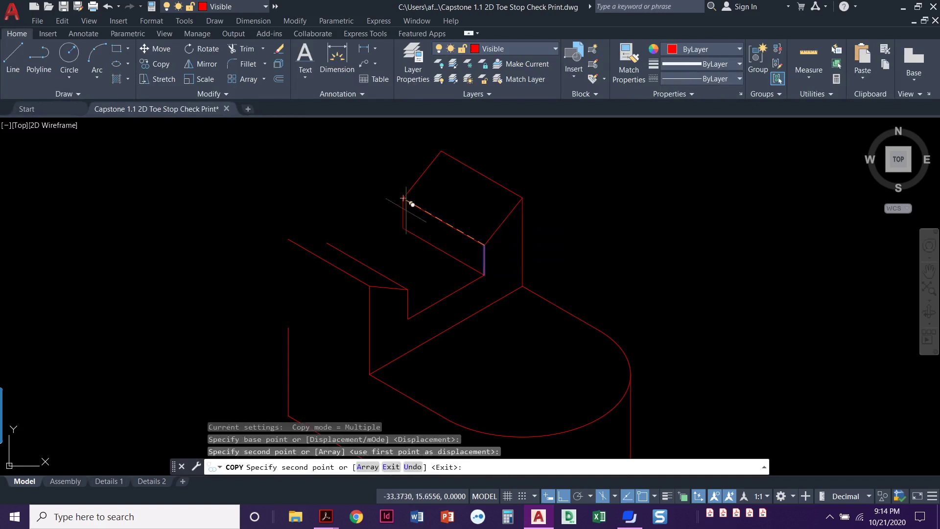
pyautogui.press('Return')
pyautogui.moveTo(410, 248); pyautogui.dragTo(426, 236, button='middle')
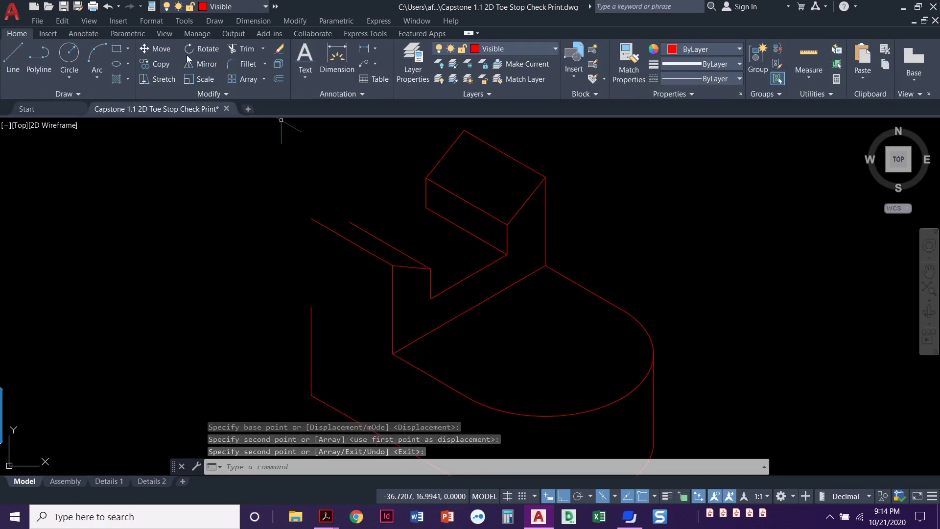
# Step: Copy the lower step's short top edge to the receding edge's far end
pyautogui.click(156, 63)
pyautogui.click(415, 268)
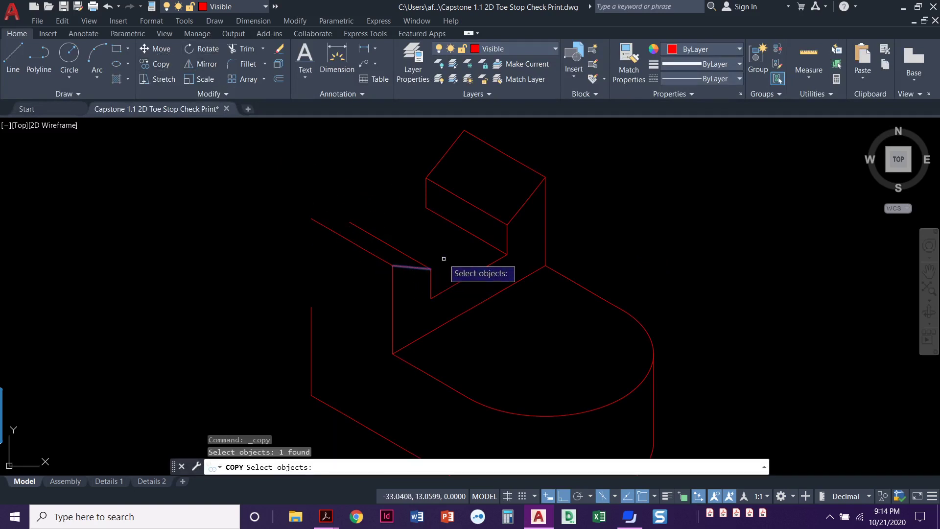
pyautogui.press('Return')
pyautogui.scroll(2, 421, 268)
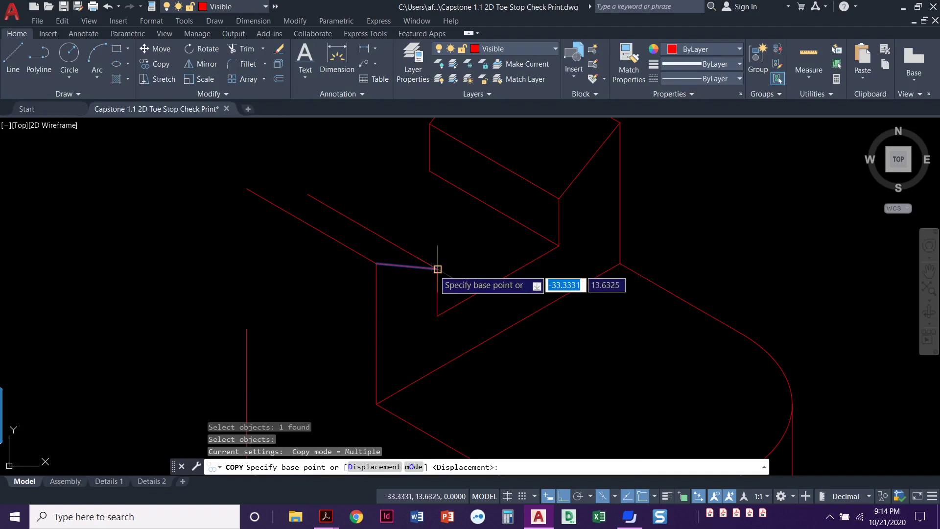
pyautogui.click(438, 269)
pyautogui.click(308, 195)
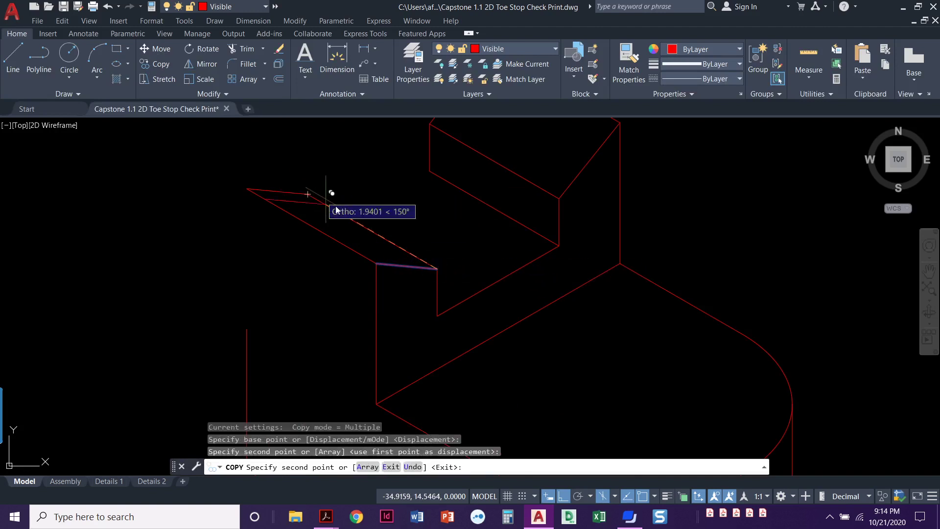
pyautogui.press('Return')
pyautogui.moveTo(389, 259); pyautogui.dragTo(348, 255, button='middle')
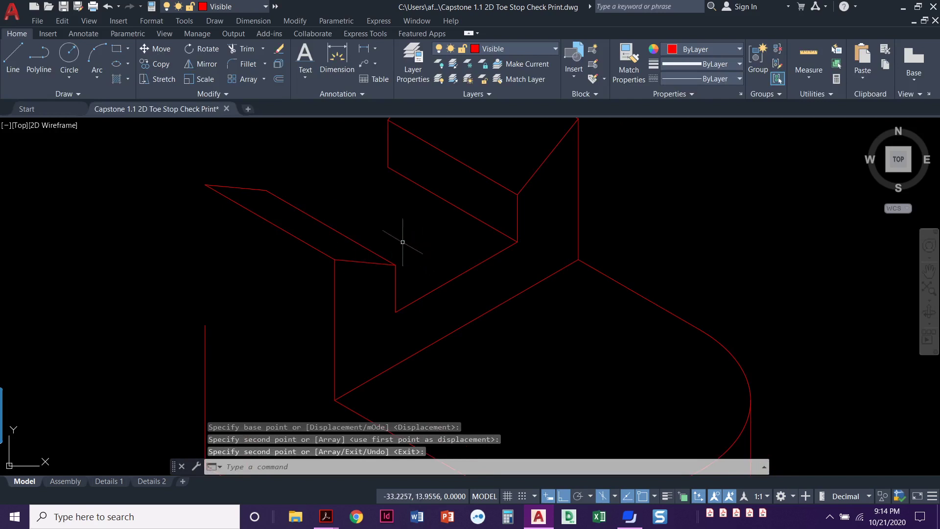
# Step: Copy the lower step's sloped edge to the step's back corner
pyautogui.click(158, 67)
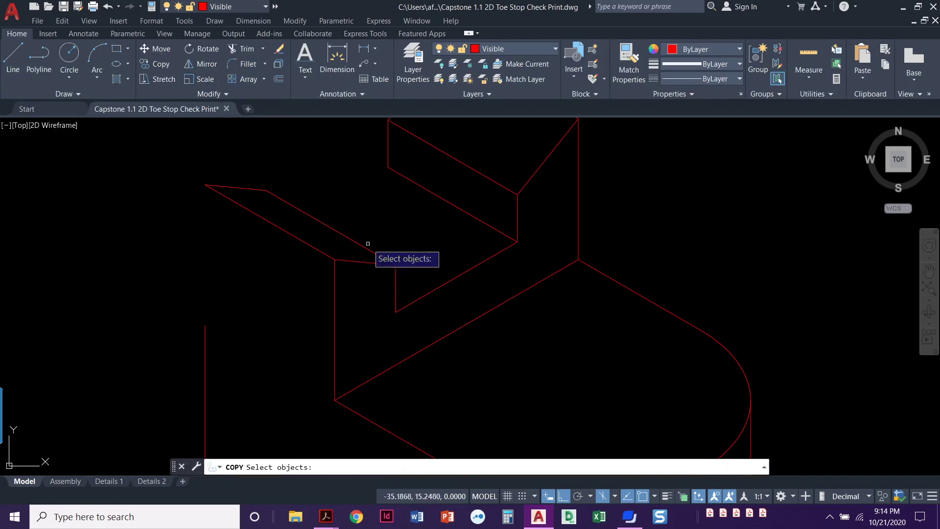
pyautogui.click(437, 284)
pyautogui.press('Return')
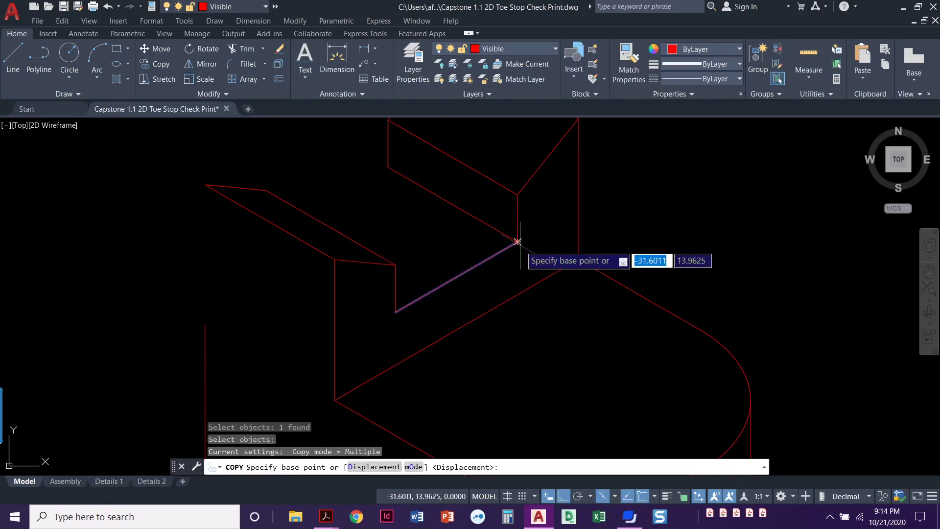
pyautogui.click(517, 242)
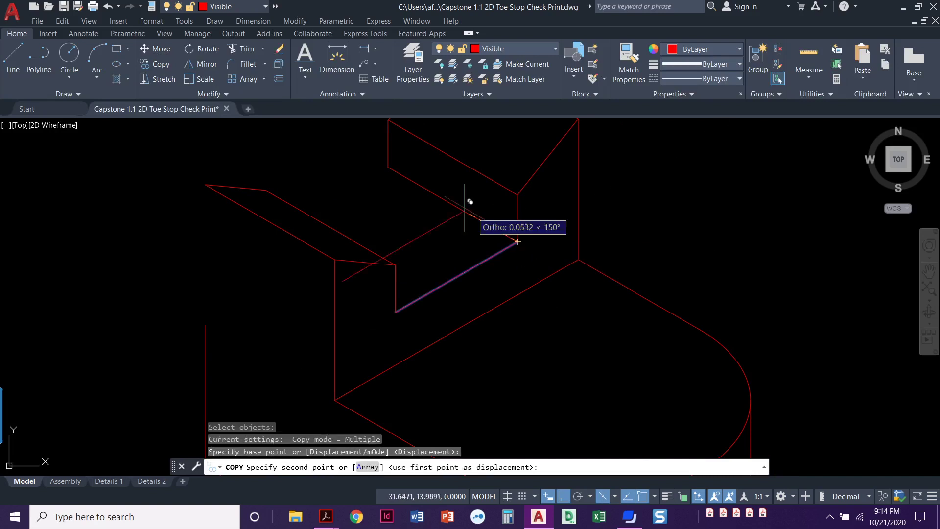
pyautogui.click(388, 167)
pyautogui.press('Escape')
pyautogui.press('Escape')
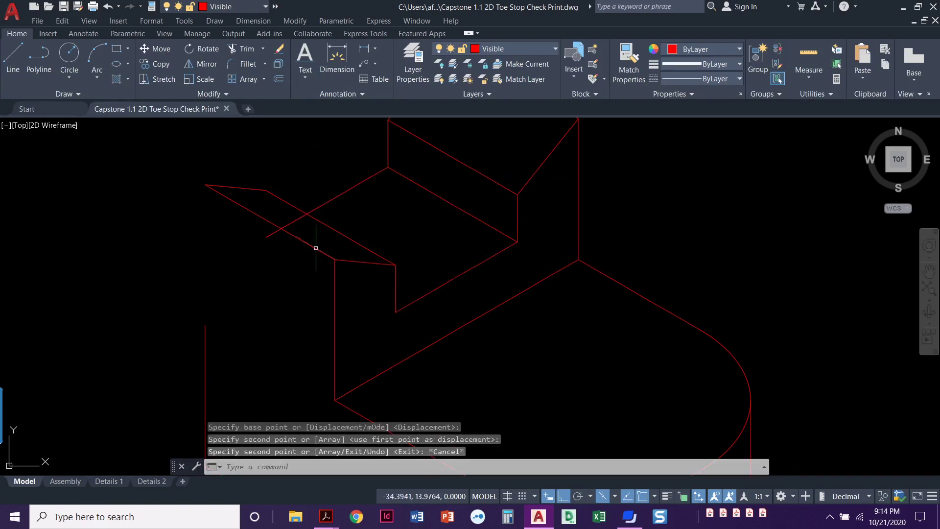
pyautogui.scroll(-3, 313, 255)
# Step: Stretch the front-left vertical edge upward by its top grip, then undo it
pyautogui.click(278, 260)
pyautogui.click(270, 252)
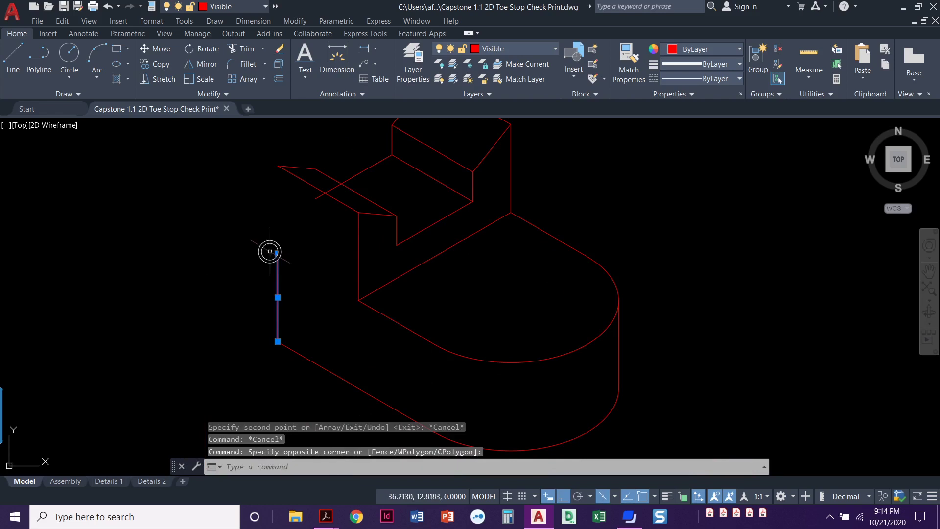
pyautogui.moveTo(277, 254)
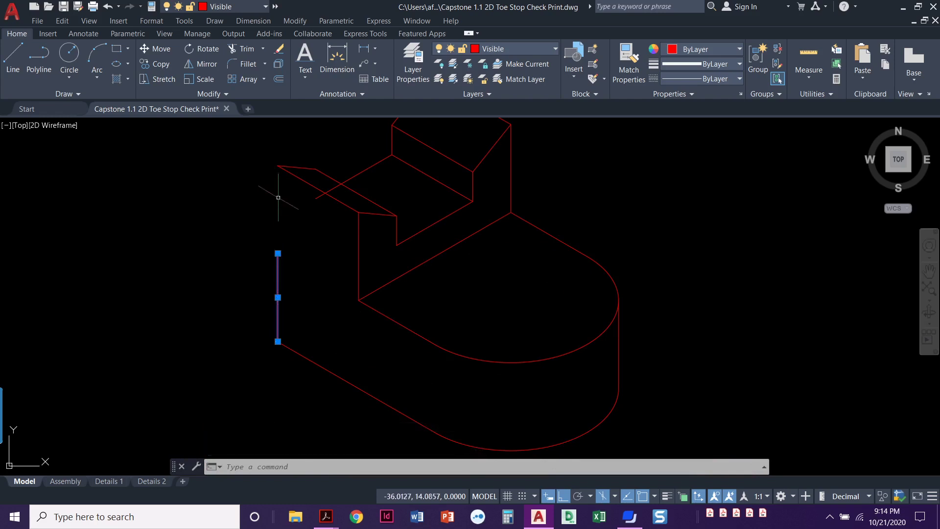
pyautogui.click(277, 253)
pyautogui.click(278, 166)
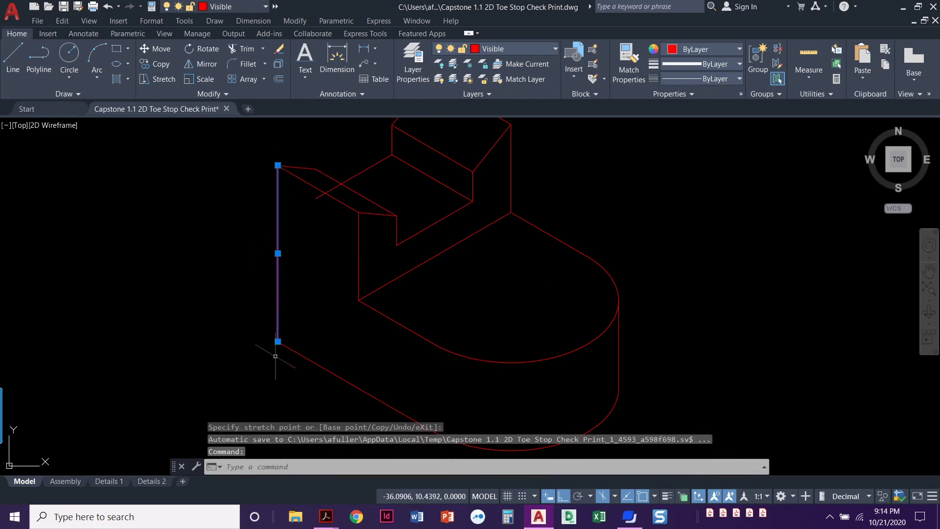
pyautogui.press('Escape')
pyautogui.press('Escape')
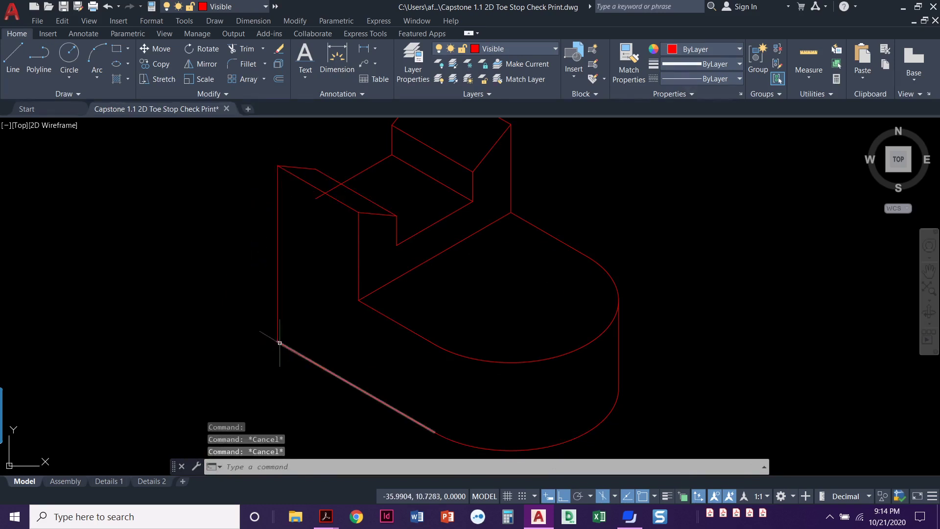
pyautogui.write('u')
pyautogui.press('Return')
# Step: Try stretching the left vertical edge by 2 units, then undo that stretch
pyautogui.click(278, 296)
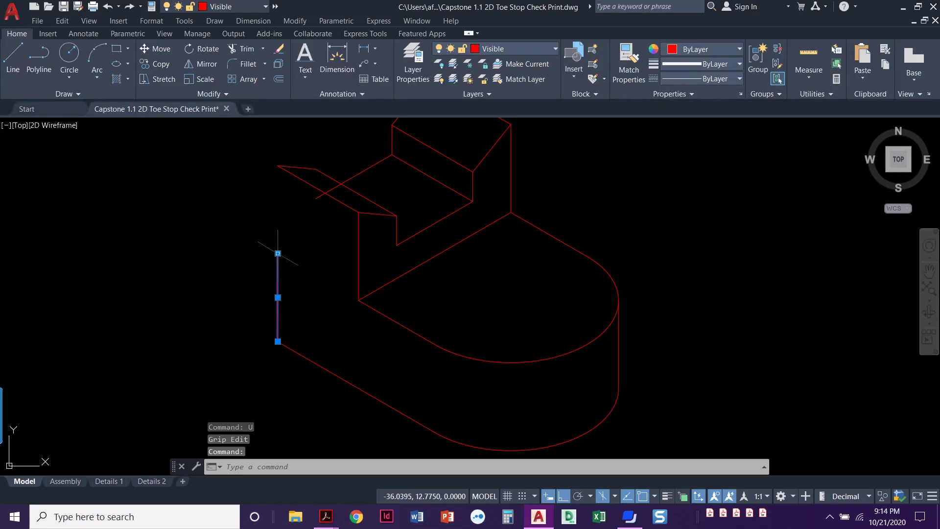
pyautogui.click(278, 253)
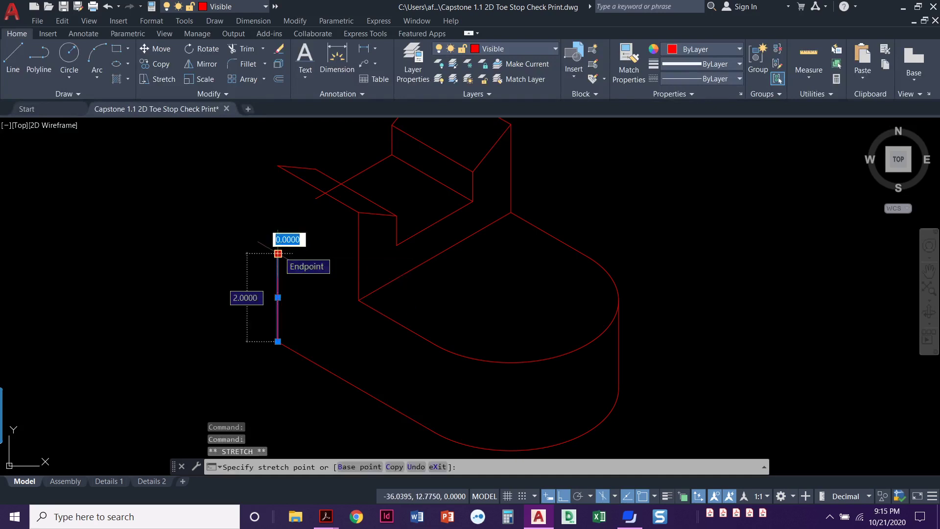
pyautogui.write('2')
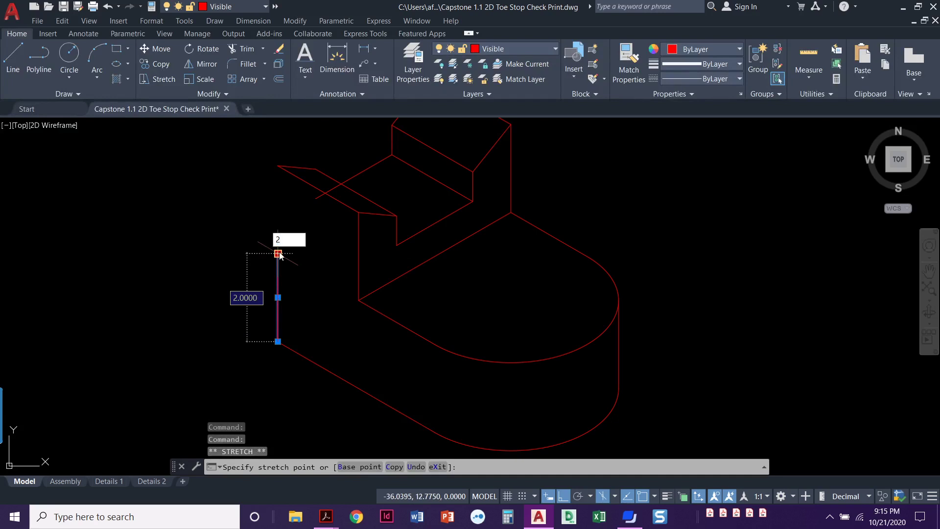
pyautogui.press('Return')
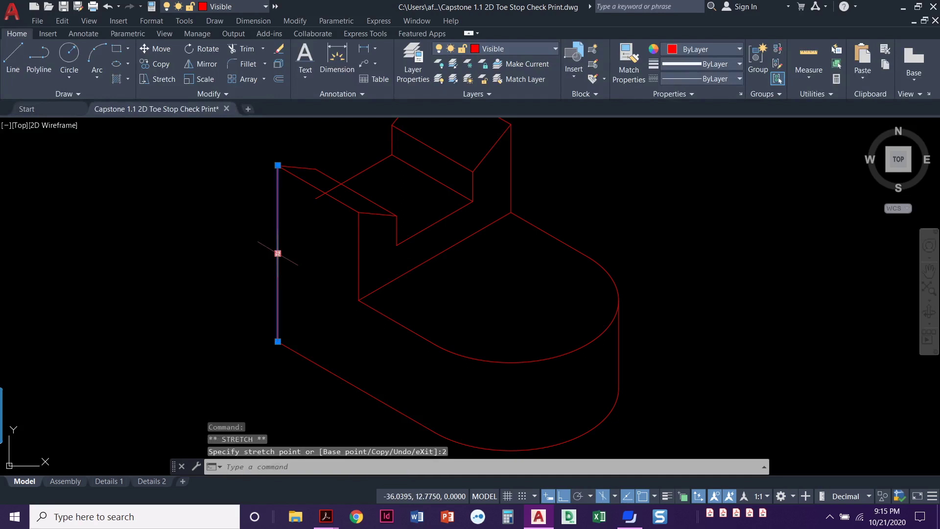
pyautogui.press('Escape')
pyautogui.write('u')
pyautogui.press('Return')
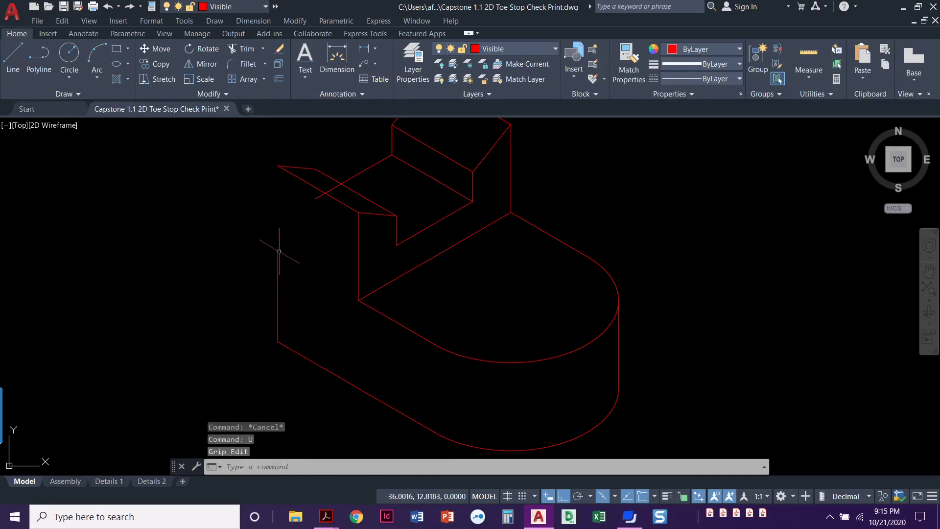
# Step: Lengthen the left vertical edge to a total length of 4 units
pyautogui.click(279, 252)
pyautogui.click(276, 256)
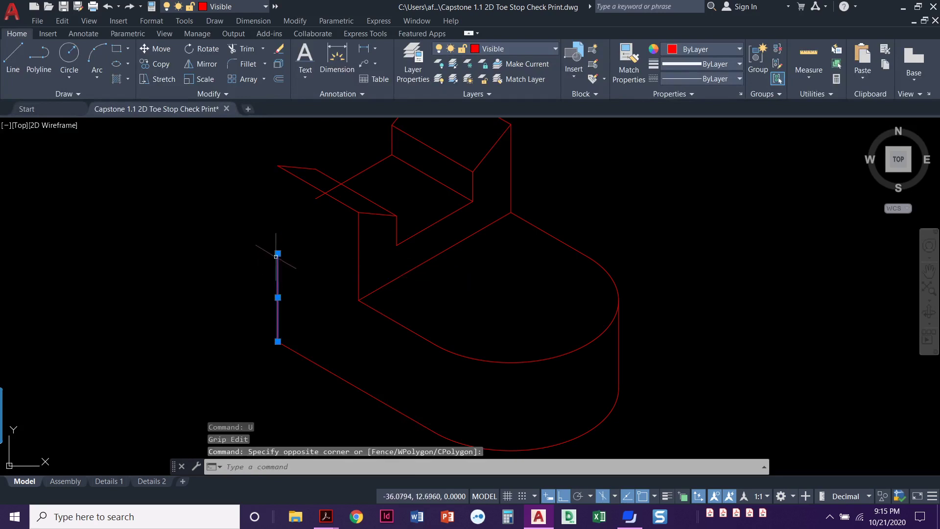
pyautogui.click(278, 253)
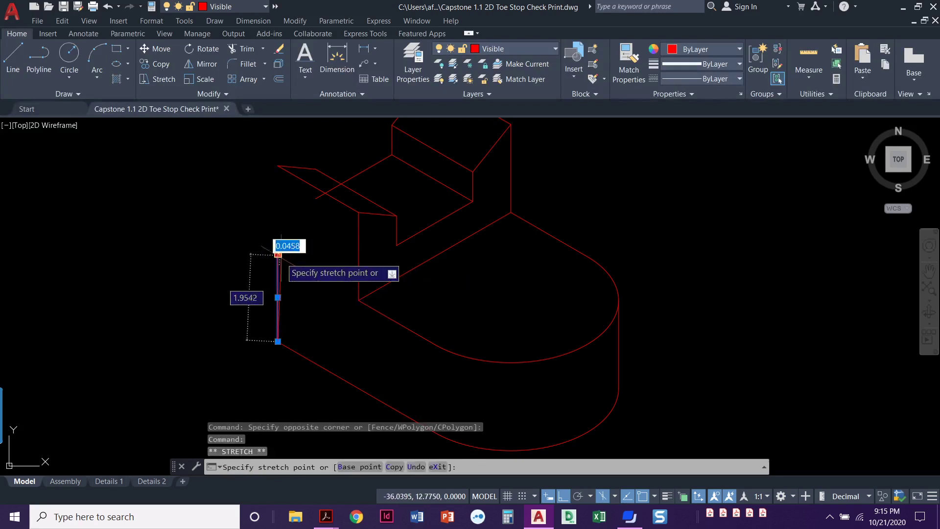
pyautogui.press('Tab')
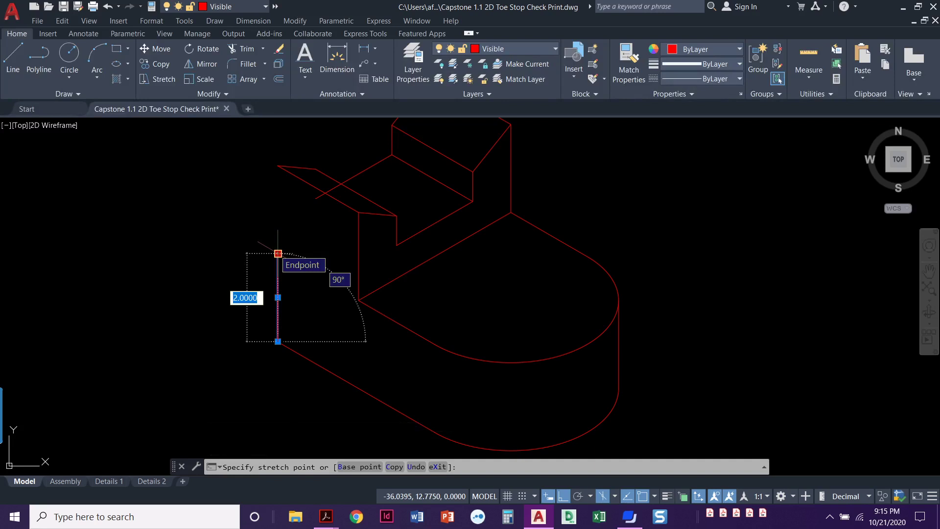
pyautogui.write('4')
pyautogui.press('Return')
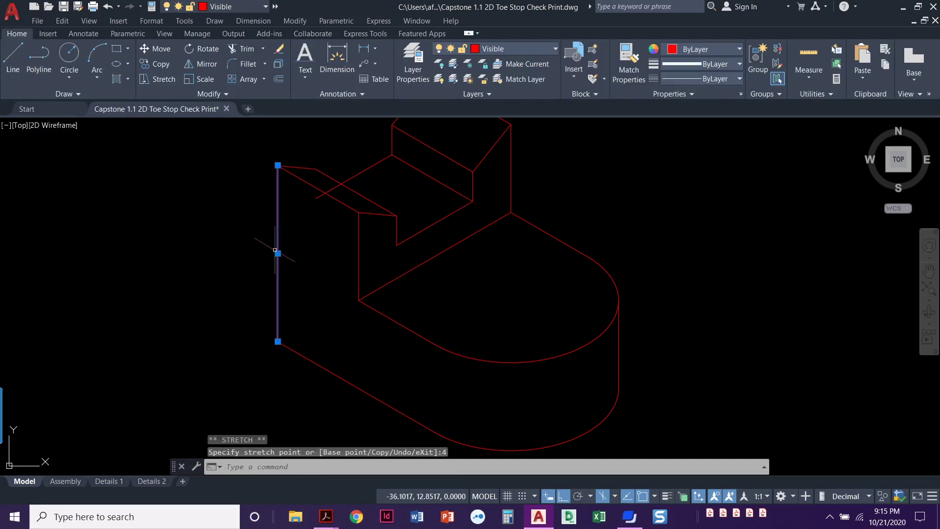
pyautogui.press('Escape')
pyautogui.press('Escape')
pyautogui.moveTo(321, 198); pyautogui.dragTo(325, 231, button='middle')
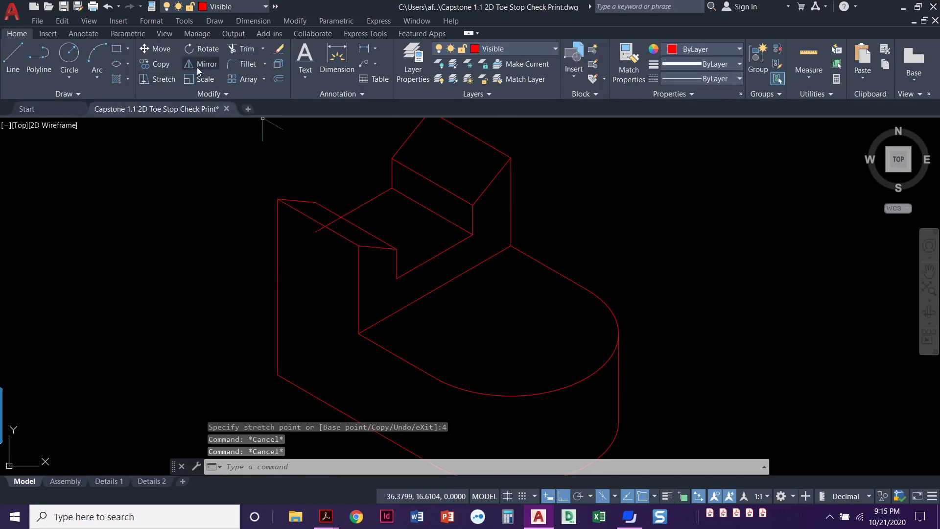
# Step: Trim off the two short stubs jutting past the crossing at the inclined face
pyautogui.click(228, 50)
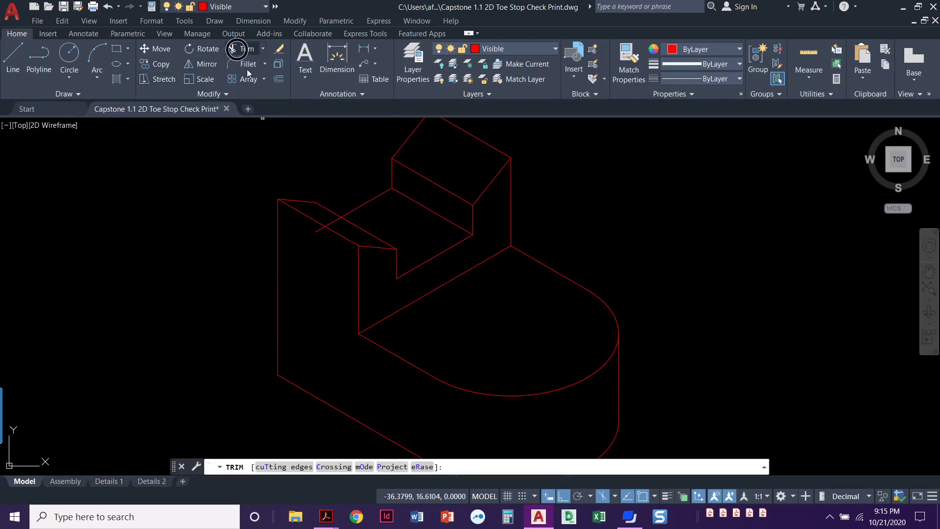
pyautogui.click(318, 228)
pyautogui.click(336, 223)
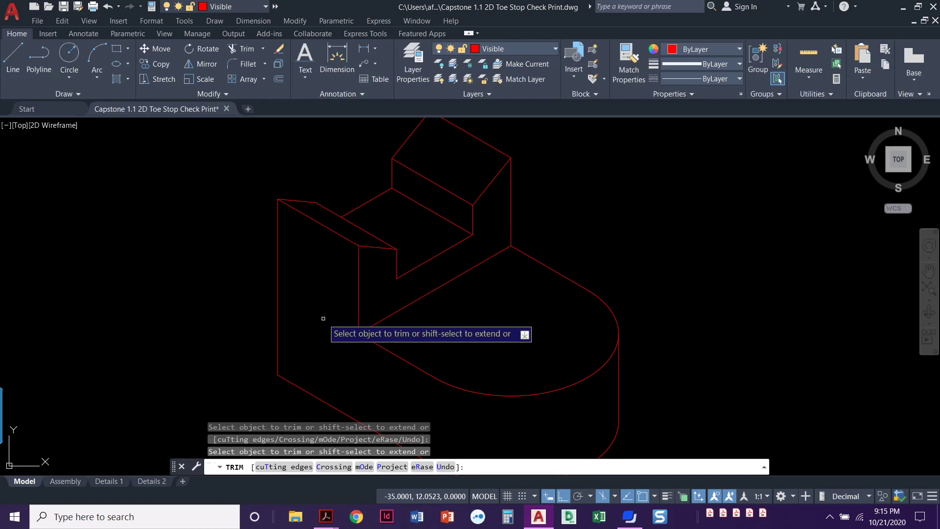
pyautogui.press('Escape')
pyautogui.press('Escape')
pyautogui.moveTo(325, 319); pyautogui.dragTo(304, 301, button='middle')
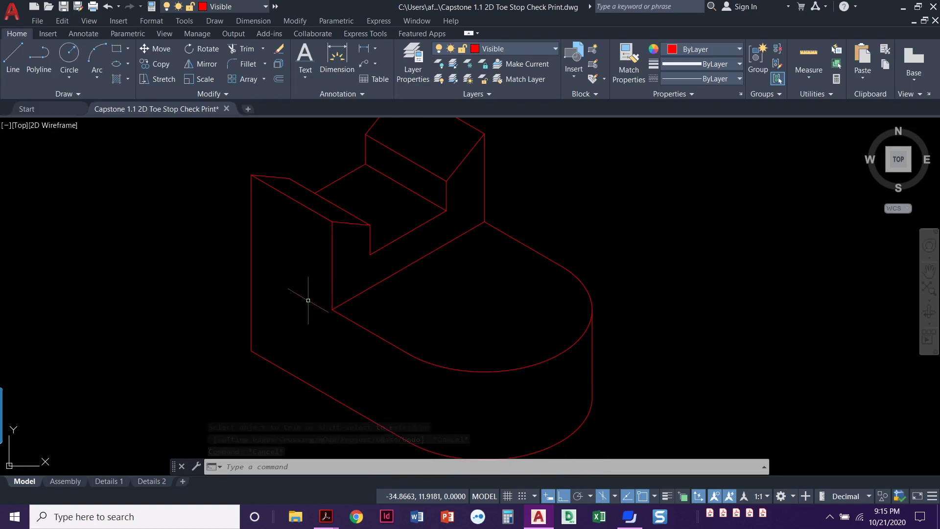
# Step: Pan and zoom out so the whole toe stop wireframe sits centred in view
pyautogui.moveTo(298, 336)
pyautogui.mouseDown(button='middle')
pyautogui.moveTo(224, 340)
pyautogui.moveTo(252, 306)
pyautogui.mouseUp(button='middle')
pyautogui.scroll(-2, 222, 333)
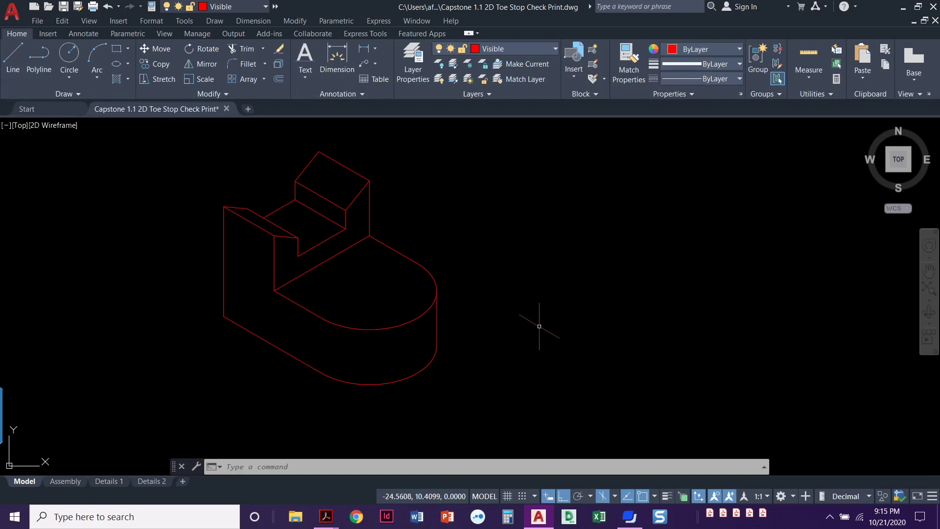
# Step: Select the entire wireframe and move it onto the Isometric layer
pyautogui.click(528, 49)
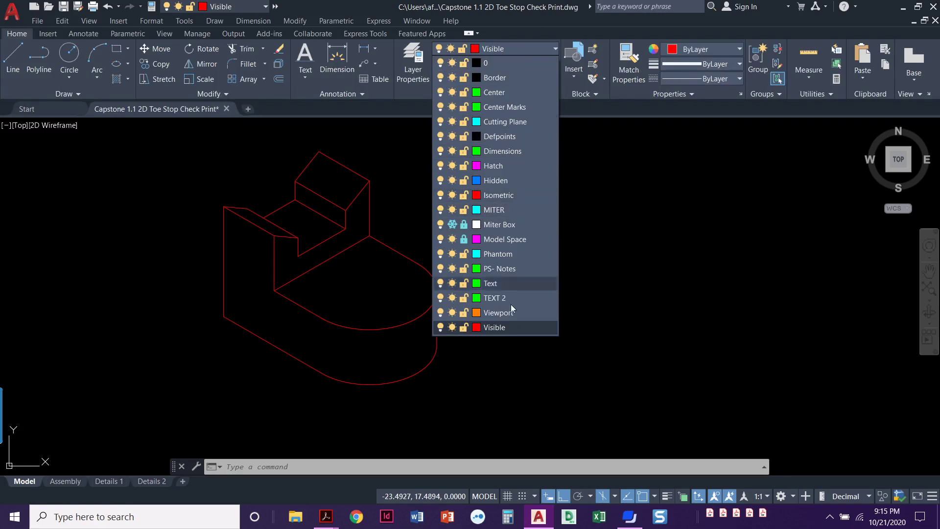
pyautogui.click(514, 390)
pyautogui.click(518, 404)
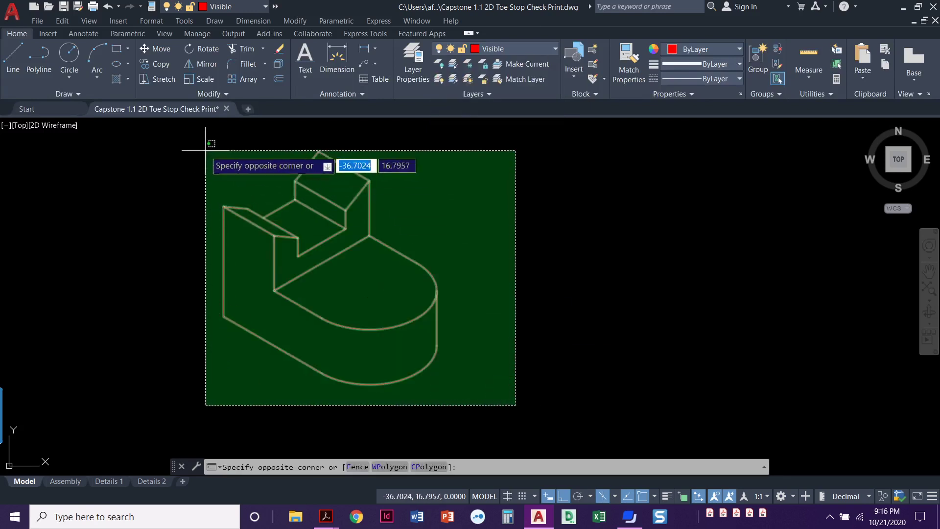
pyautogui.click(186, 129)
pyautogui.click(506, 48)
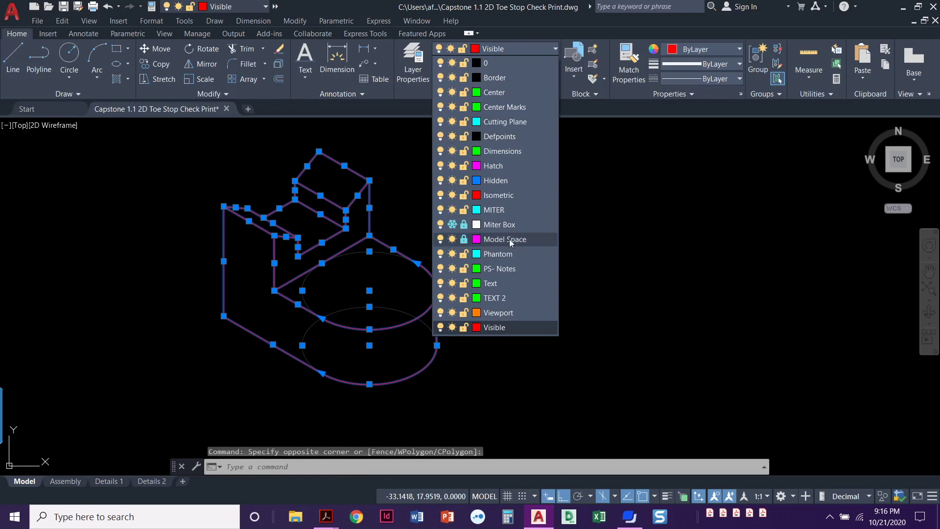
pyautogui.click(501, 197)
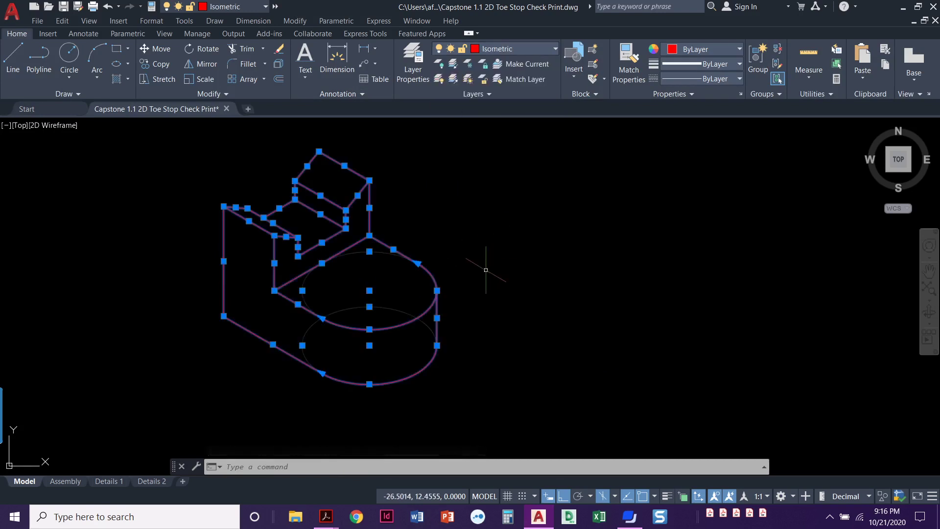
pyautogui.press('Escape')
pyautogui.press('Escape')
pyautogui.press('Escape')
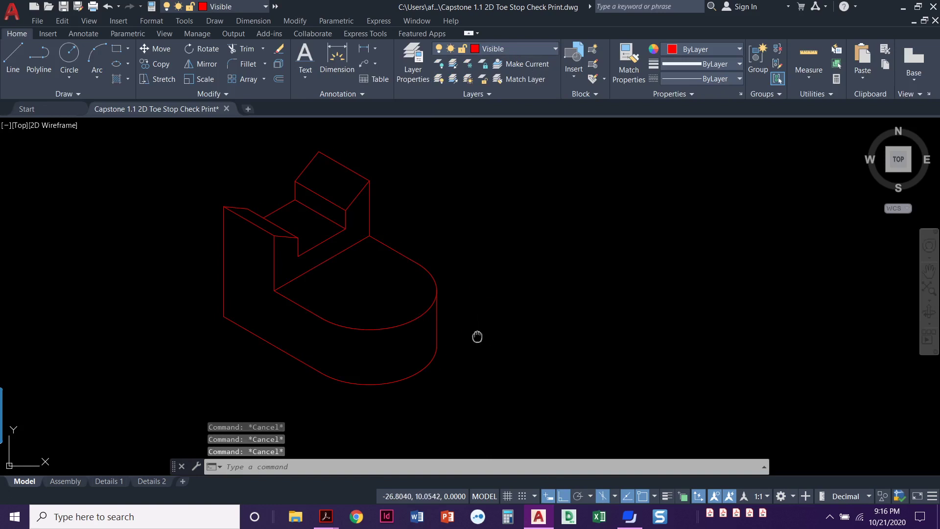
# Step: Reselect the wireframe to check its layer, then make Isometric the current layer
pyautogui.moveTo(478, 336); pyautogui.dragTo(499, 335, button='middle')
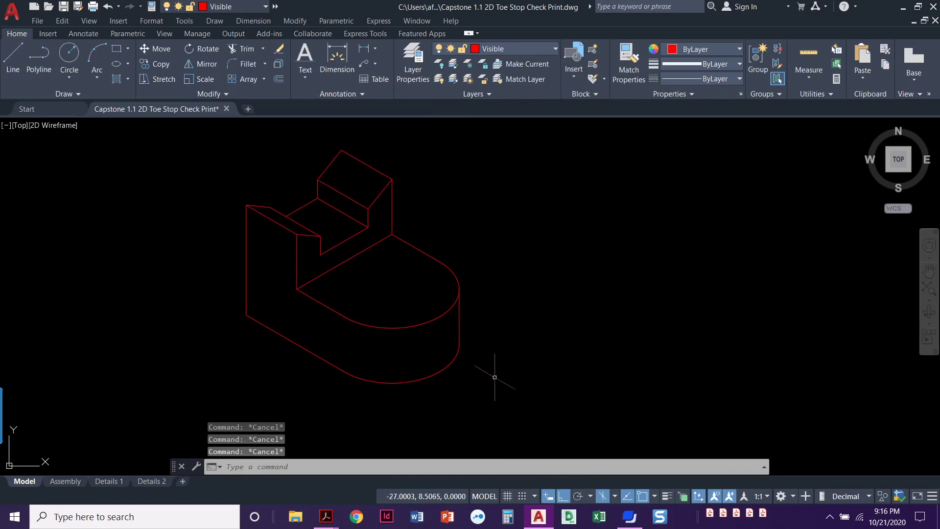
pyautogui.click(496, 394)
pyautogui.click(235, 148)
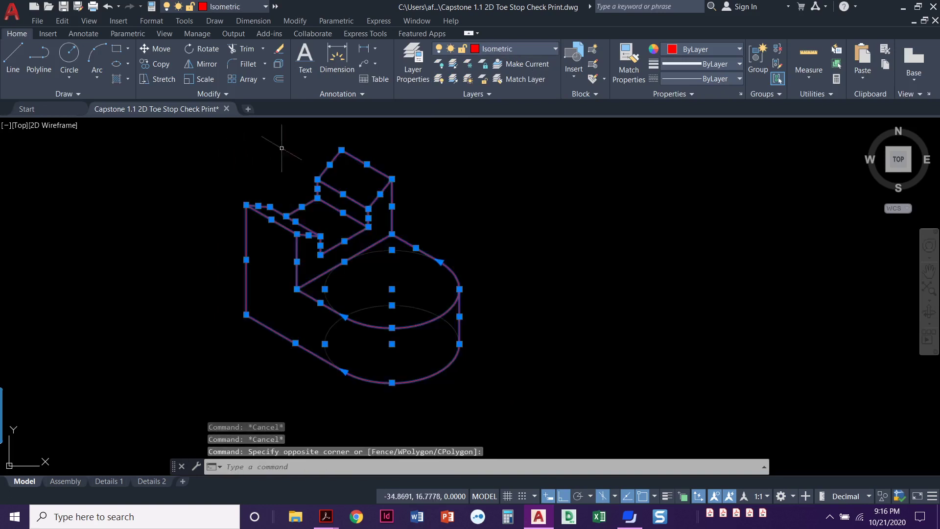
pyautogui.press('Escape')
pyautogui.click(514, 49)
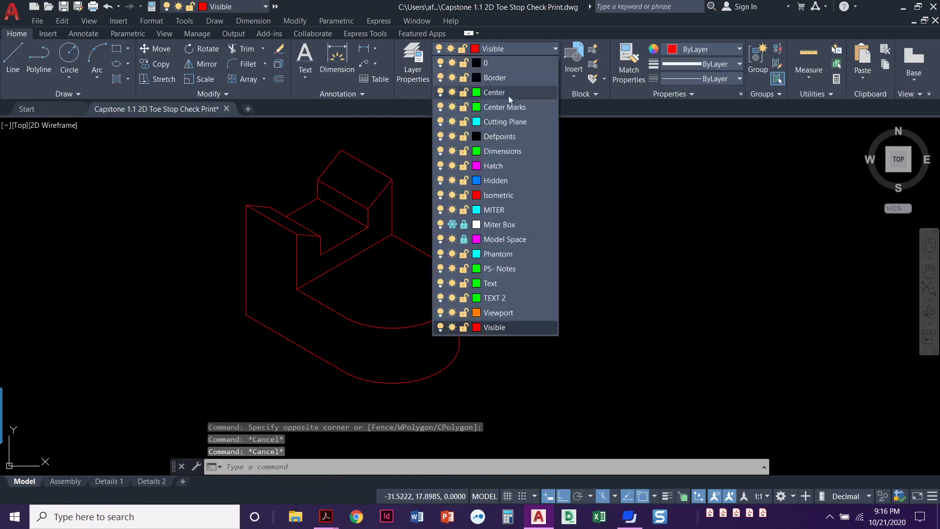
pyautogui.click(501, 198)
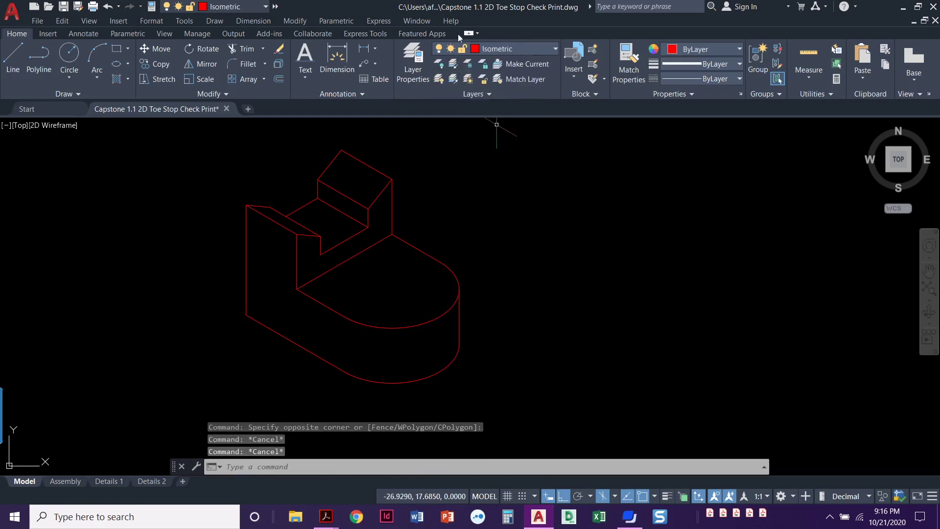